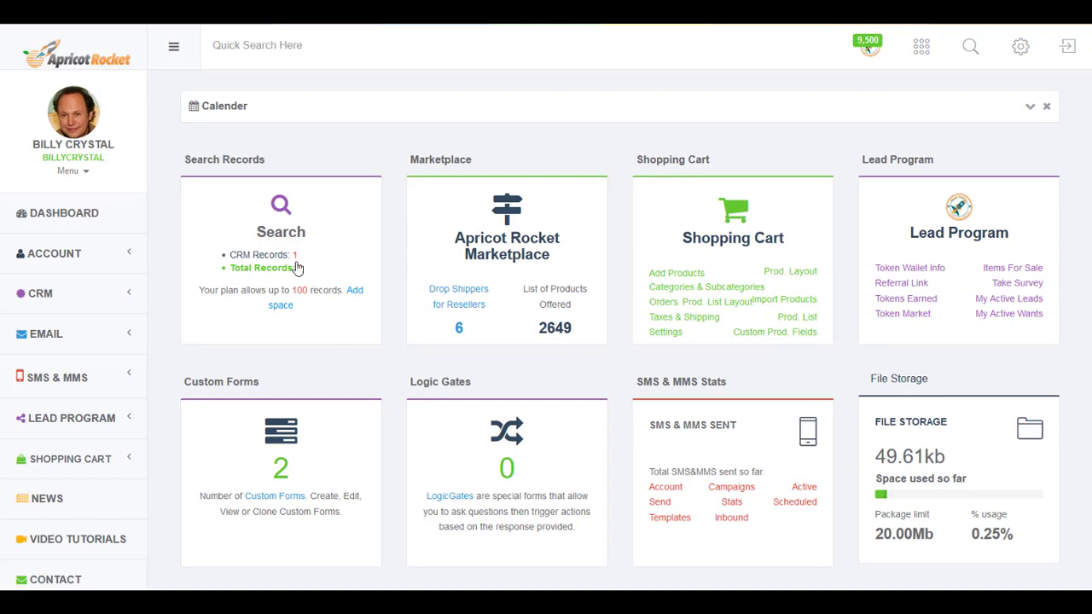
Open the CRM's page for importing records from spreadsheets and start choosing a file to upload.
click(285, 242)
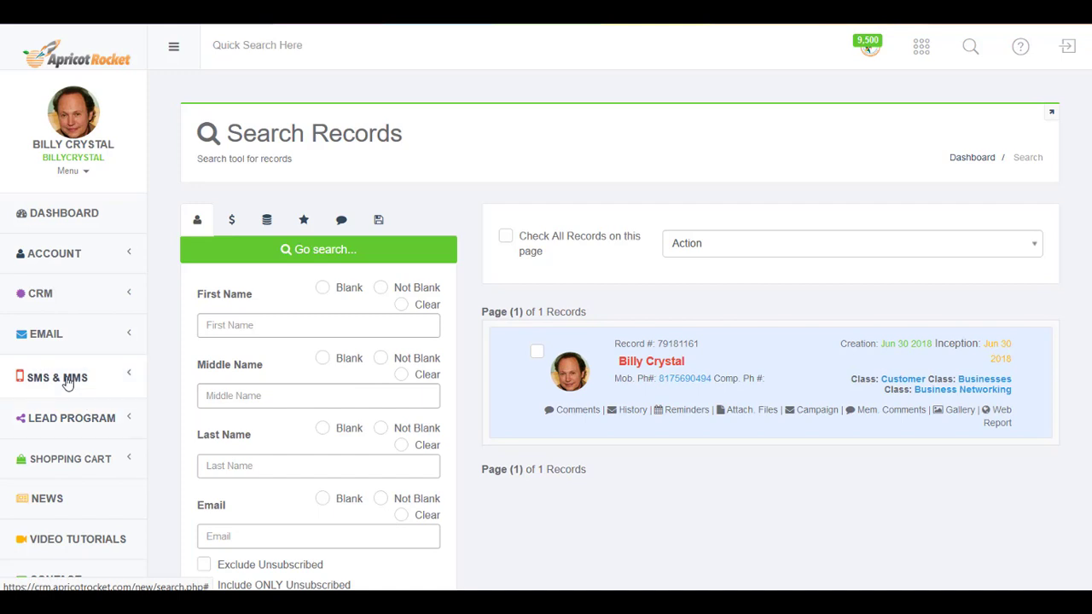
click(47, 300)
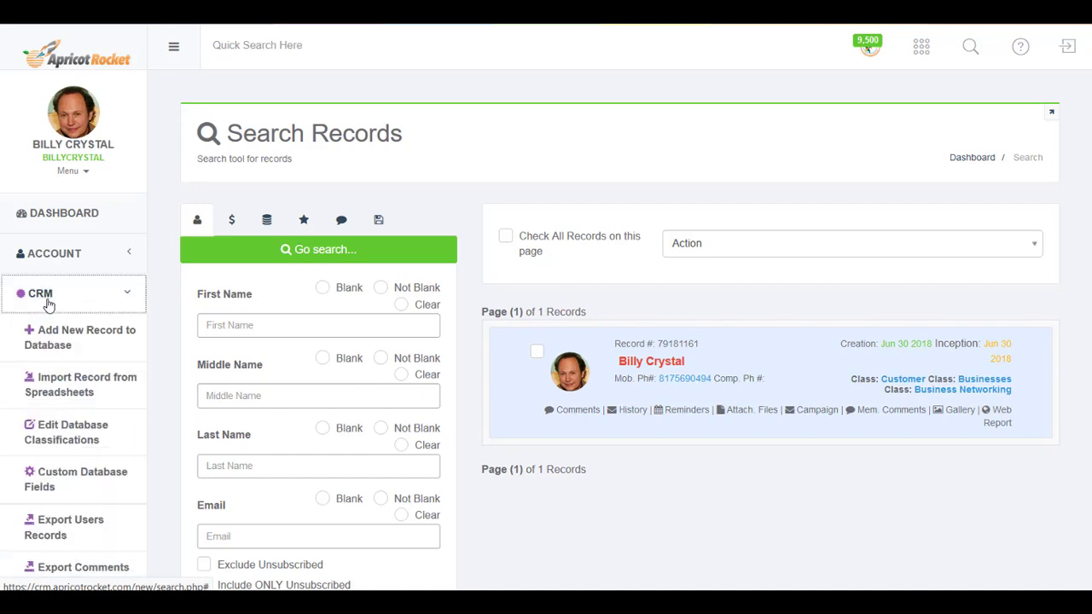
click(67, 385)
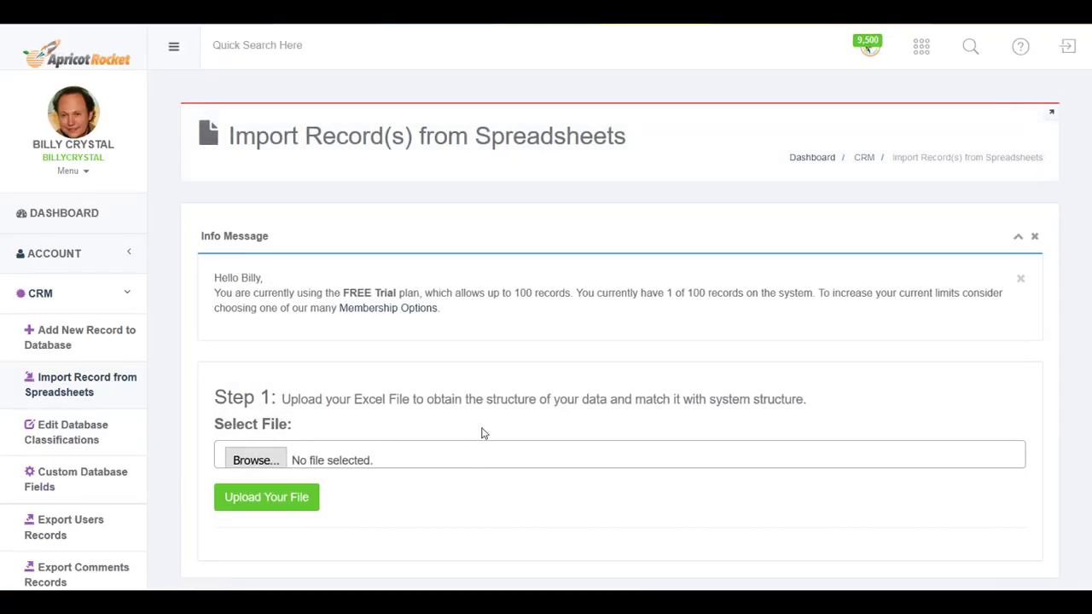
scroll(483, 435, down, 3)
scroll(485, 443, up, 1)
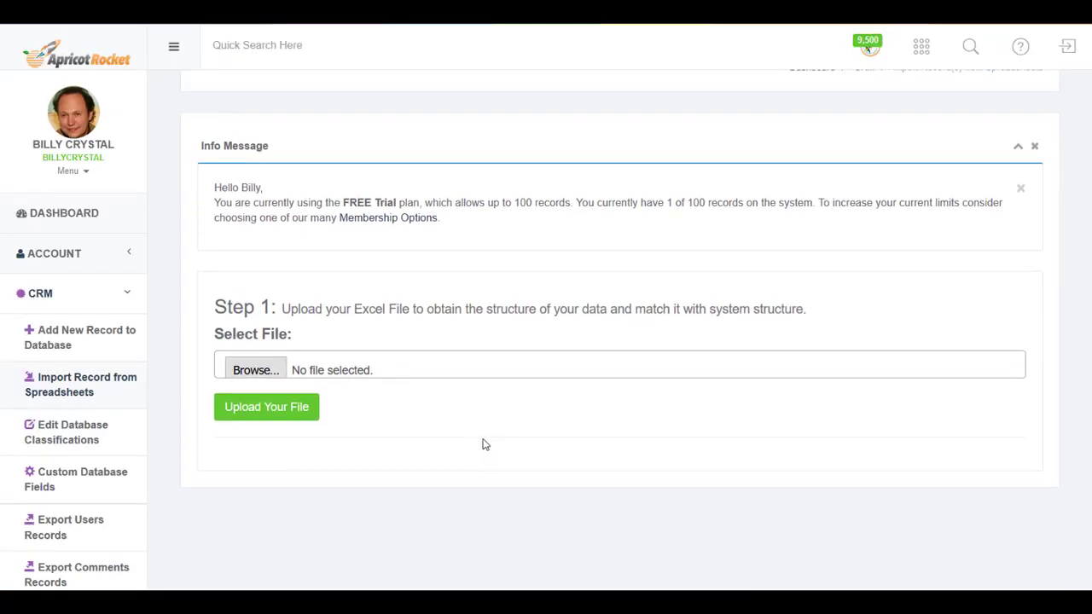
click(258, 371)
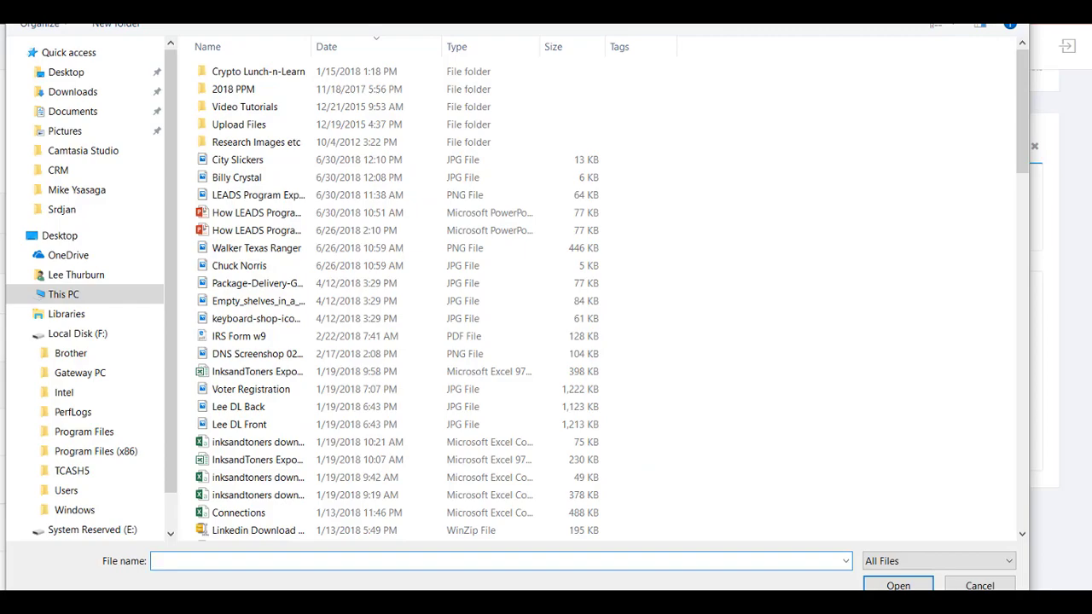
Switch to the Excel workbook Lees Database Clients Only 10 Records 1 dupe and review its Last Name through Email columns.
click(424, 604)
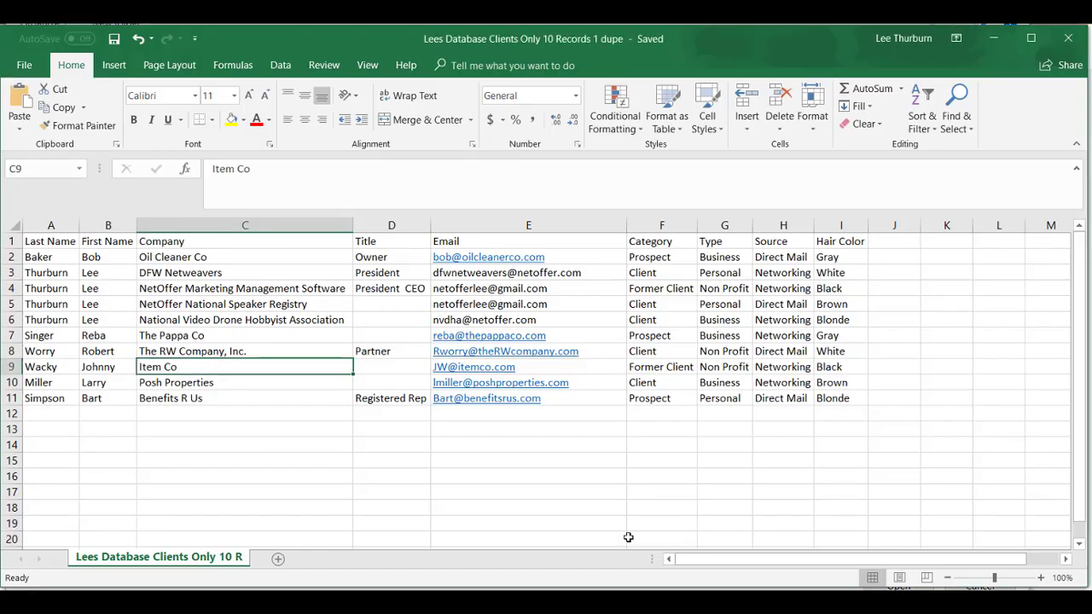
click(754, 464)
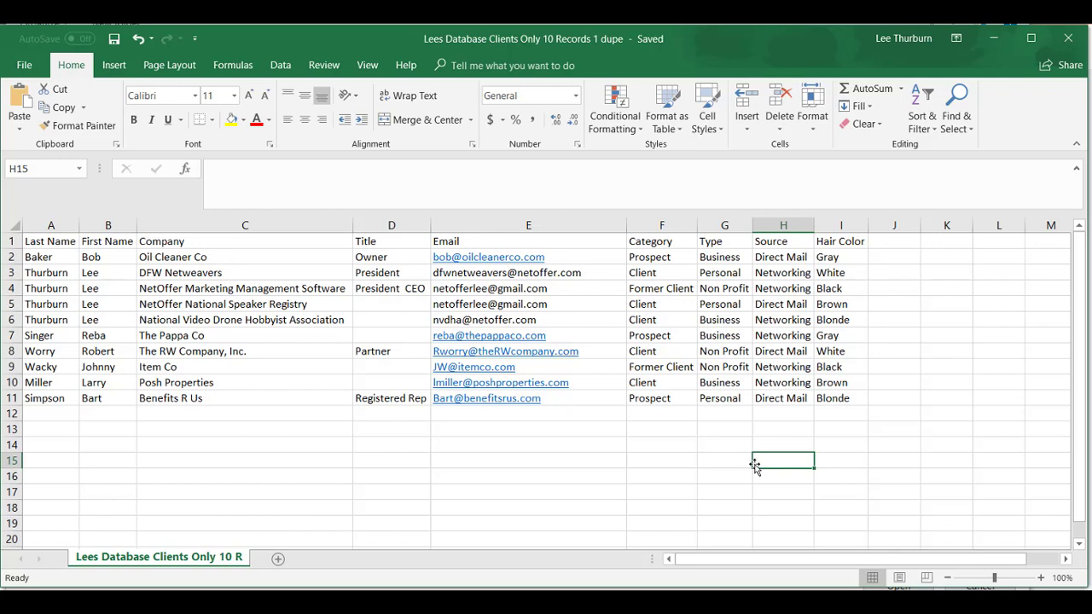
drag(597, 405, 51, 241)
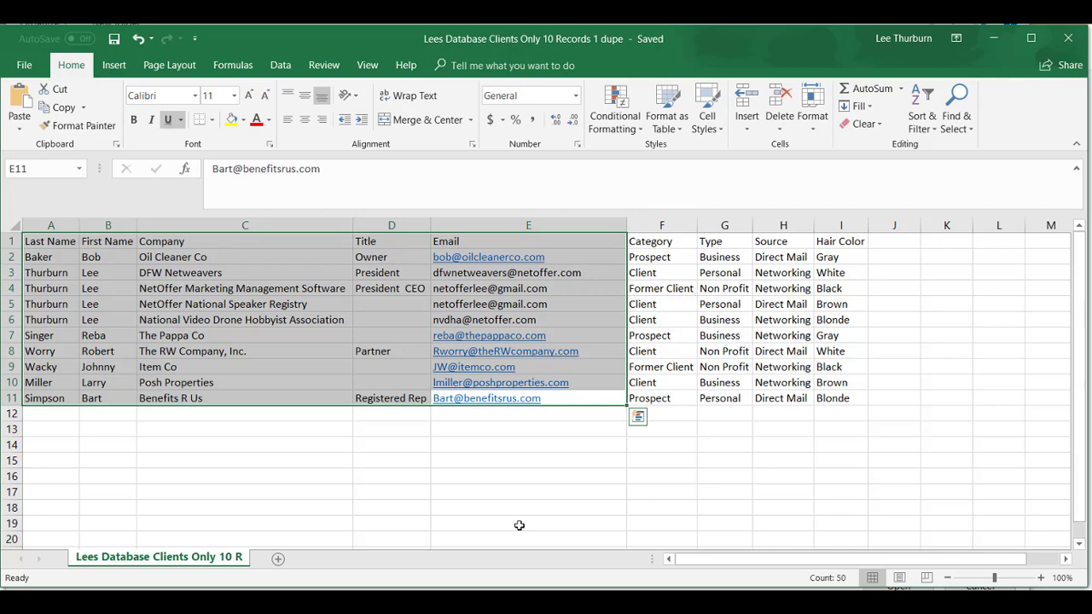
click(495, 487)
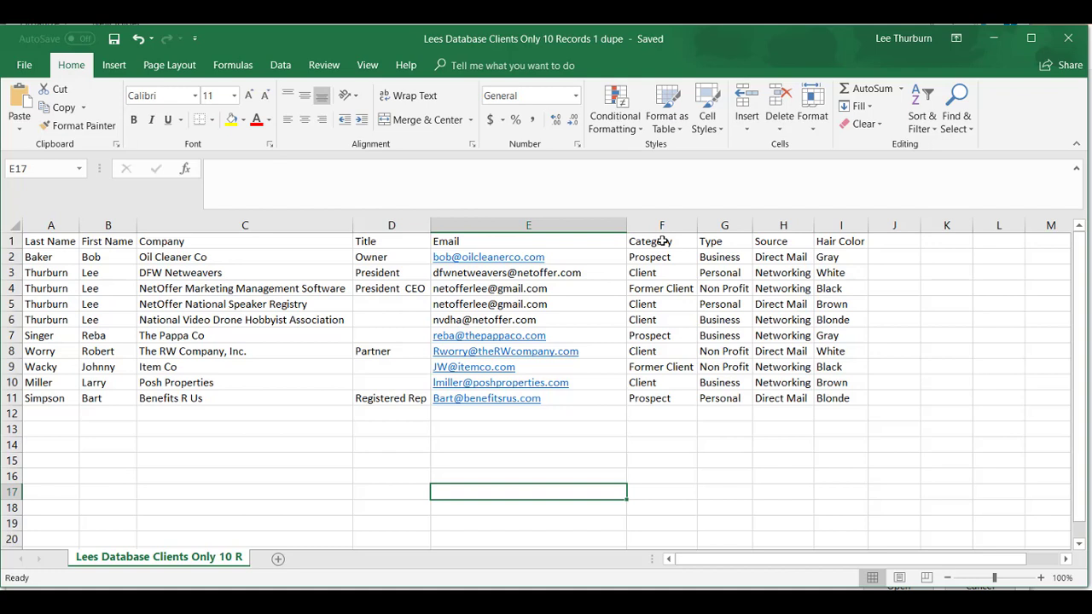
Review the spreadsheet's Category, Type and Source columns and its Hair Color column.
drag(663, 242, 765, 402)
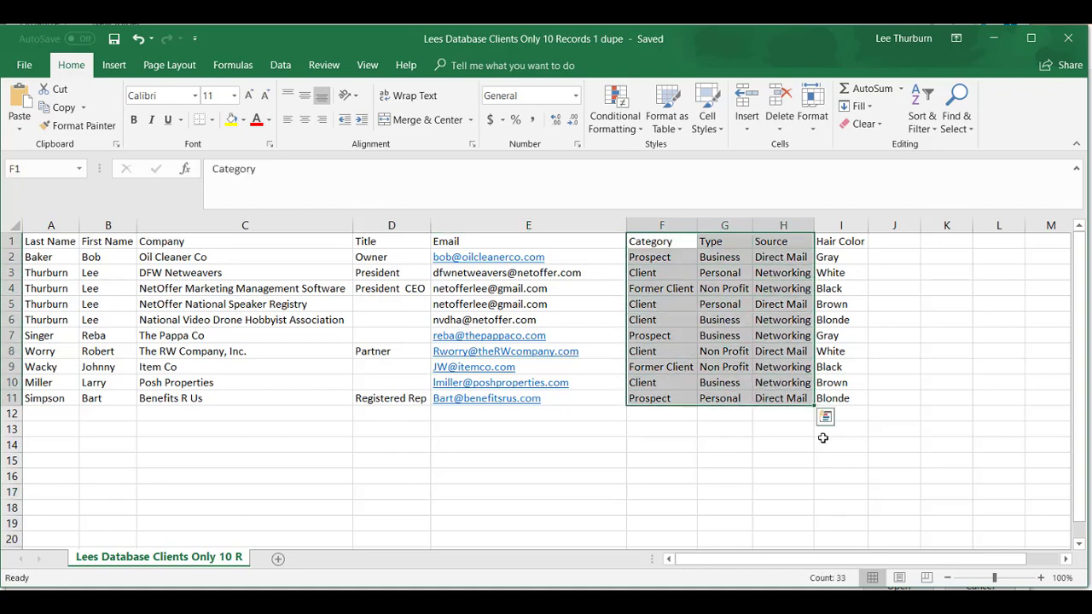
click(747, 491)
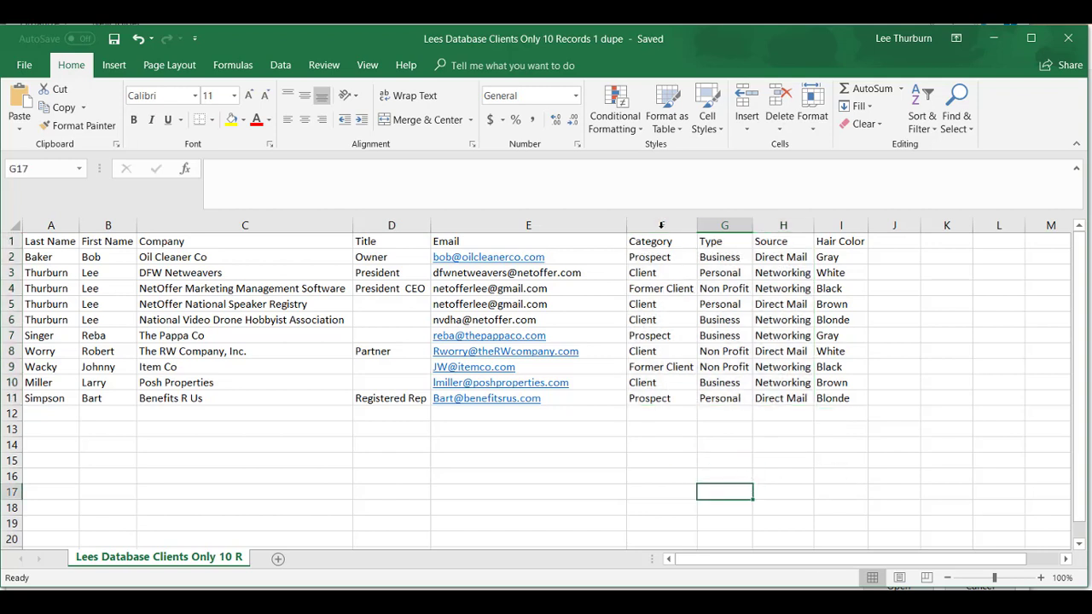
drag(661, 241, 781, 396)
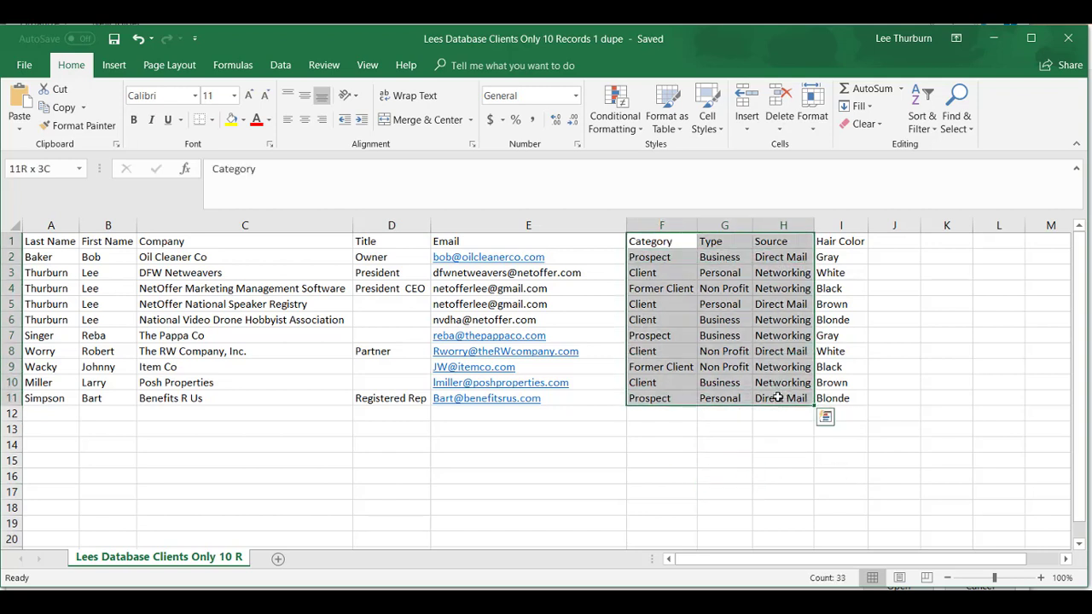
click(777, 446)
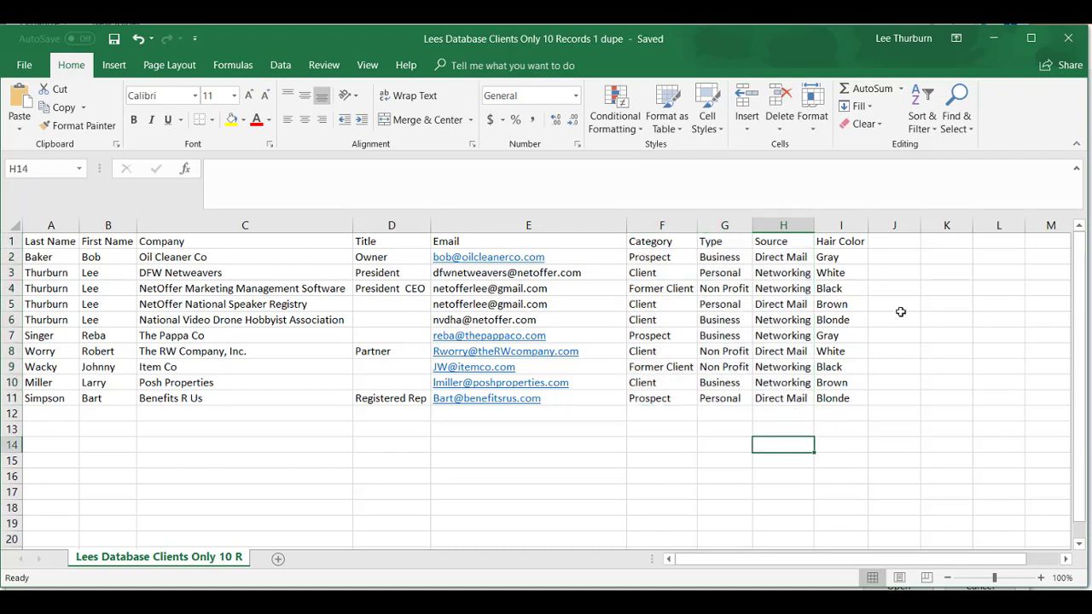
click(843, 242)
drag(842, 241, 844, 396)
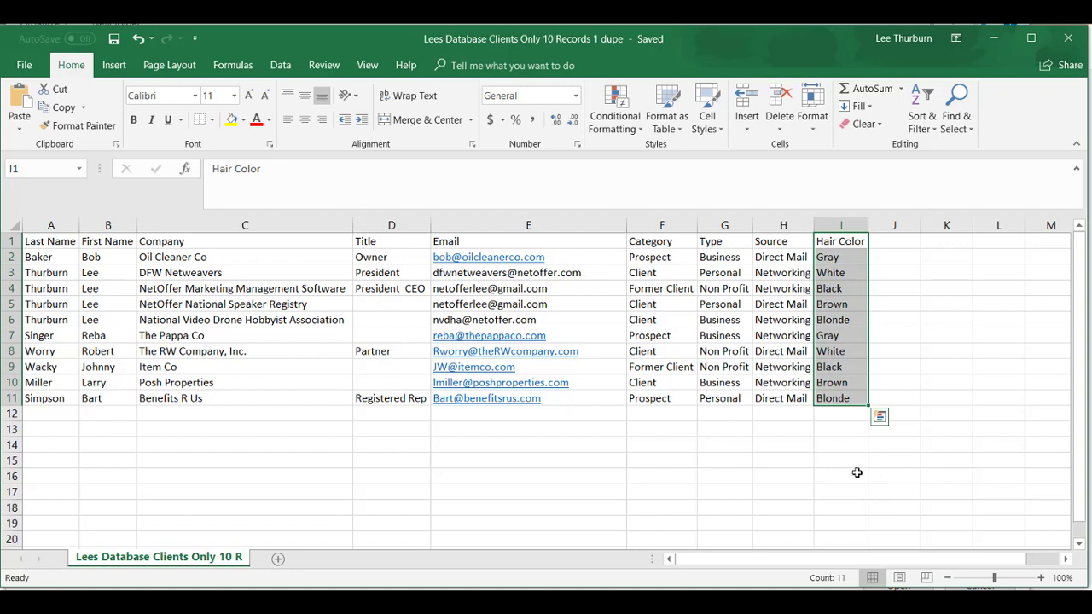
click(857, 478)
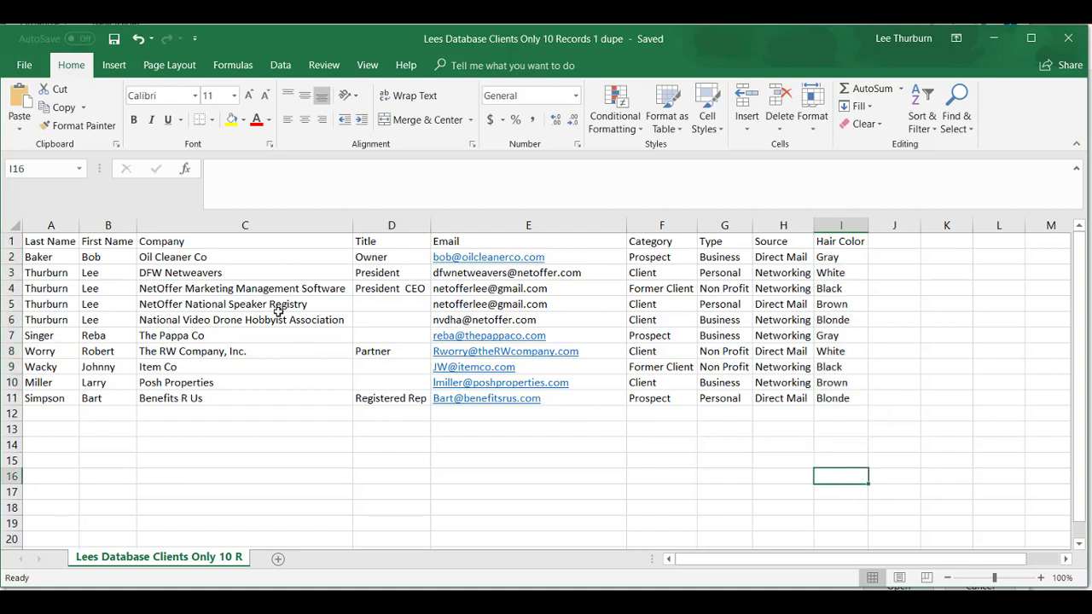
Examine the records in rows 2 to 11 and the email addresses in rows 4 and 5.
drag(11, 257, 10, 398)
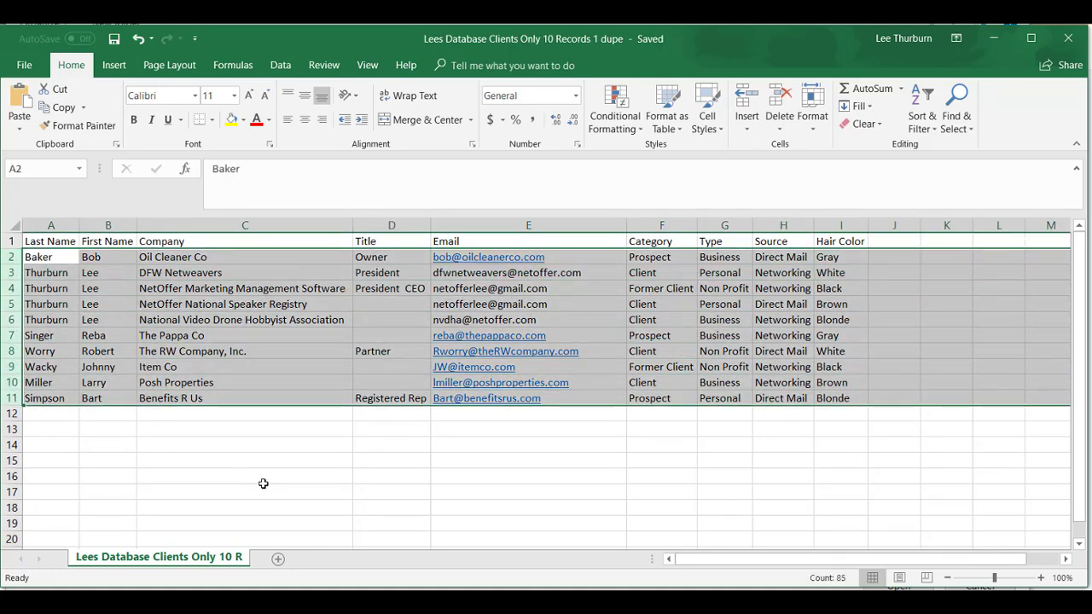
click(310, 473)
click(461, 288)
drag(460, 289, 465, 304)
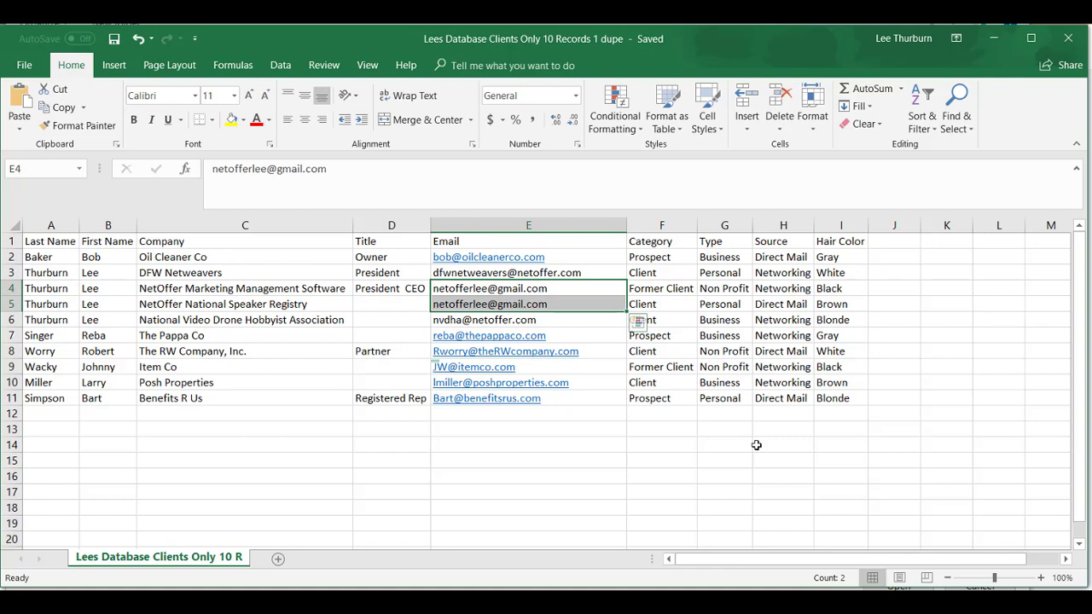
Compare the company, title, email and classification values of the records in rows 4 and 5.
click(407, 294)
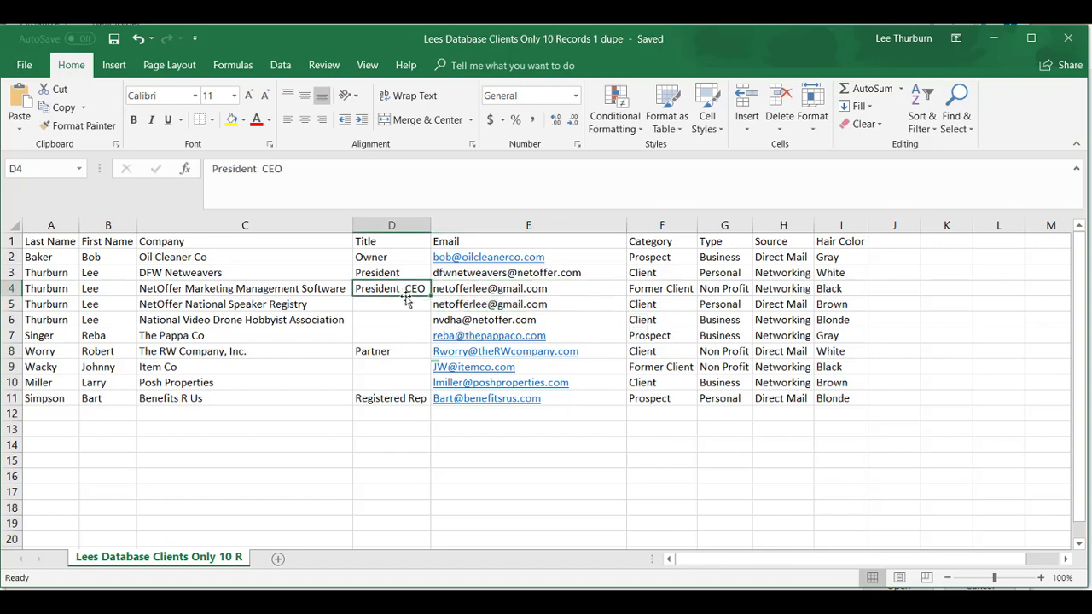
click(276, 289)
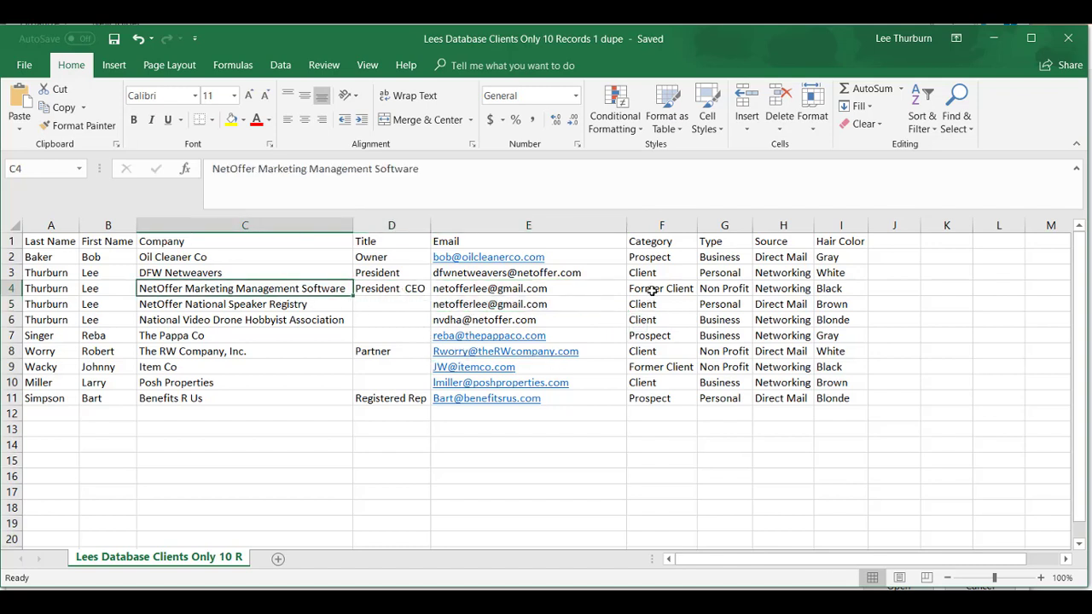
click(541, 289)
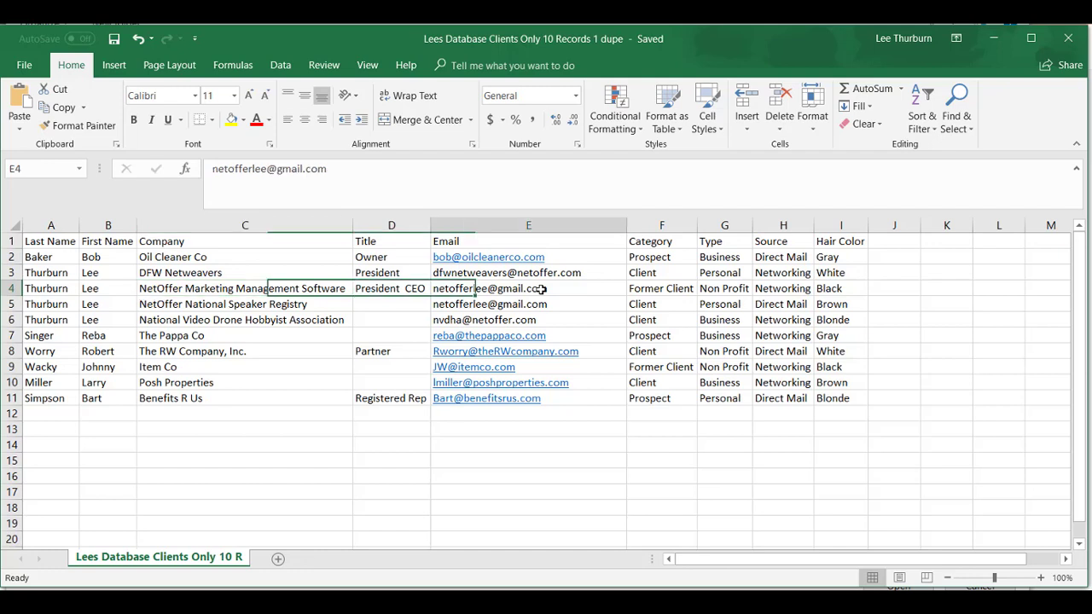
click(661, 289)
click(727, 291)
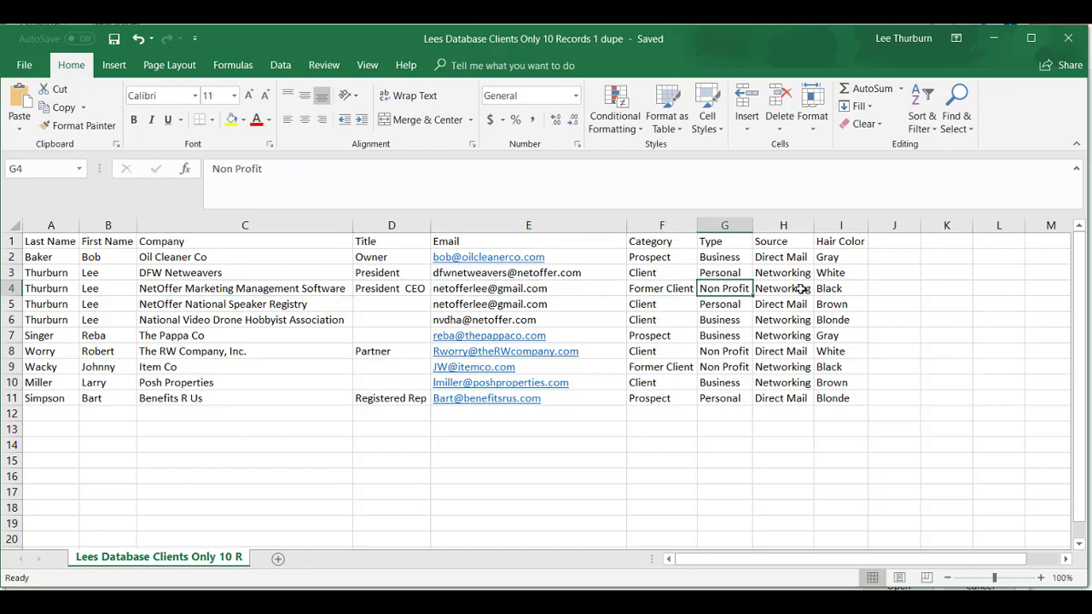
click(482, 303)
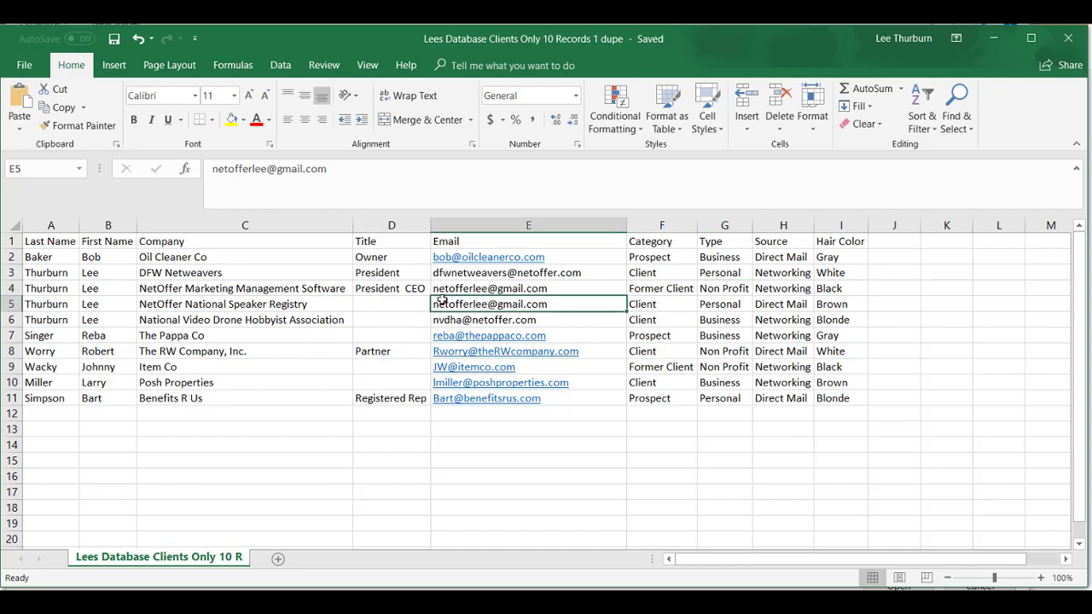
drag(293, 303, 818, 305)
click(536, 480)
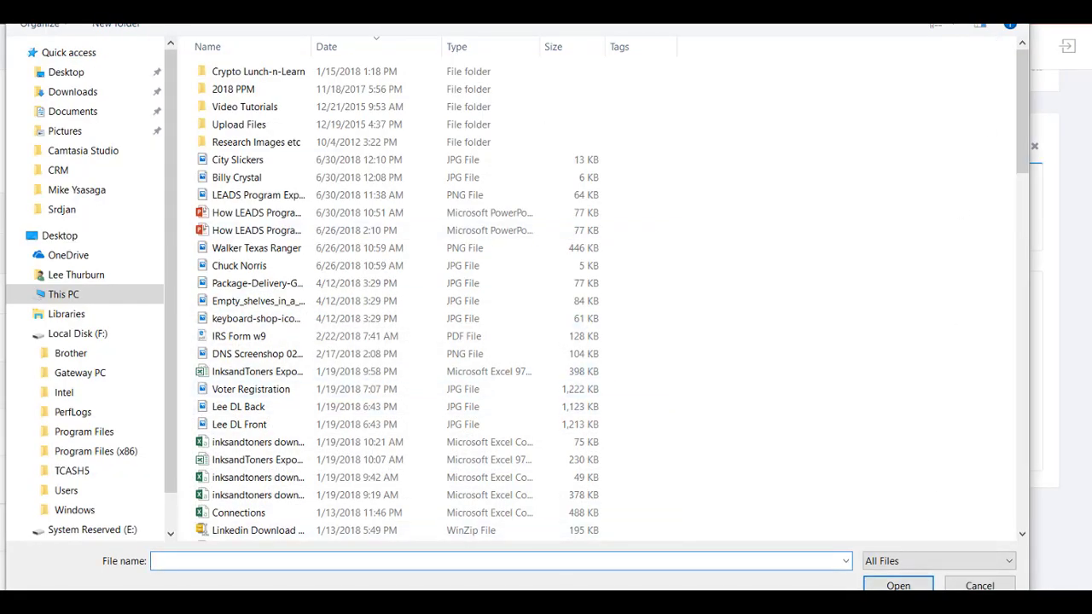
Return to the CRM import and upload Lees Database Clients Only 10 Records 1 dupe.csv from the Upload Files folder.
click(238, 129)
double_click(238, 129)
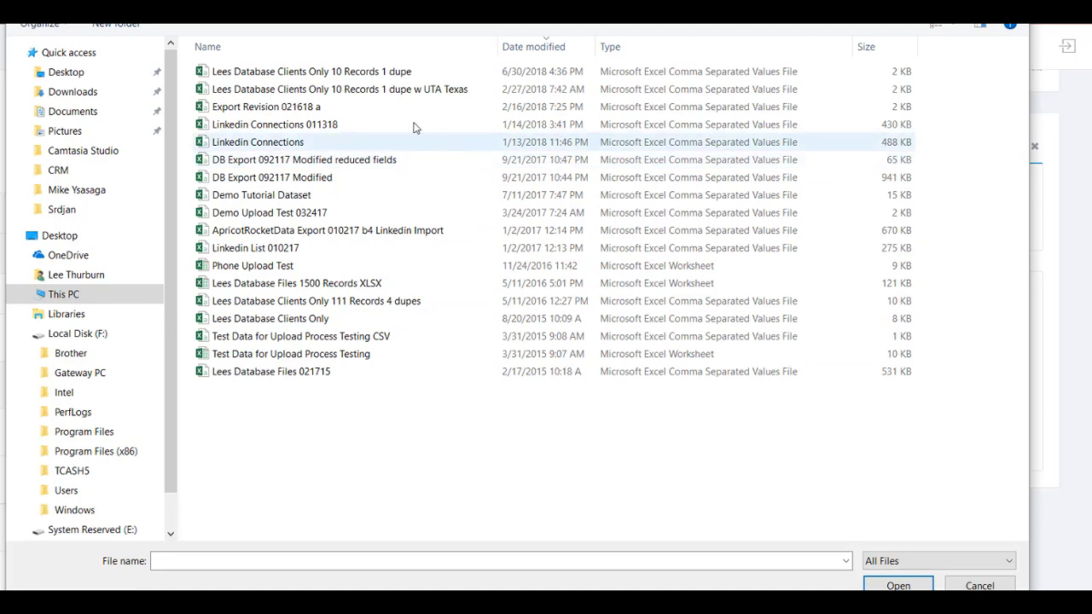
click(348, 75)
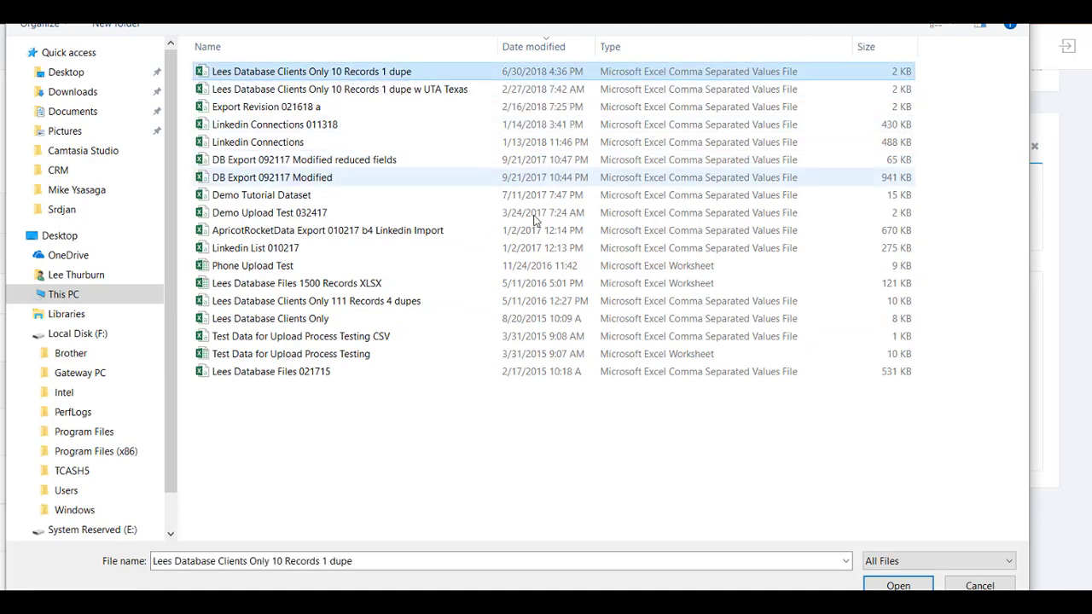
click(898, 585)
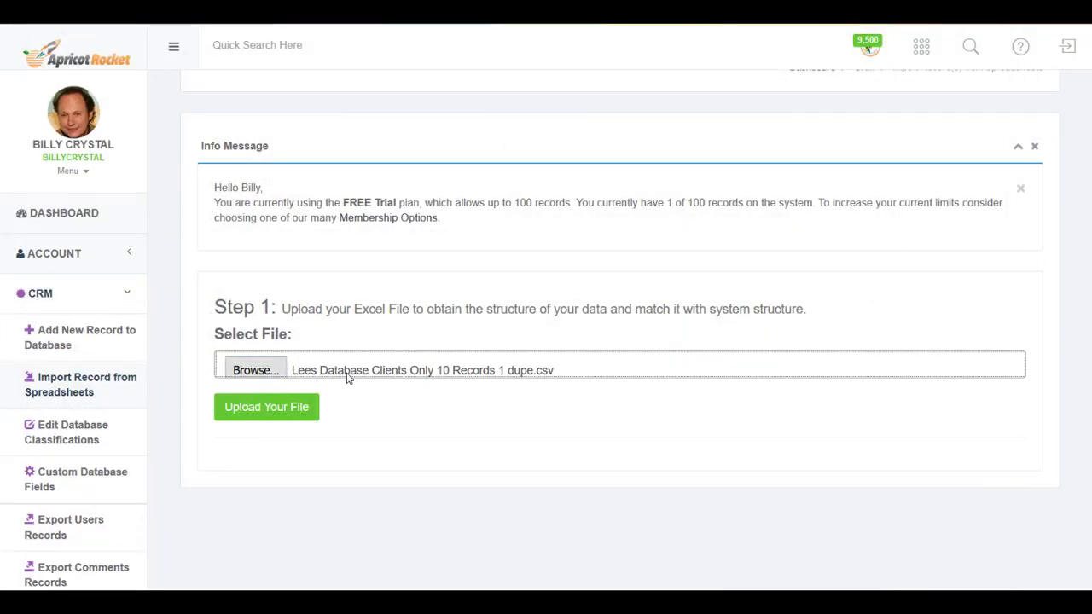
click(289, 375)
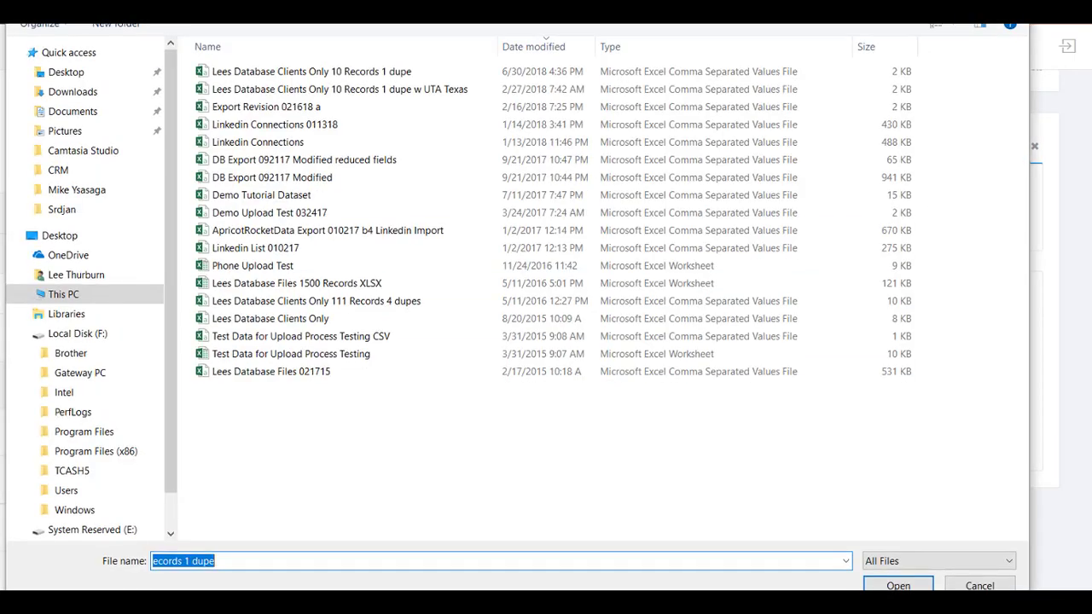
click(1010, 7)
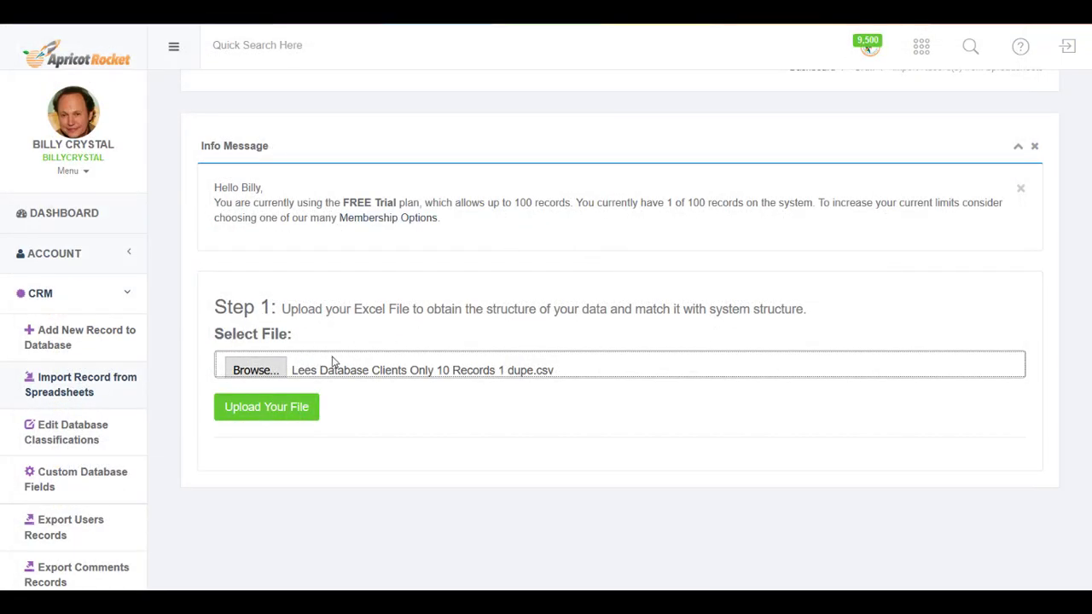
click(271, 410)
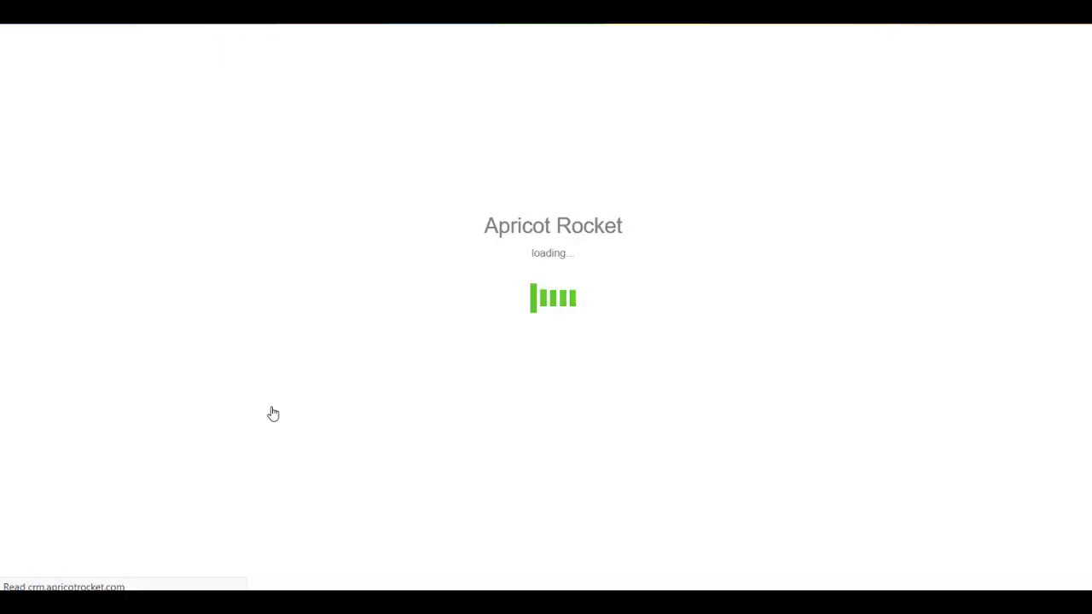
Review the column matching for the import and select Last Name as the system value for Column 1.
scroll(806, 376, down, 5)
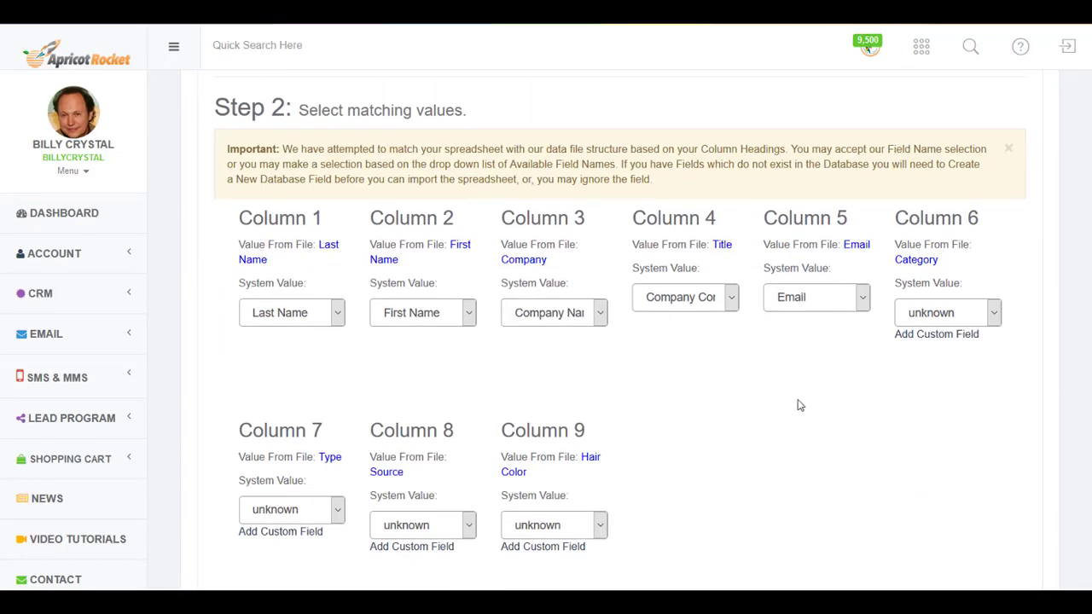
scroll(828, 401, down, 1)
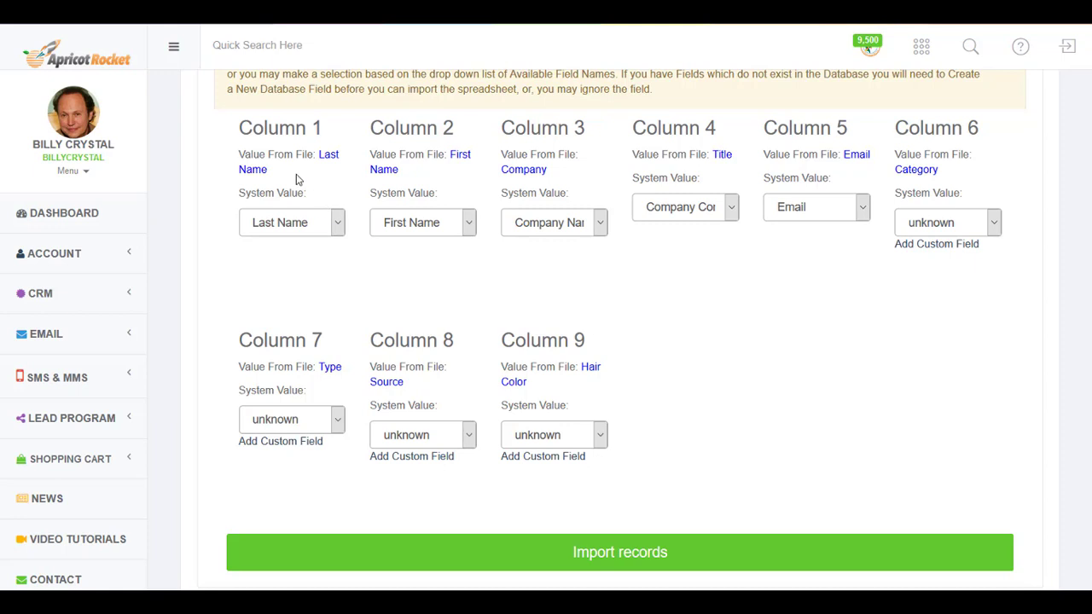
drag(309, 171, 316, 156)
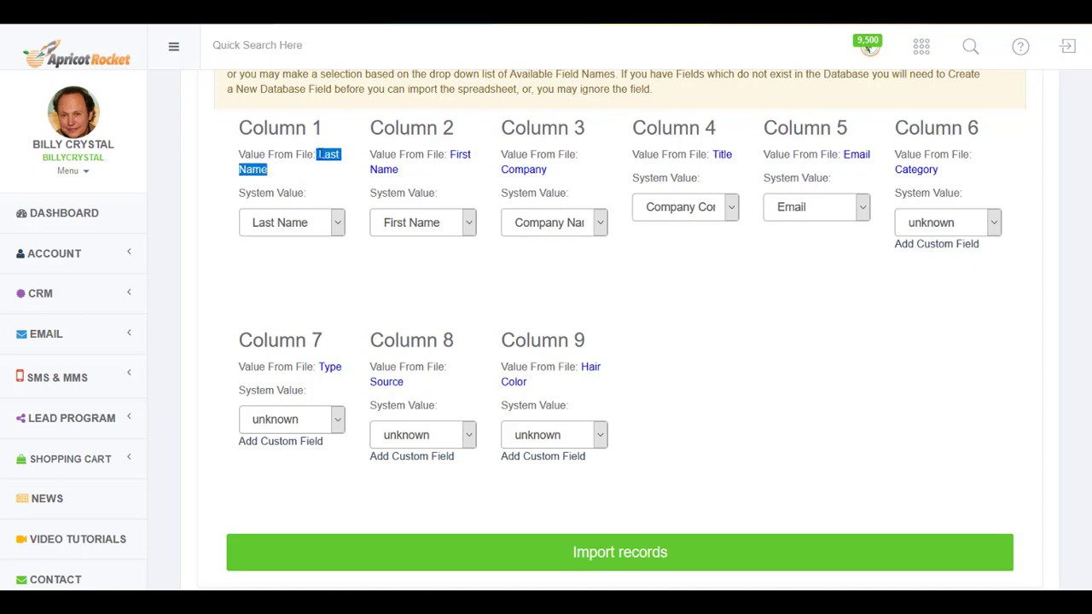
click(337, 224)
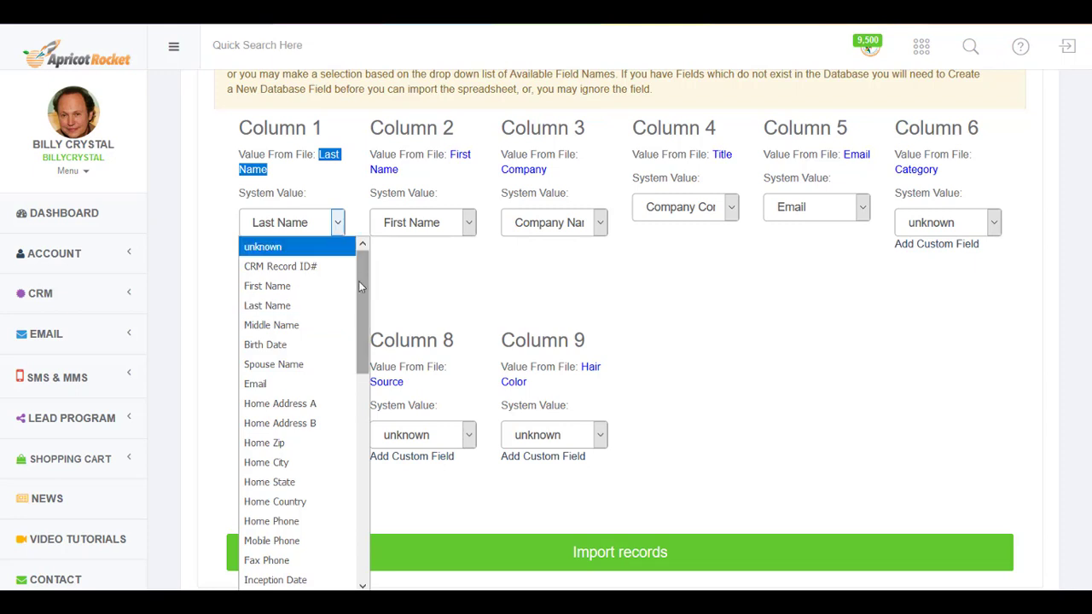
click(299, 306)
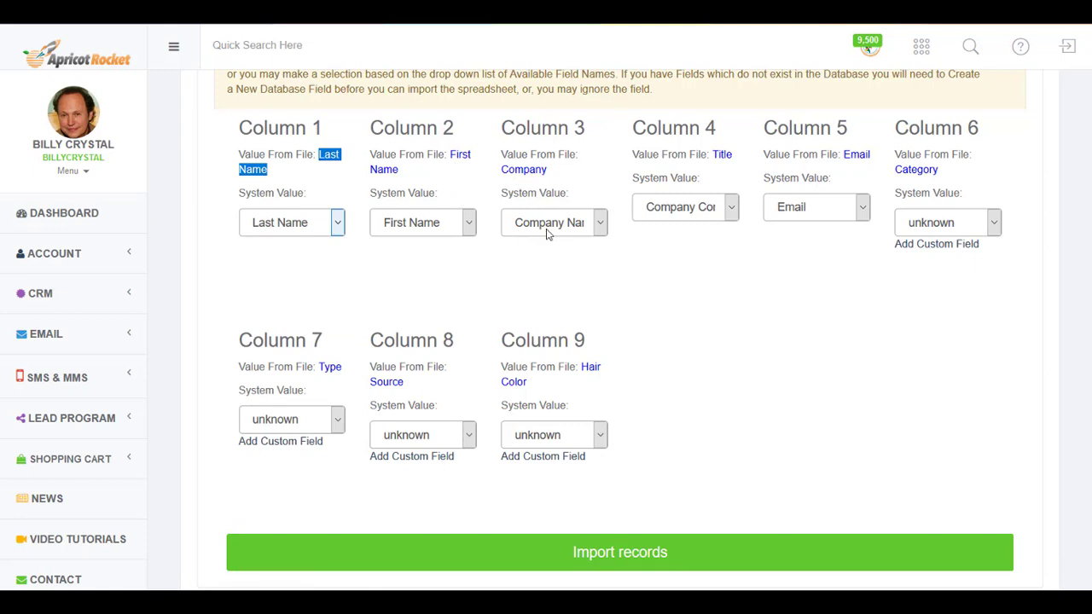
Check the system value choices for Column 4 and match Column 6 to Class A: Category.
click(731, 210)
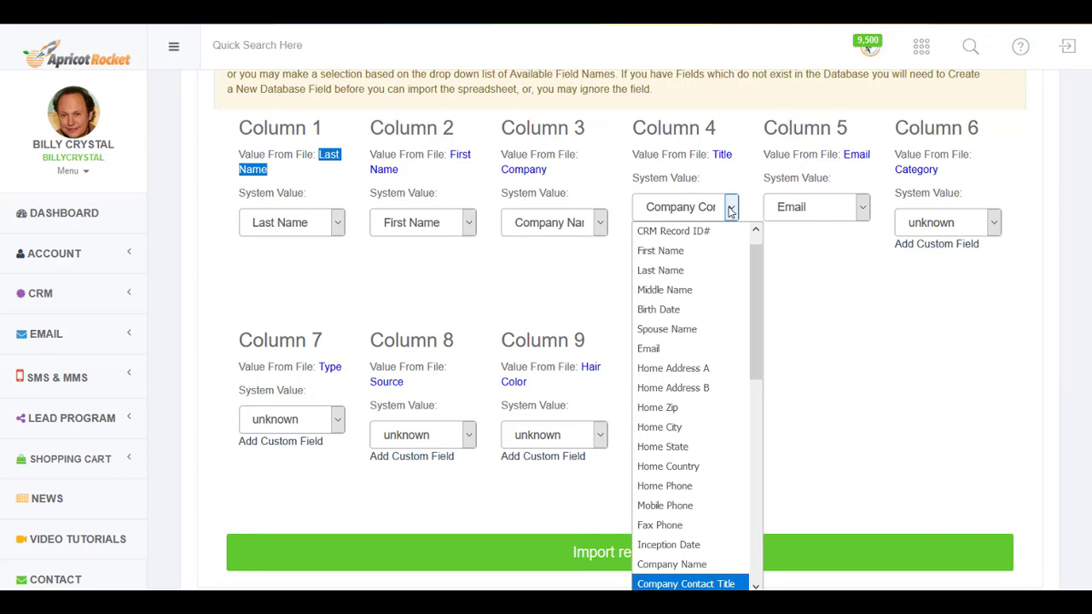
click(731, 210)
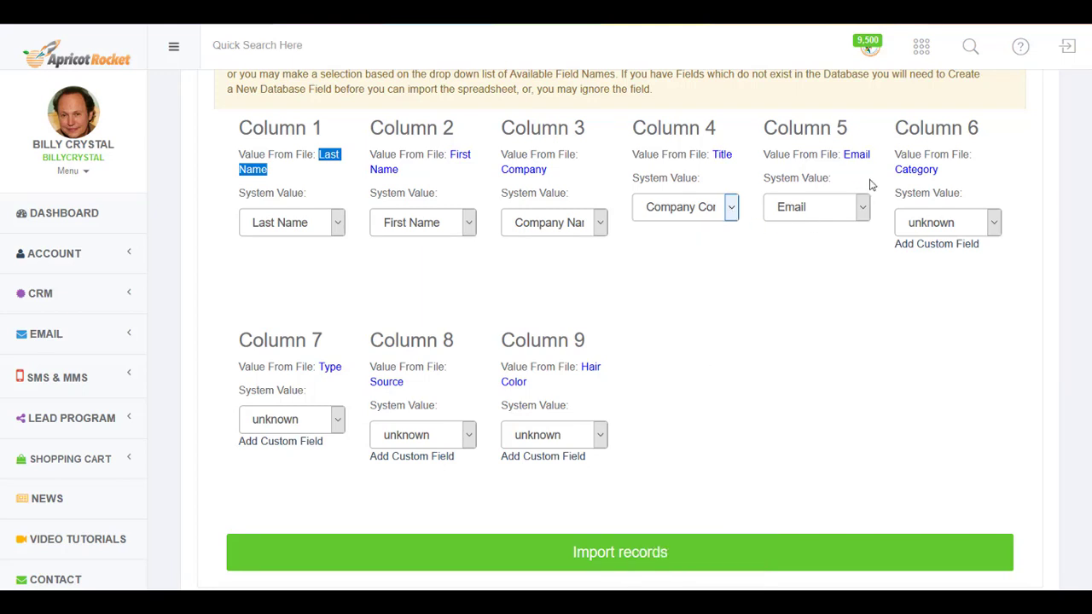
click(958, 227)
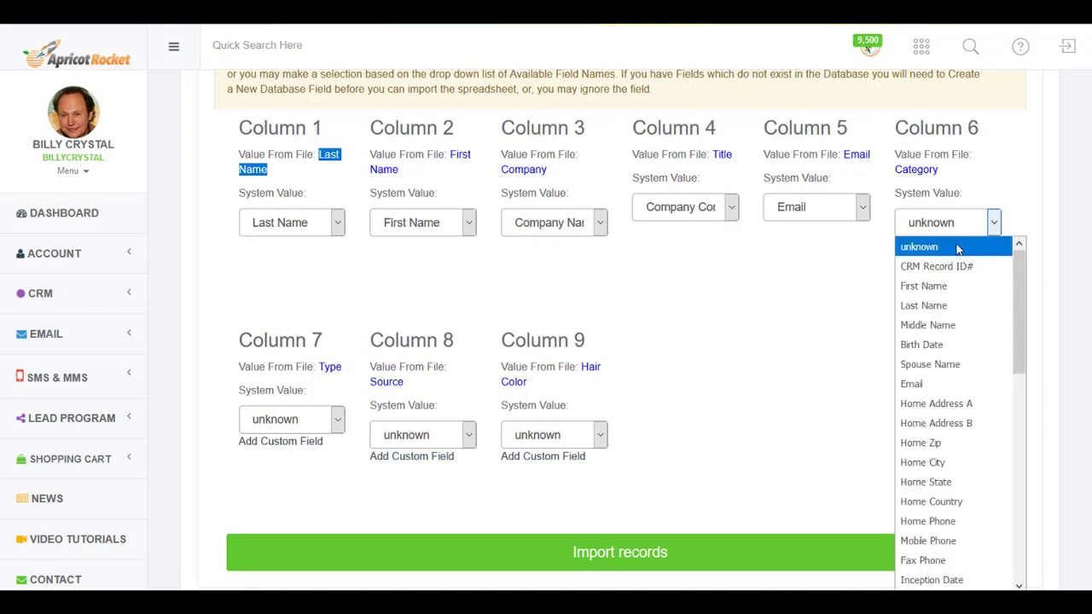
drag(1024, 295, 1028, 535)
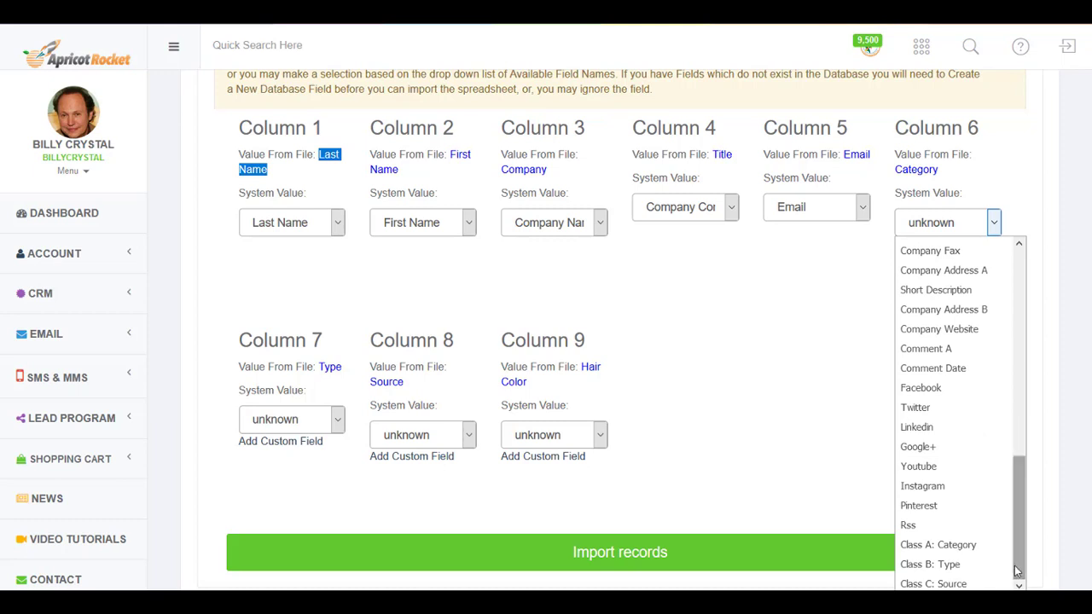
click(938, 544)
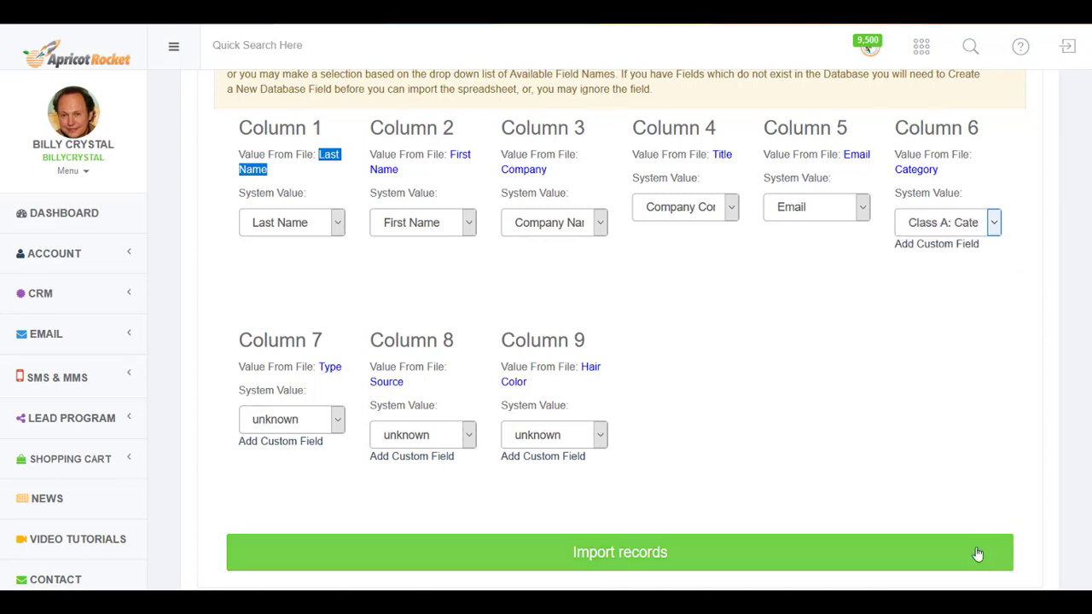
Match Column 7 to Class B: Type and Column 8 to Class C: Source.
click(337, 419)
scroll(325, 356, down, 10)
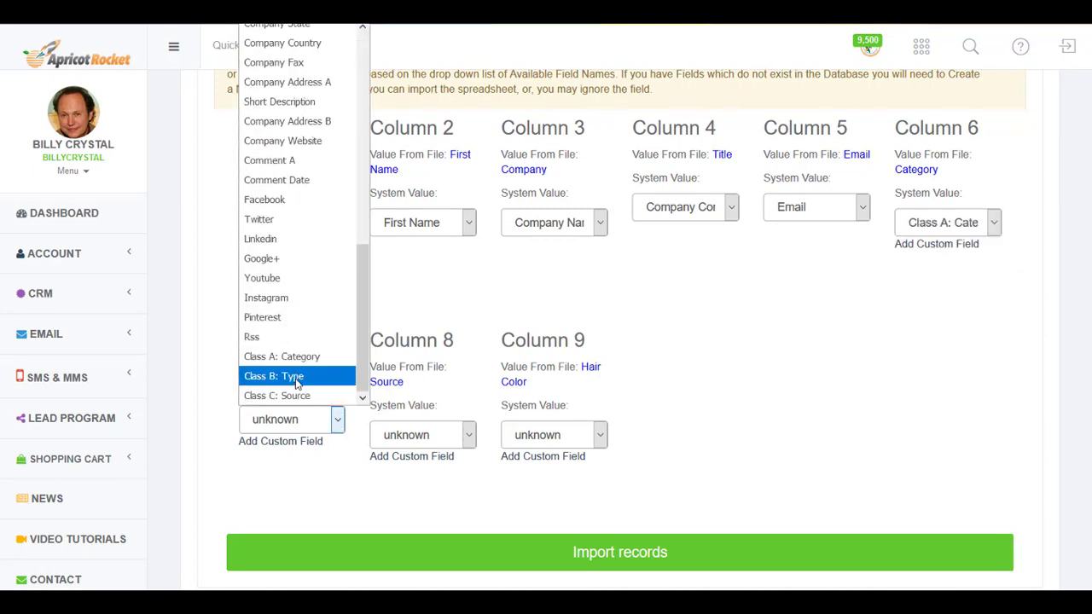
click(316, 377)
click(468, 436)
scroll(443, 350, down, 10)
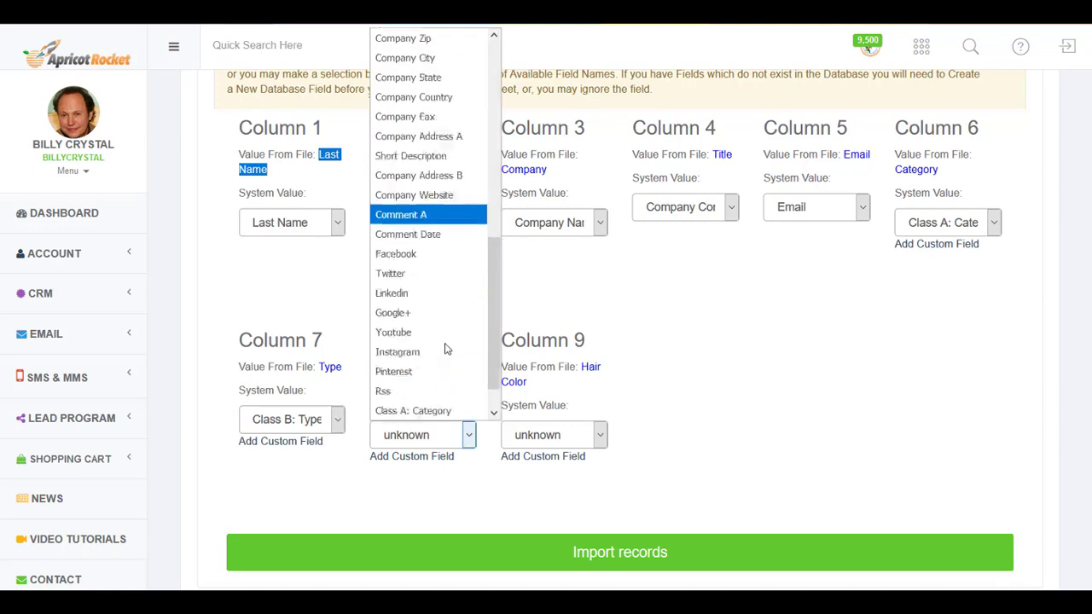
click(424, 412)
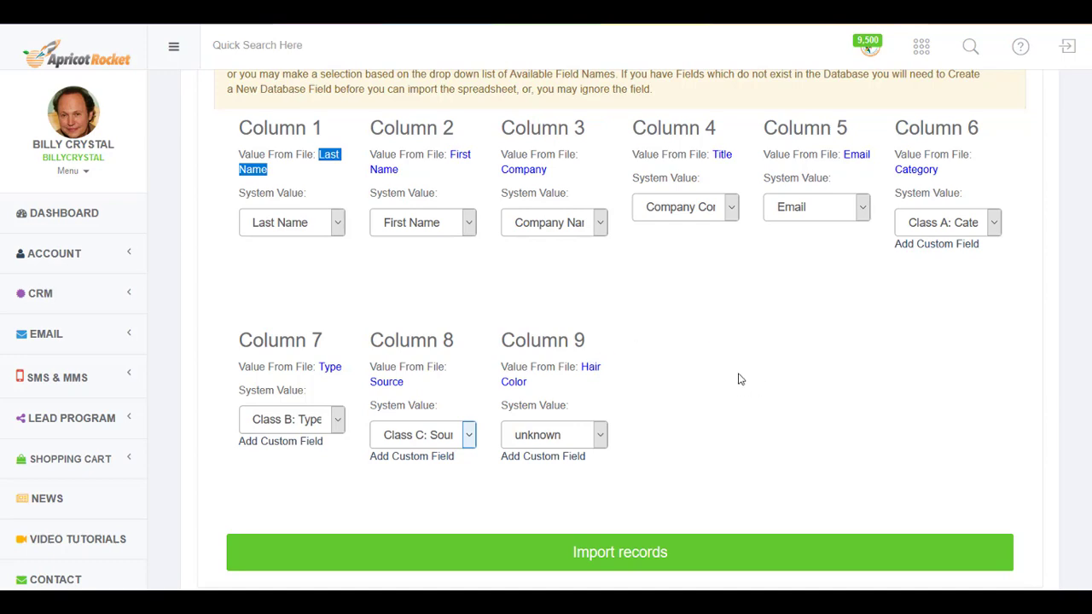
Import the records with Column 9 left as unknown, and read the upload result message.
click(615, 557)
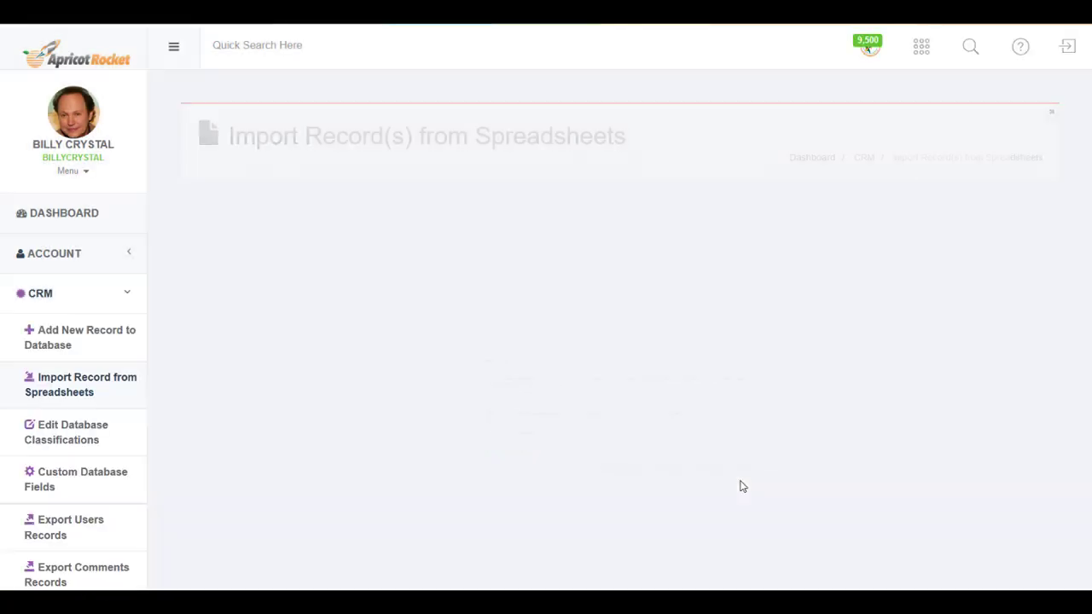
scroll(697, 450, down, 1)
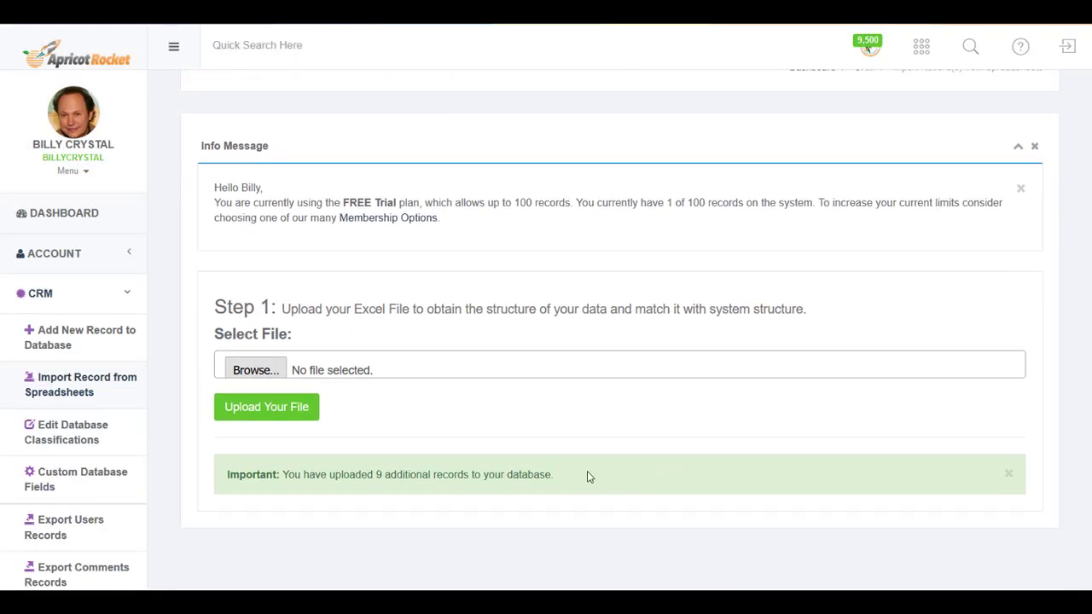
drag(557, 474, 303, 476)
click(378, 506)
Open the record search and locate the imported Benefits R Us record in the list.
click(969, 49)
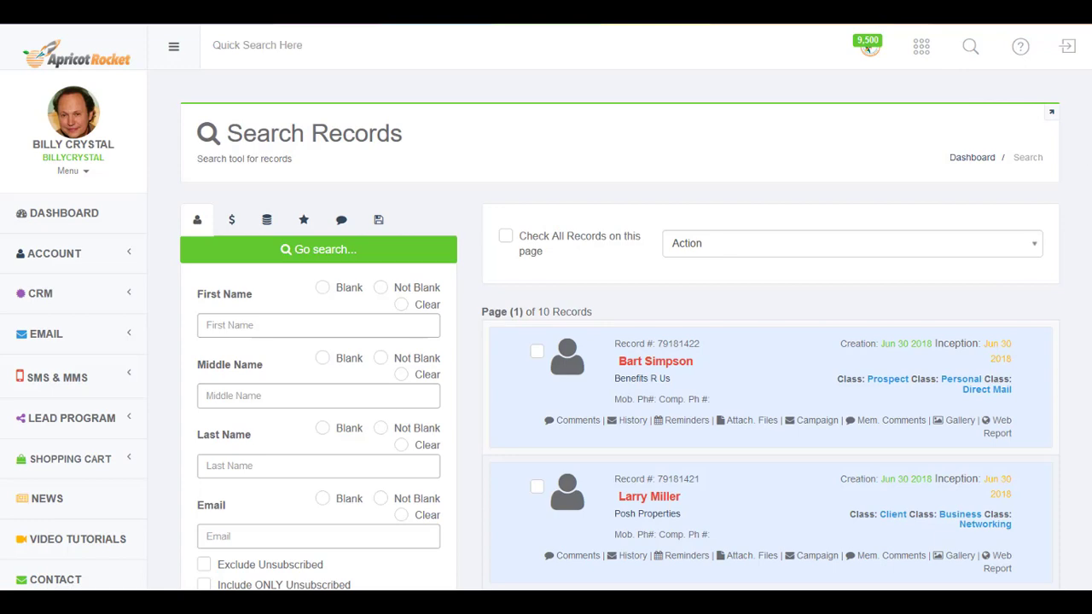
scroll(871, 49, down, 5)
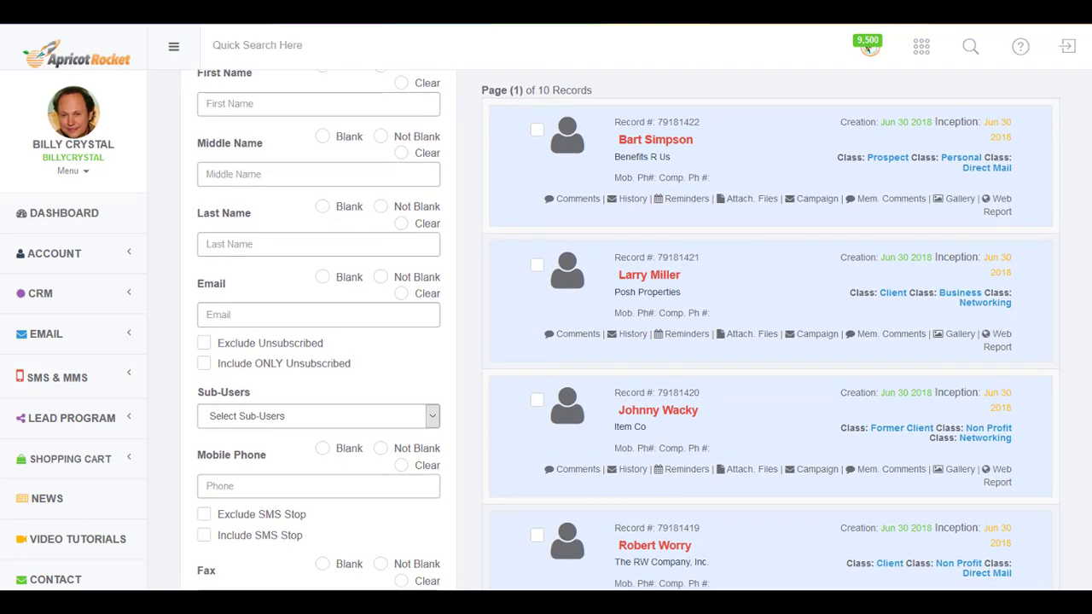
scroll(869, 48, down, 1)
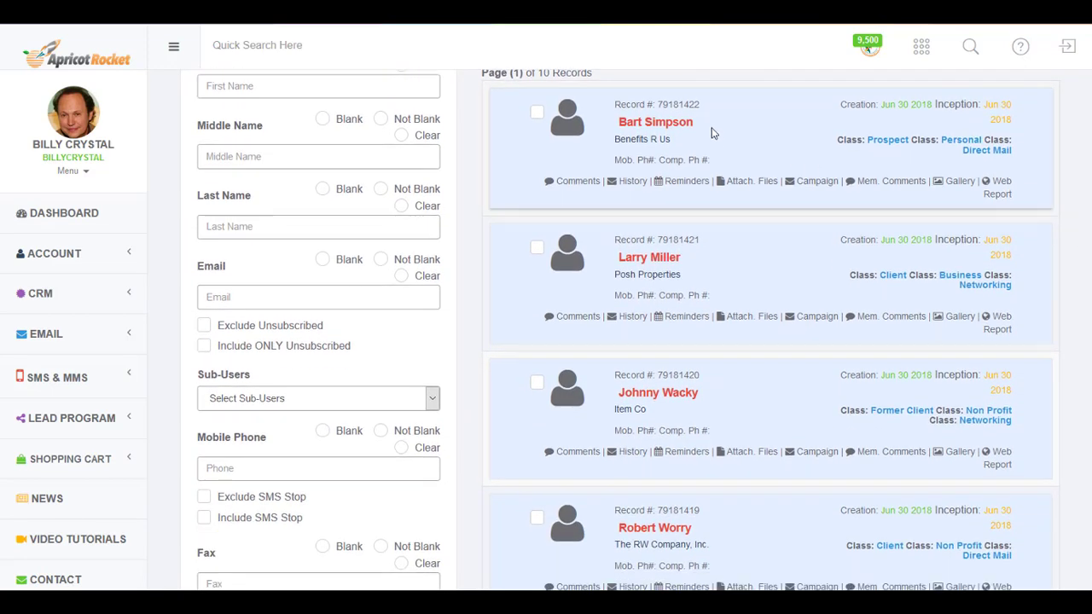
drag(695, 124, 619, 130)
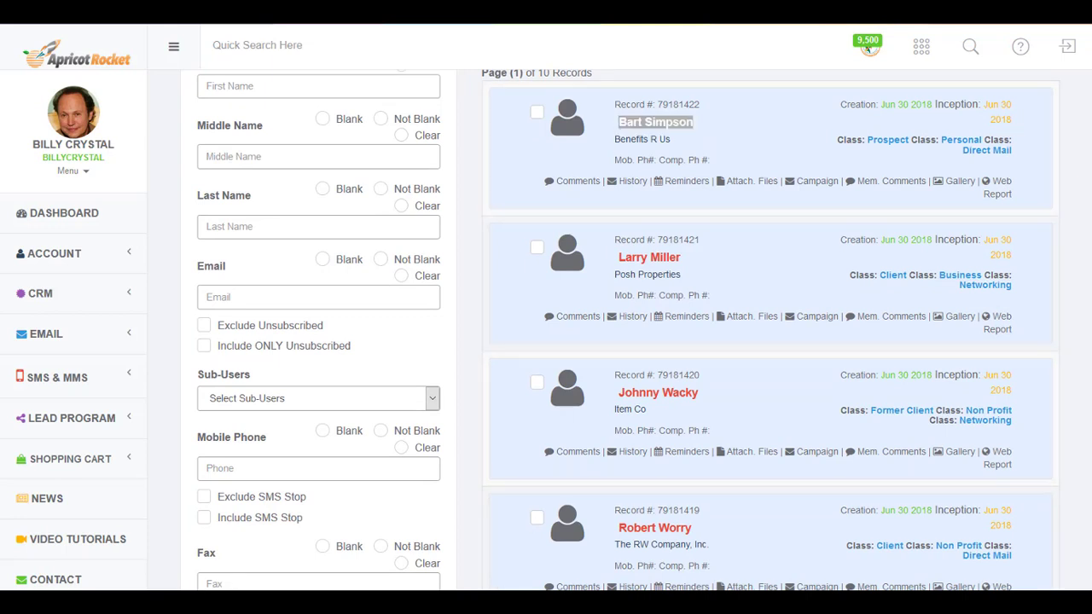
Switch to the Excel spreadsheet and check row 11 against the imported Benefits R Us record.
key(alt+Tab)
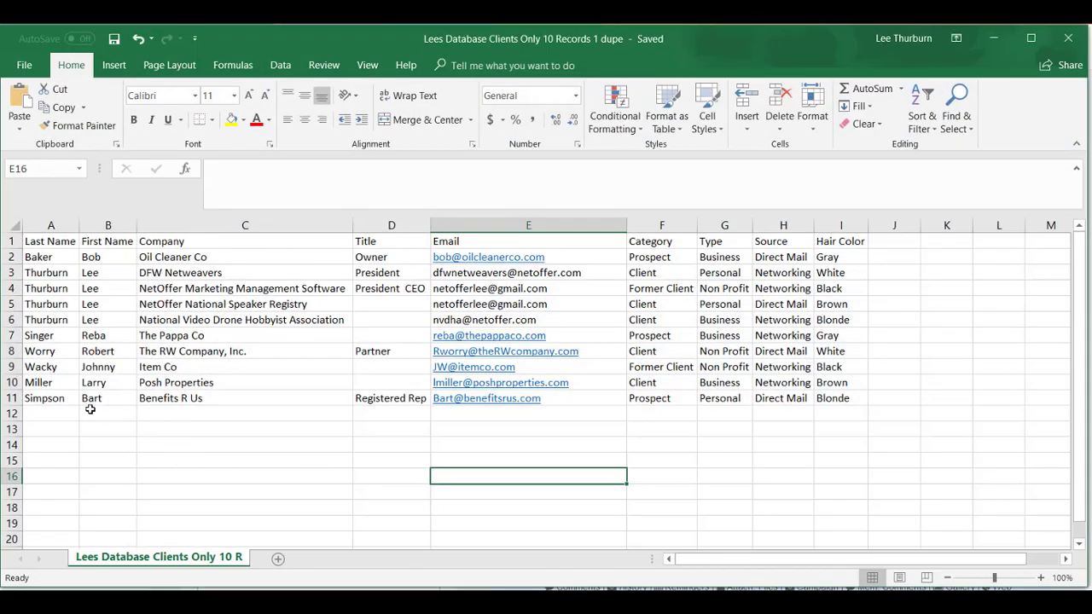
click(12, 398)
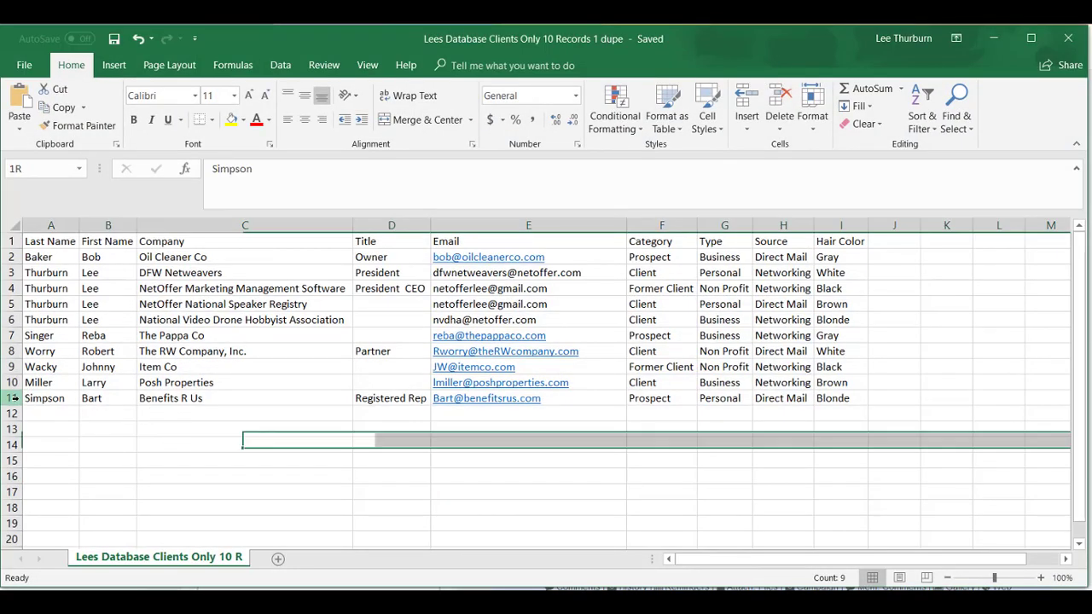
click(152, 466)
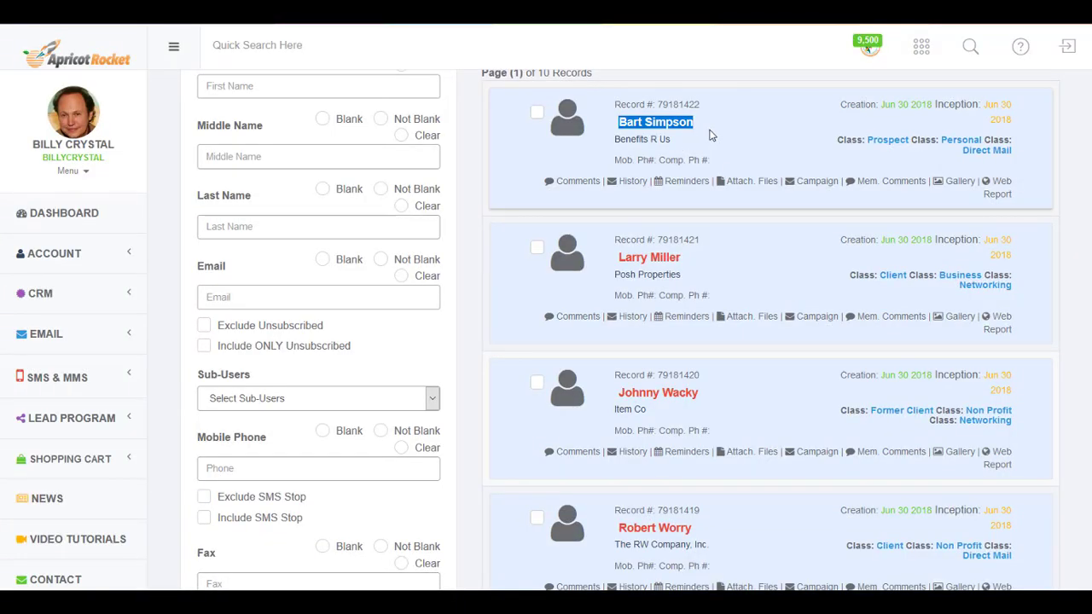
Look through the remaining imported CRM records and compare them with the company names in C4 and C5 of the Excel spreadsheet.
scroll(724, 180, down, 6)
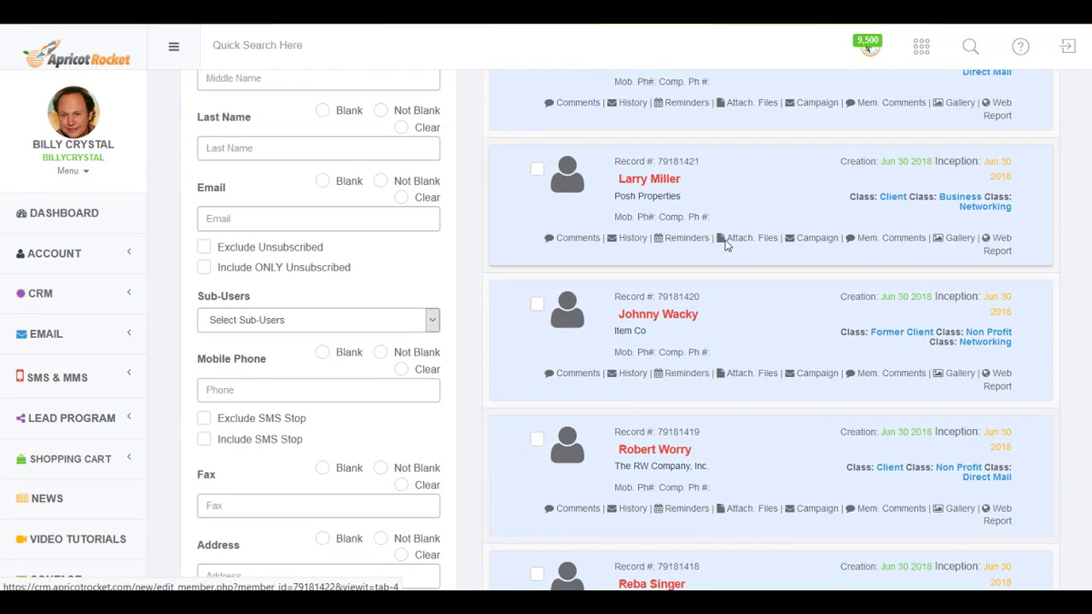
scroll(716, 277, down, 2)
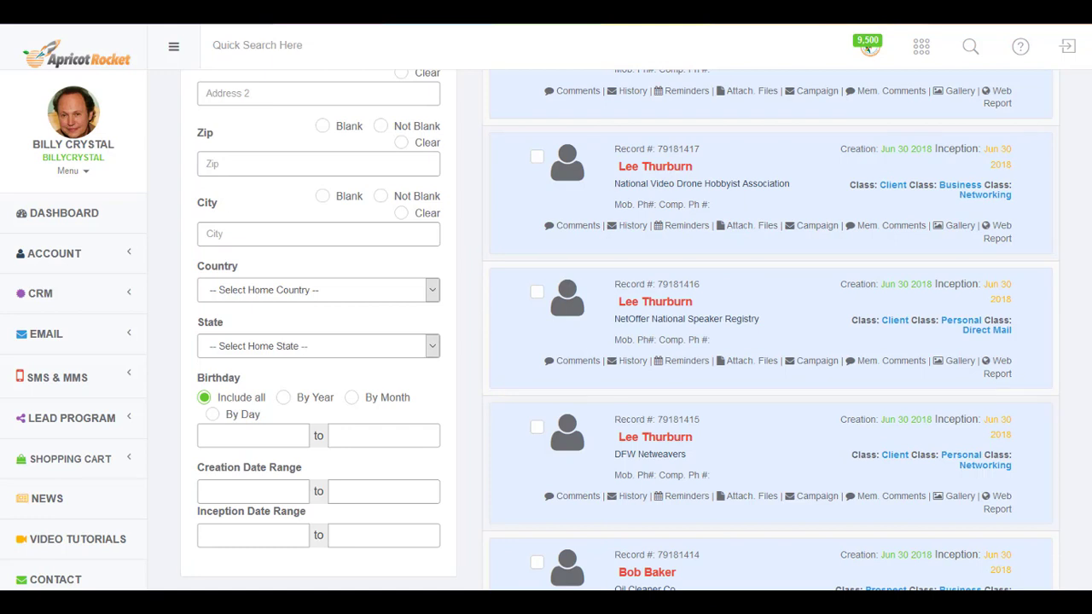
mouse_move(545, 609)
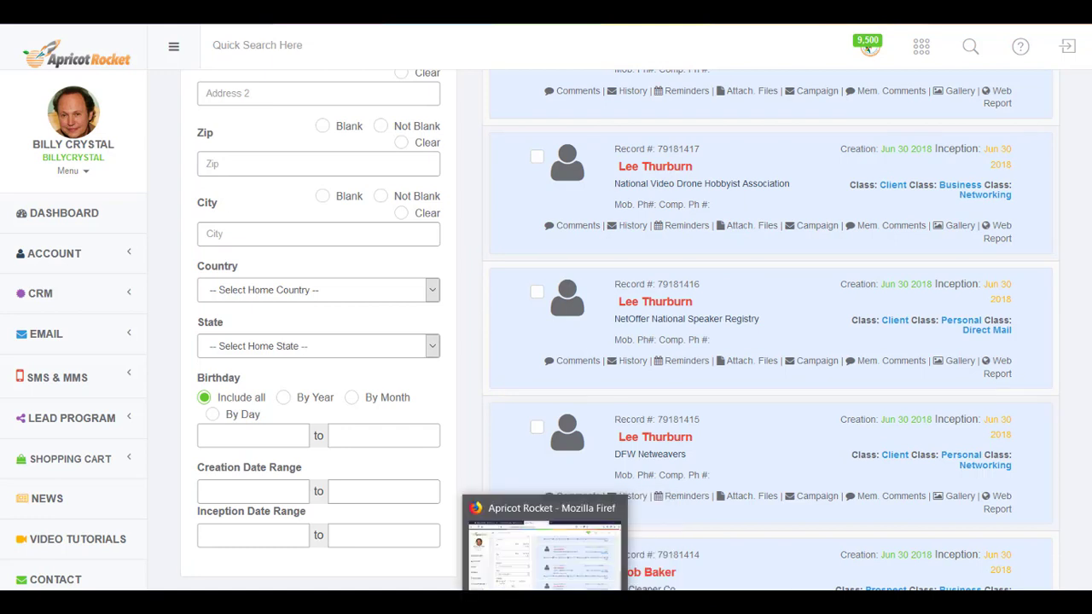
mouse_move(424, 609)
click(423, 550)
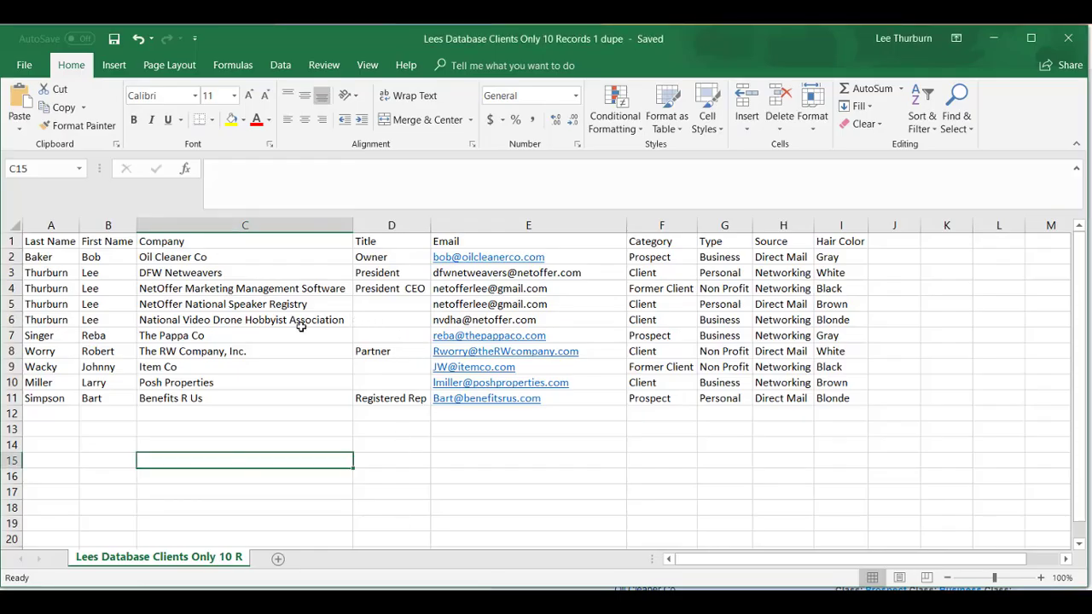
click(273, 291)
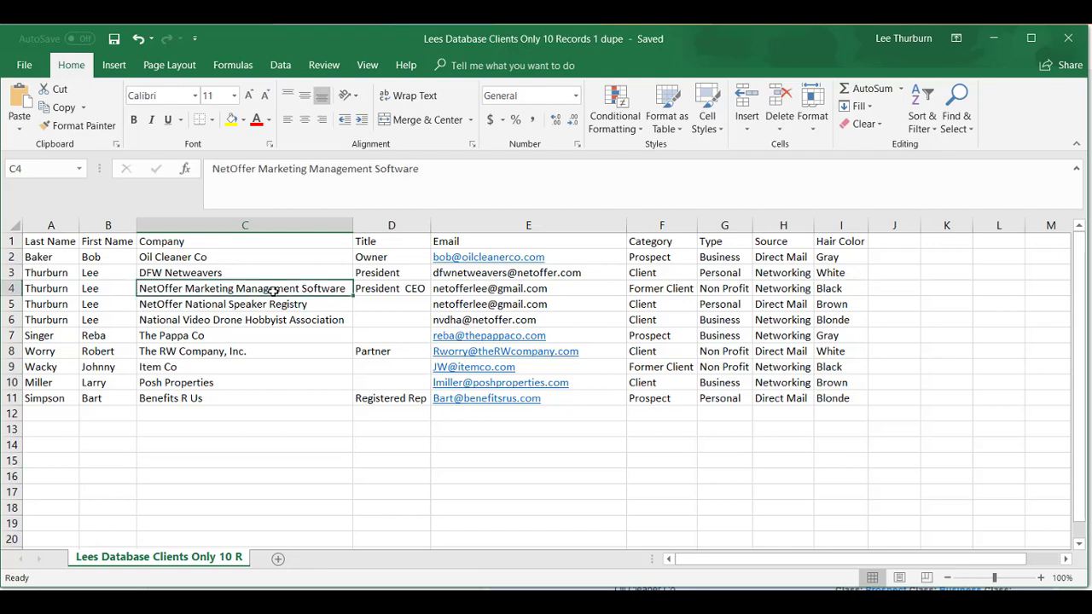
click(267, 303)
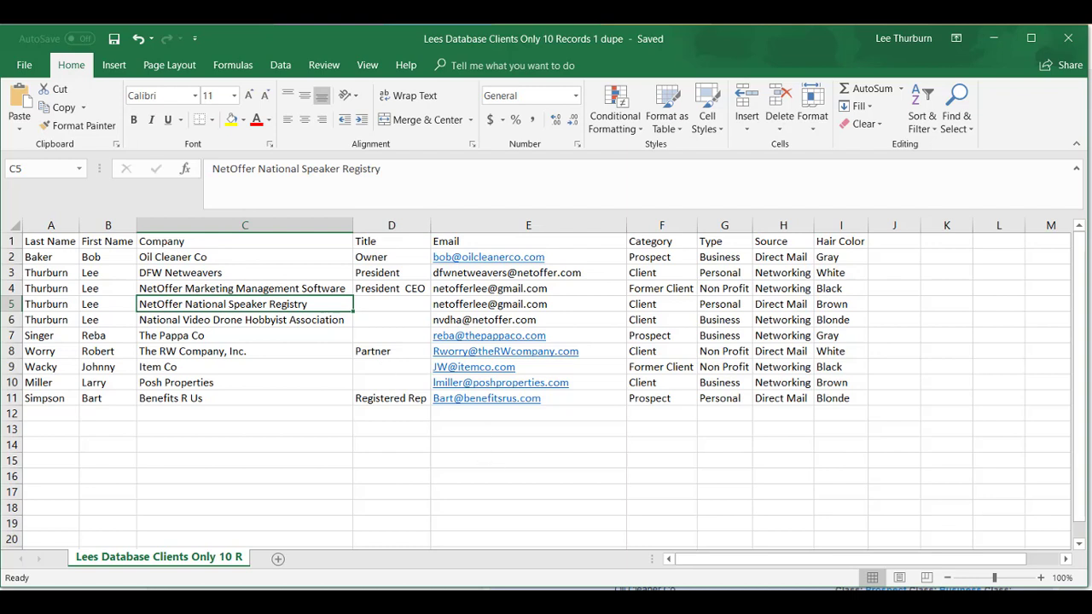
Return to the CRM and open the NetOffer National Speaker Registry record to review its classes and contact details.
mouse_move(505, 604)
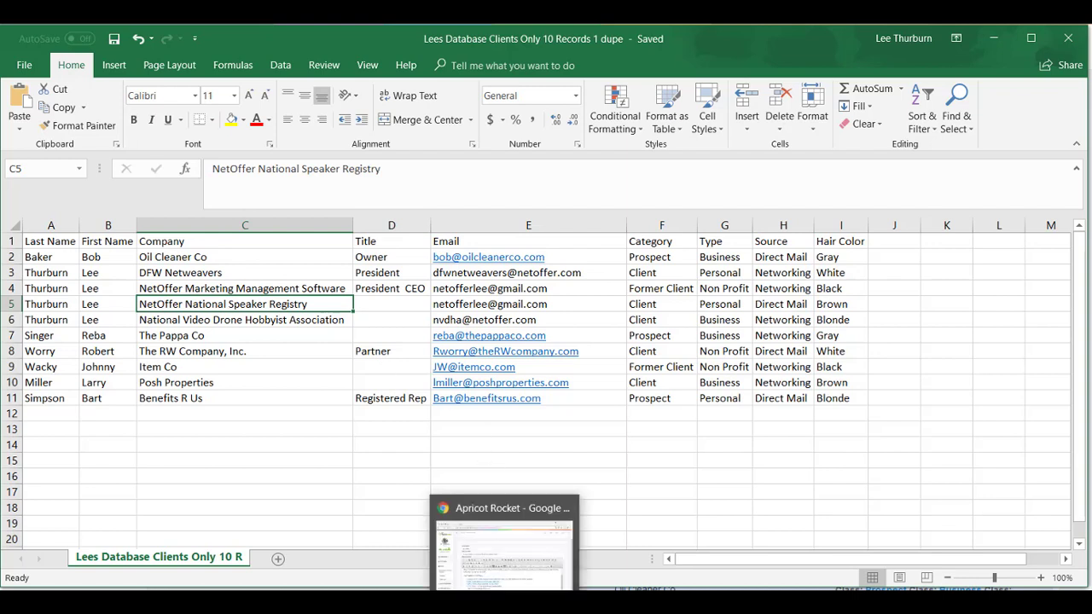
click(561, 538)
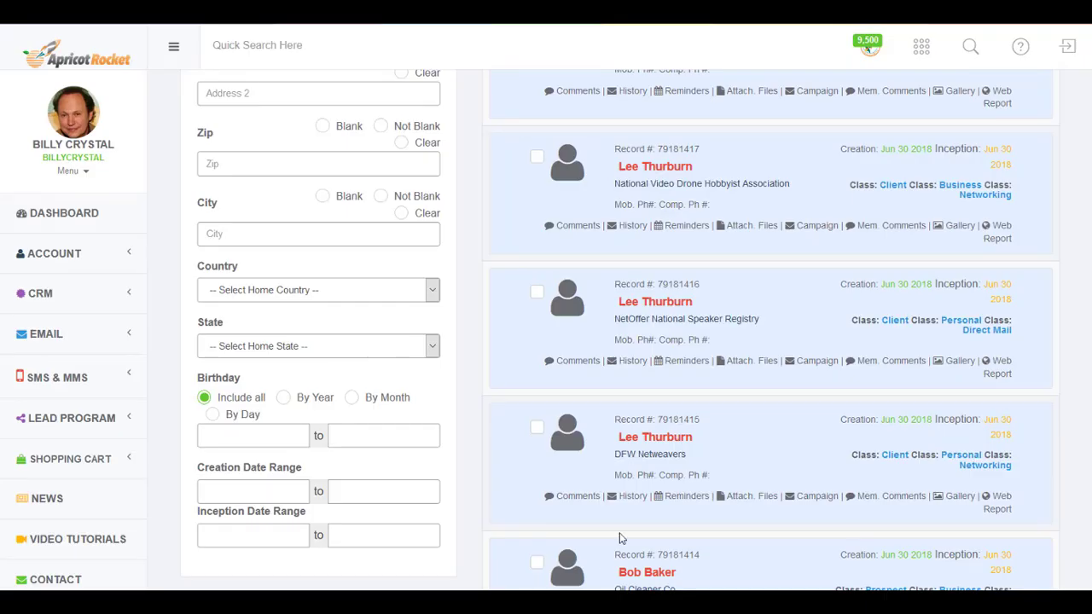
click(647, 307)
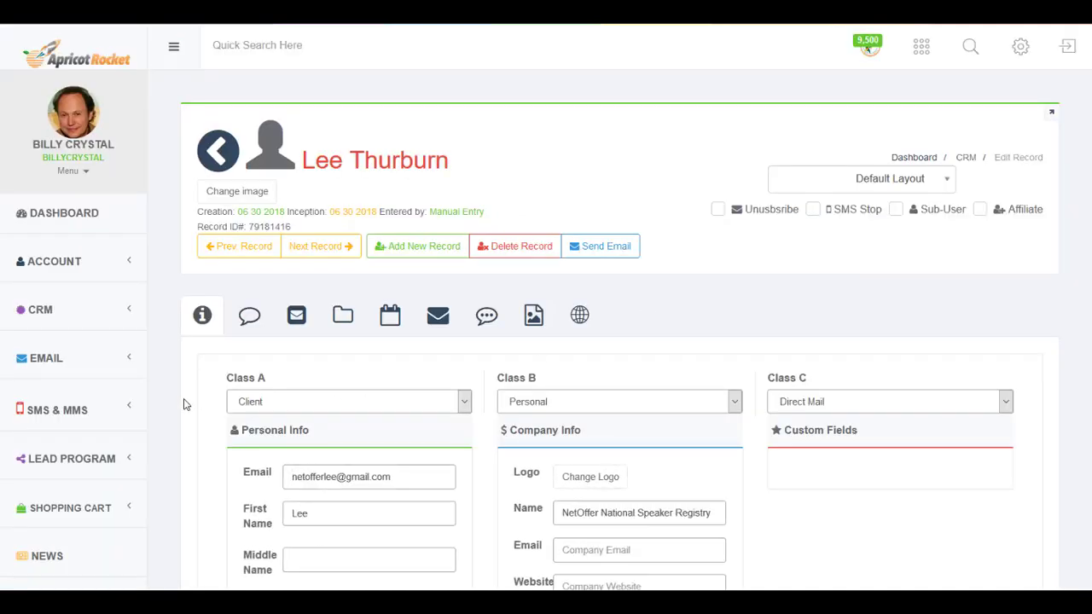
scroll(177, 416, down, 5)
scroll(177, 416, up, 1)
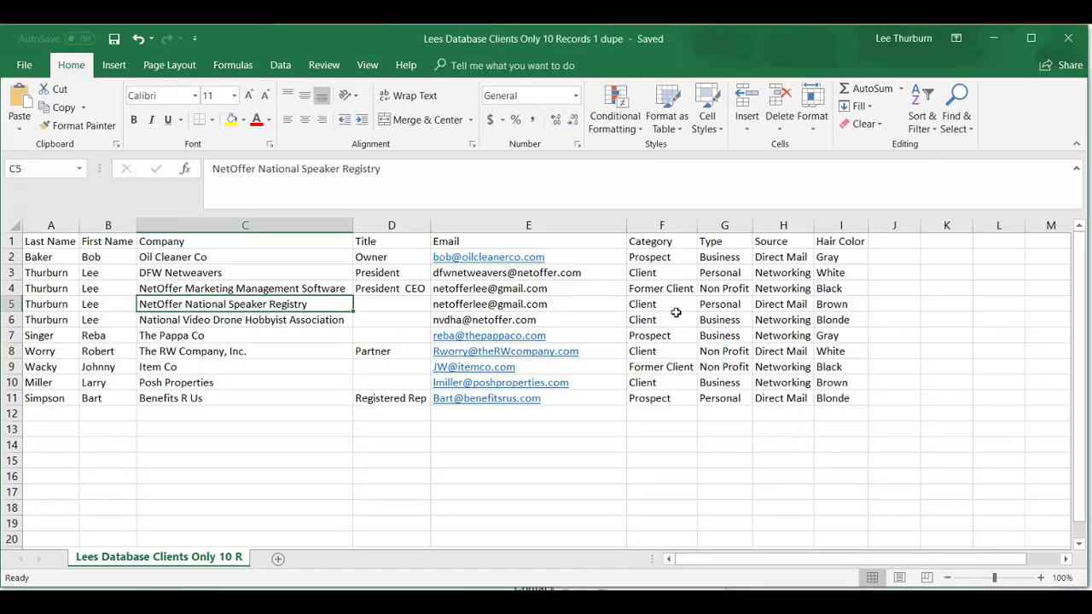
Compare the Category, Type and Source values of rows 5 and 4 in the Excel spreadsheet.
click(662, 307)
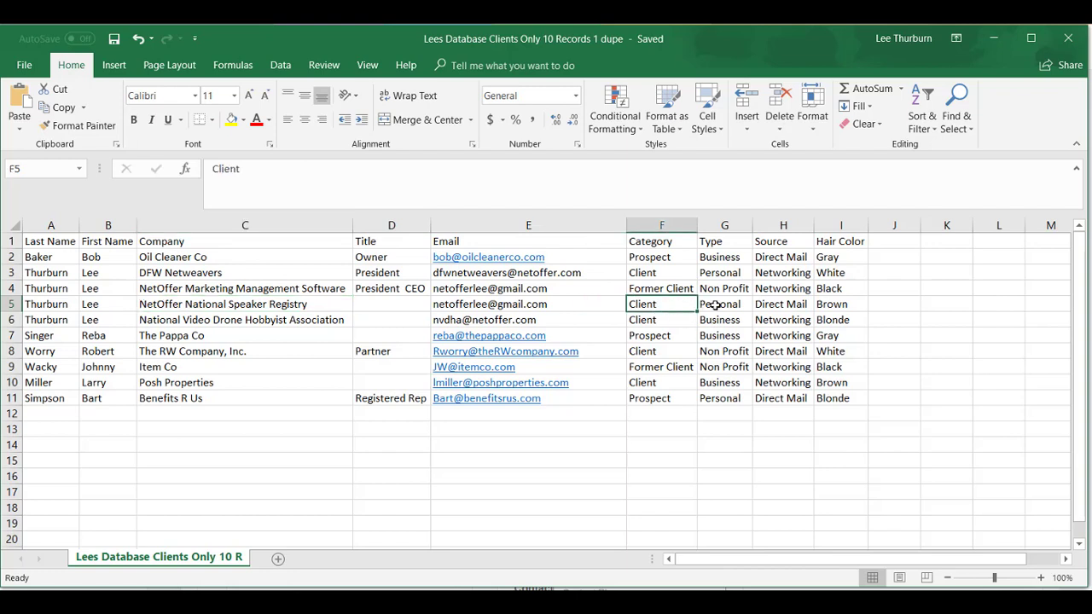
click(716, 304)
click(773, 305)
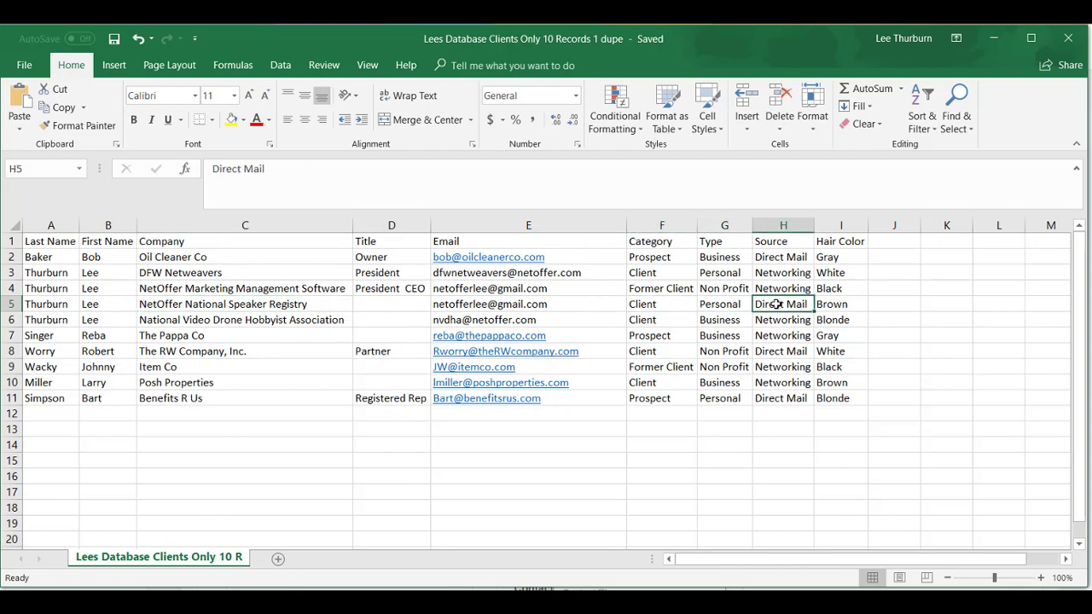
click(673, 289)
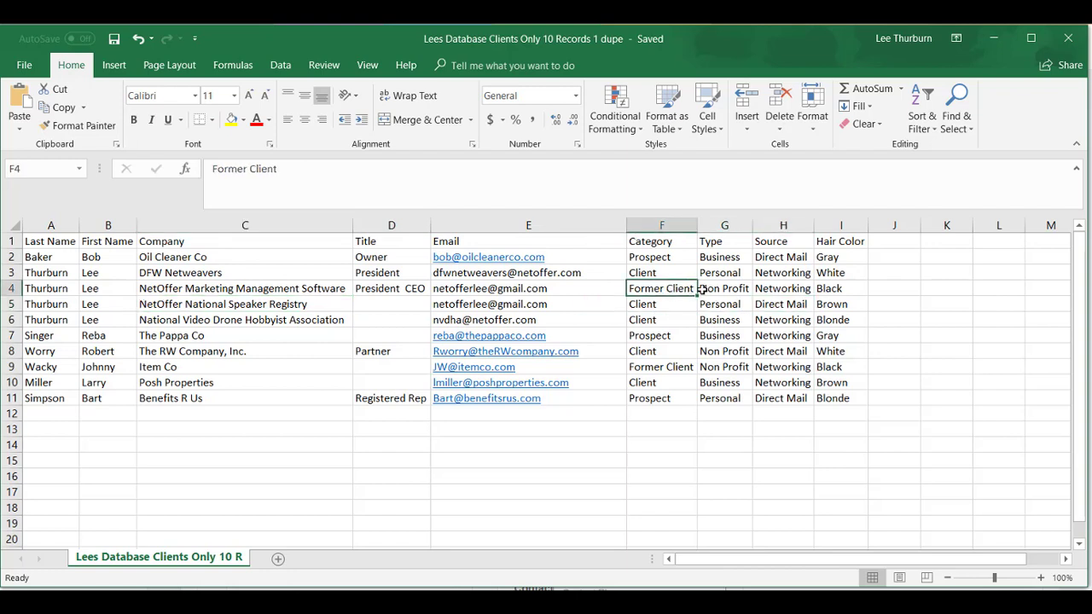
click(719, 290)
click(776, 288)
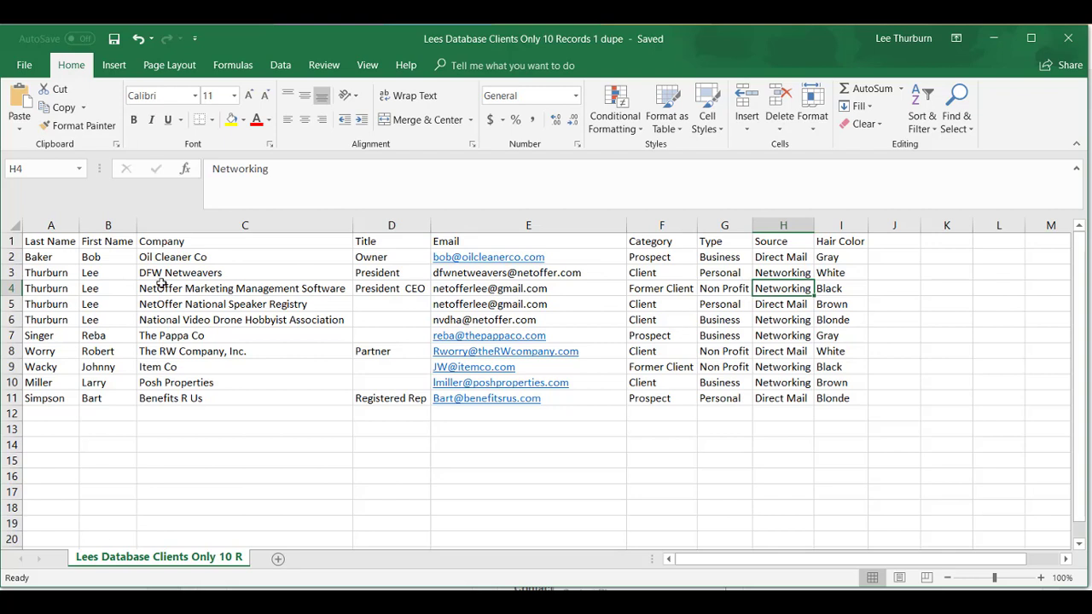
Review the row 4 record and row 5's email, company and classification values, and return to the CRM record.
drag(112, 290, 826, 290)
click(488, 304)
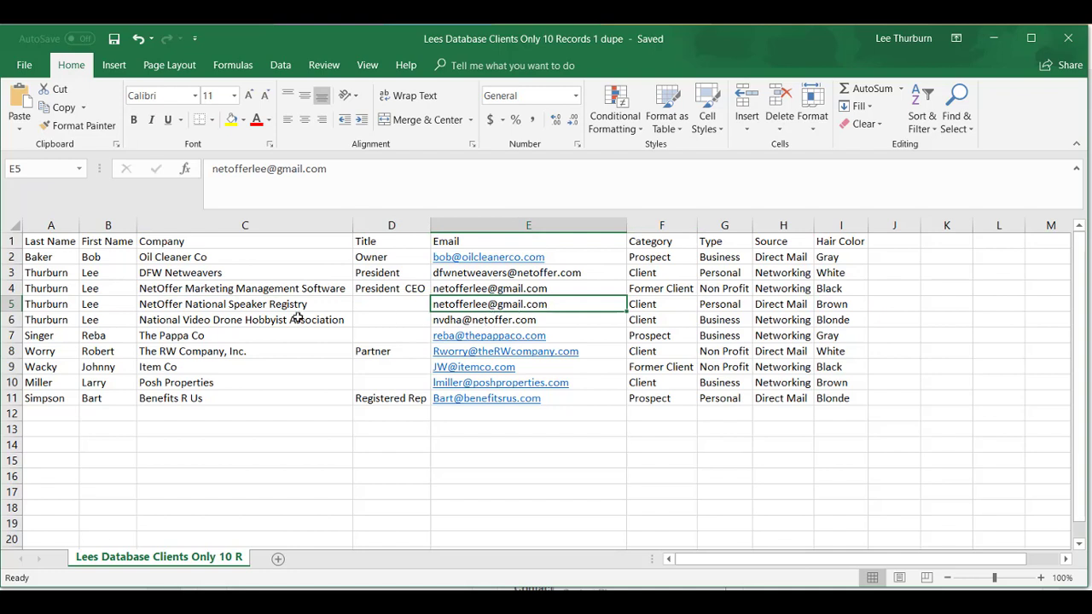
click(178, 304)
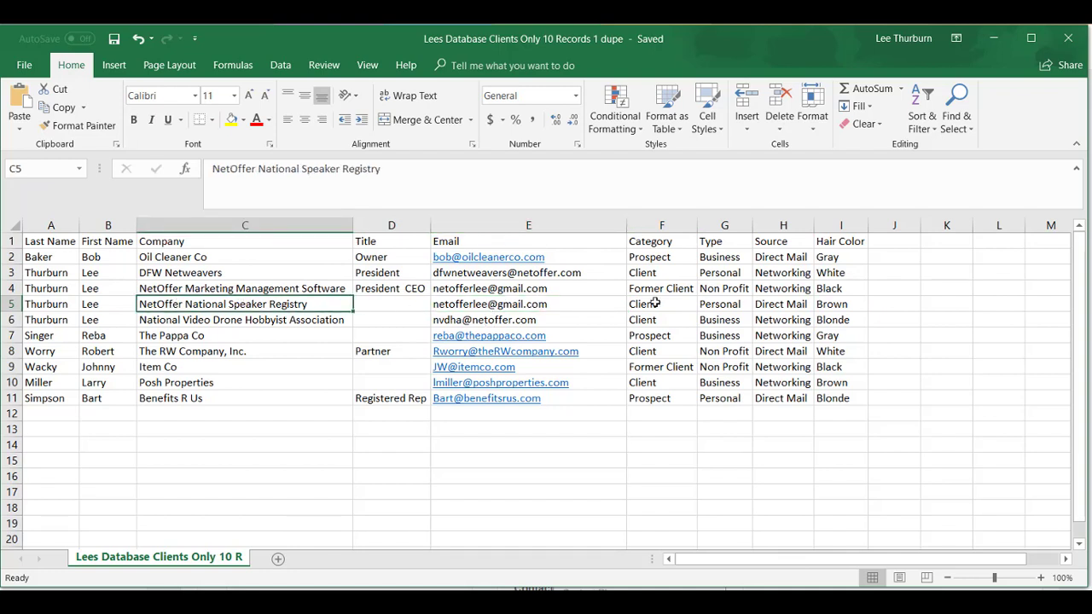
drag(655, 303, 778, 306)
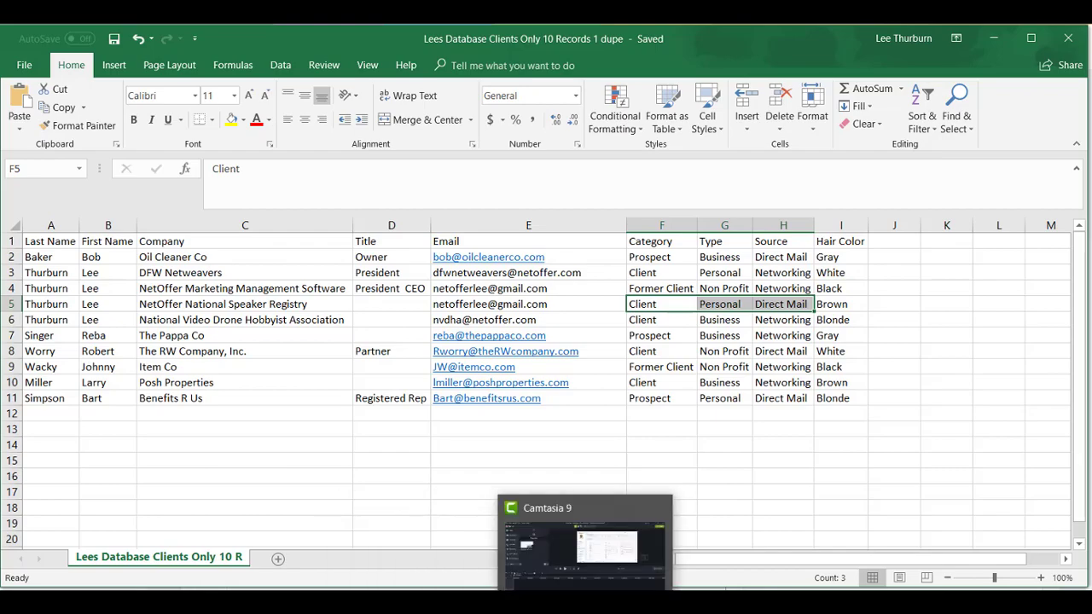
mouse_move(545, 608)
click(544, 554)
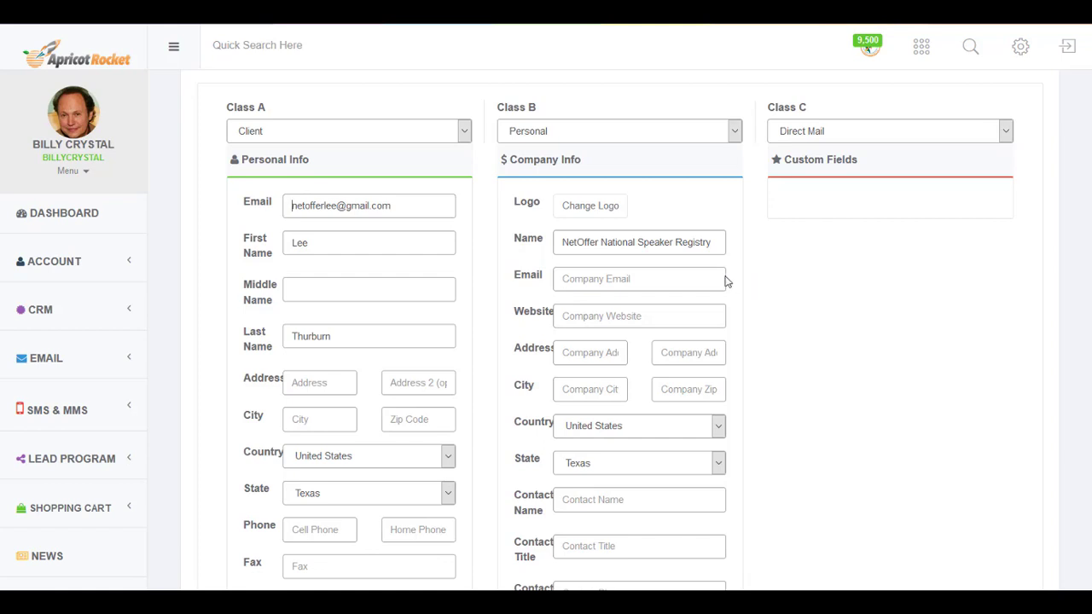
Examine the available Class A, Class B and Class C options in the NetOffer National Speaker Registry record.
click(463, 133)
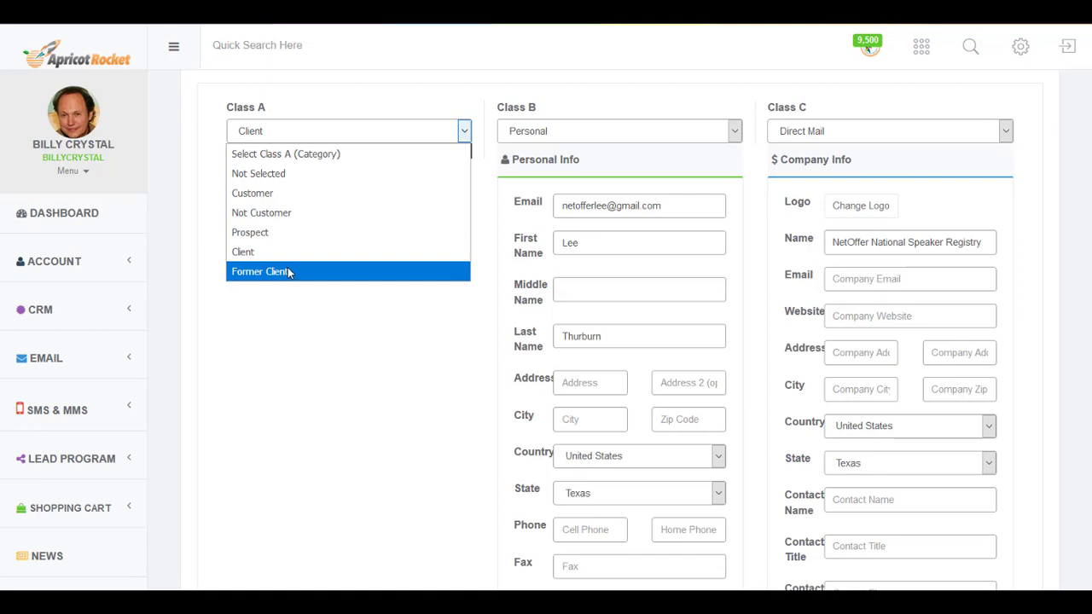
click(569, 135)
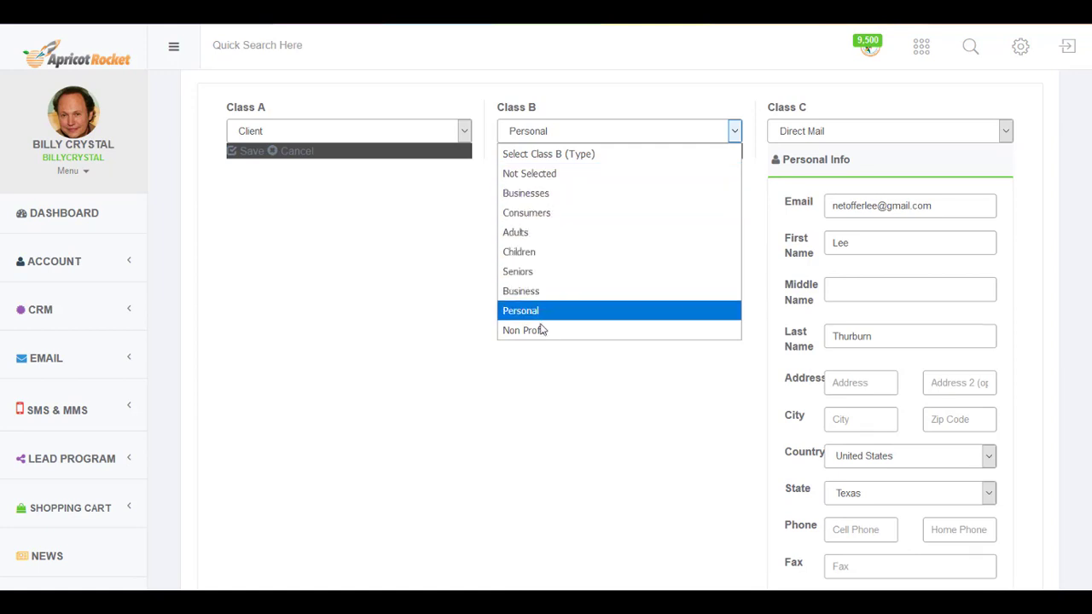
click(843, 133)
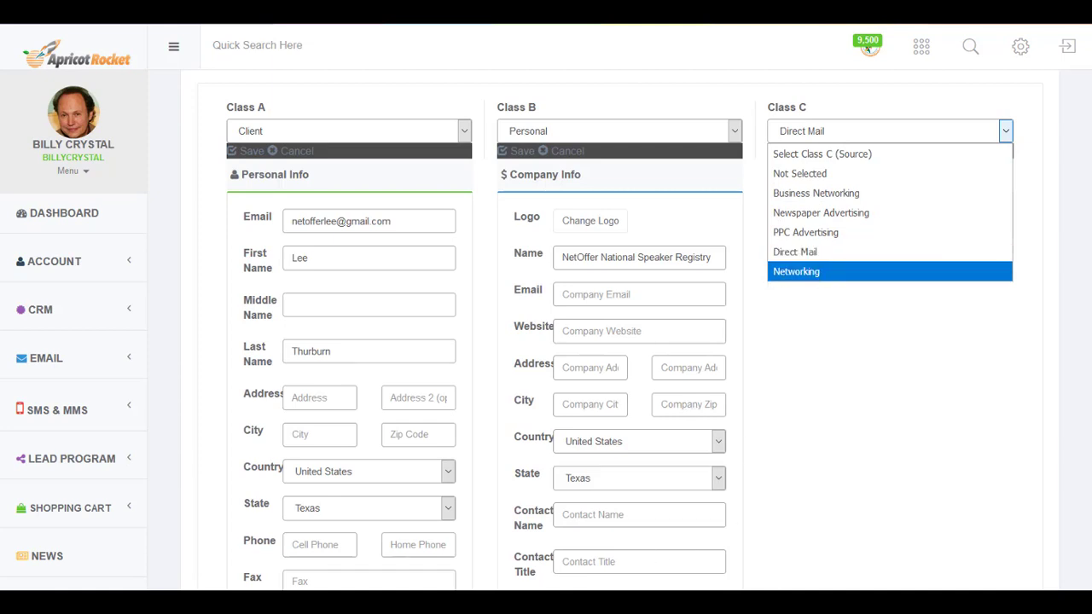
Switch to the Excel spreadsheet and review the Category, Type and Source columns and the category values in F2 to F11.
click(424, 601)
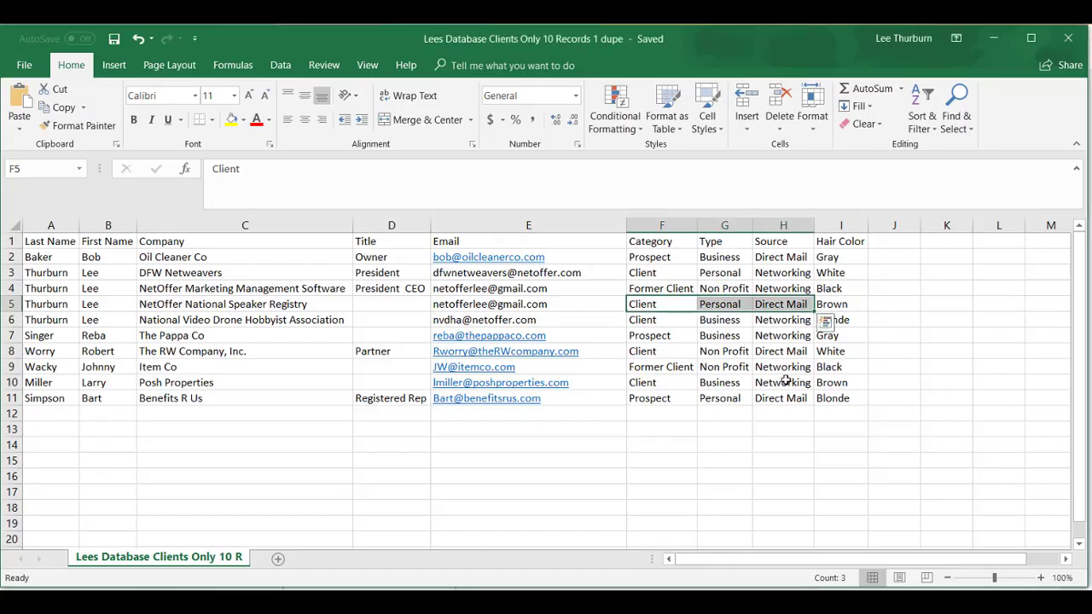
click(658, 224)
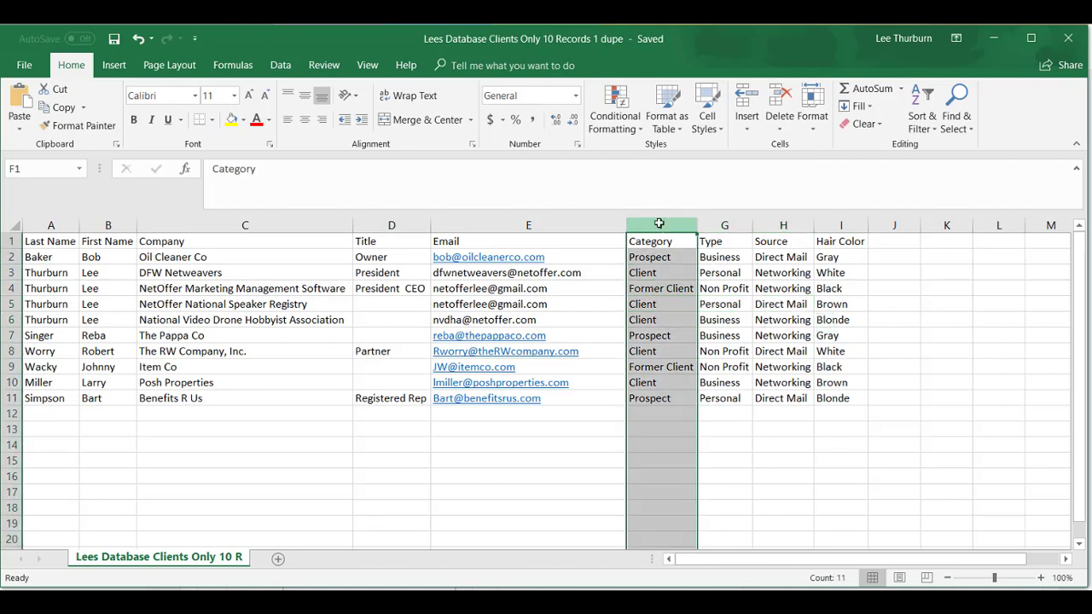
click(709, 224)
click(768, 224)
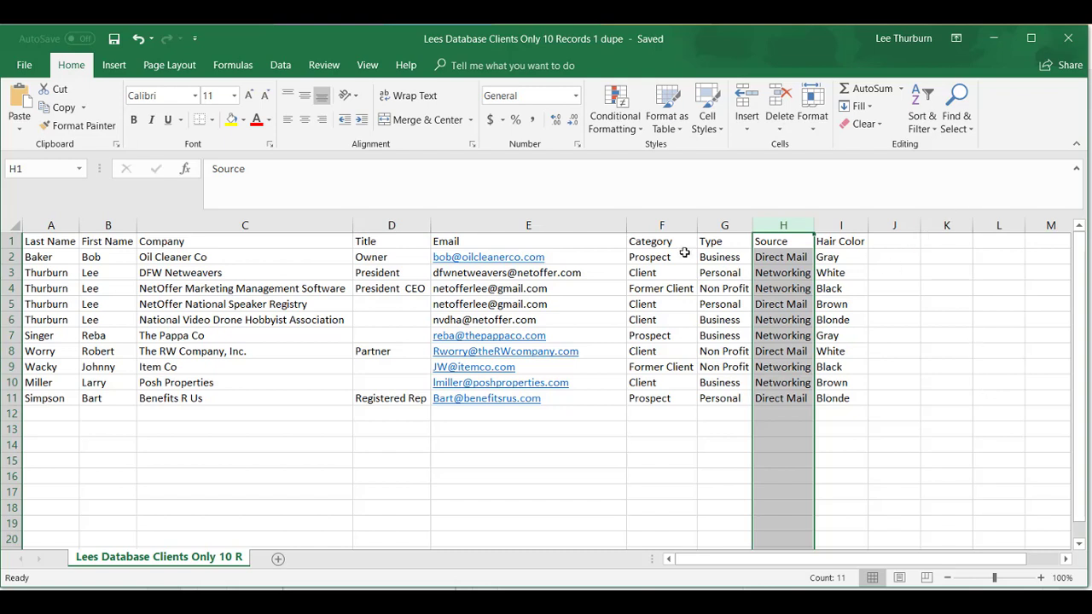
click(655, 253)
drag(655, 253, 667, 400)
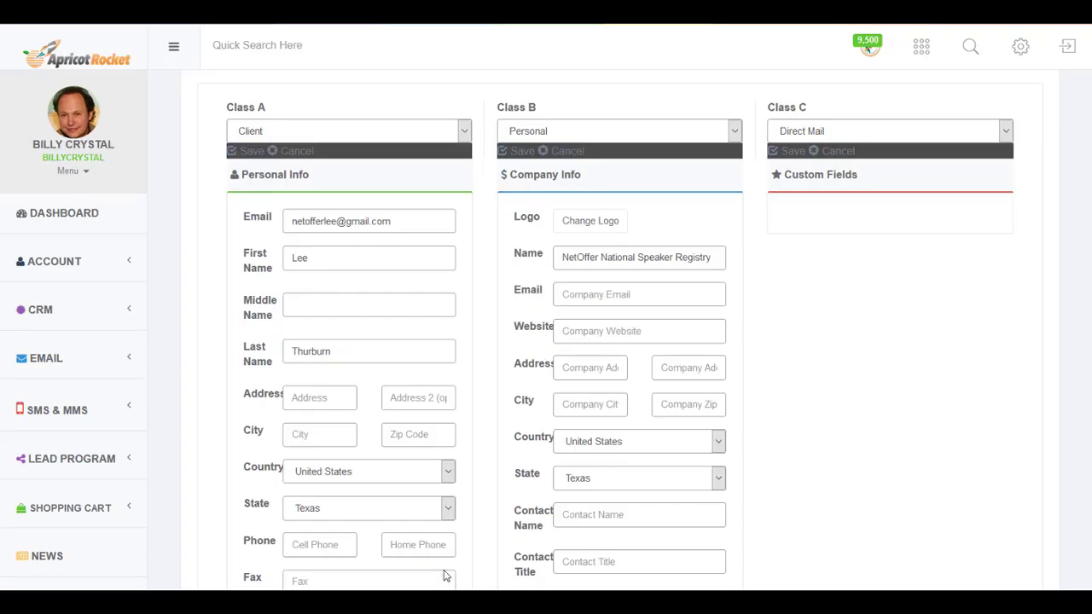
Return to the CRM's spreadsheet import page and upload Lees Database Clients Only 10 Records 1 dupe.csv.
click(64, 317)
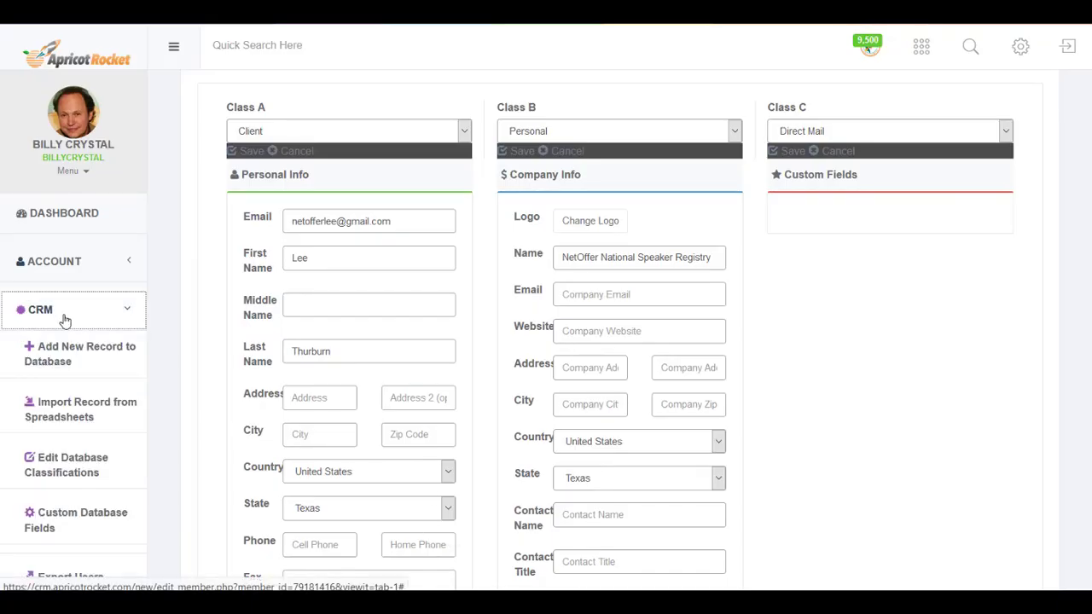
click(78, 407)
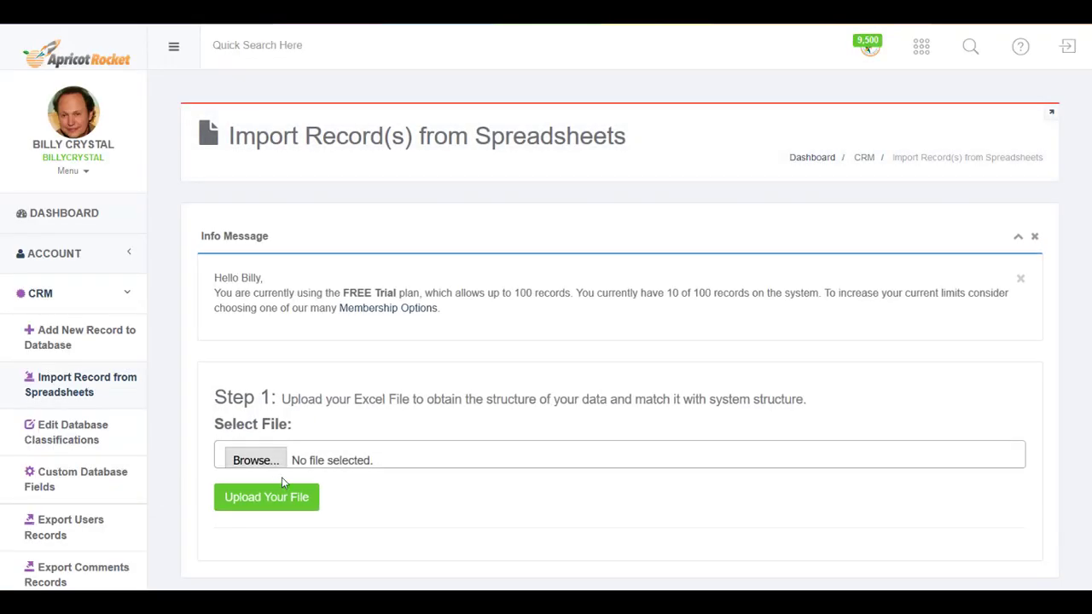
click(268, 460)
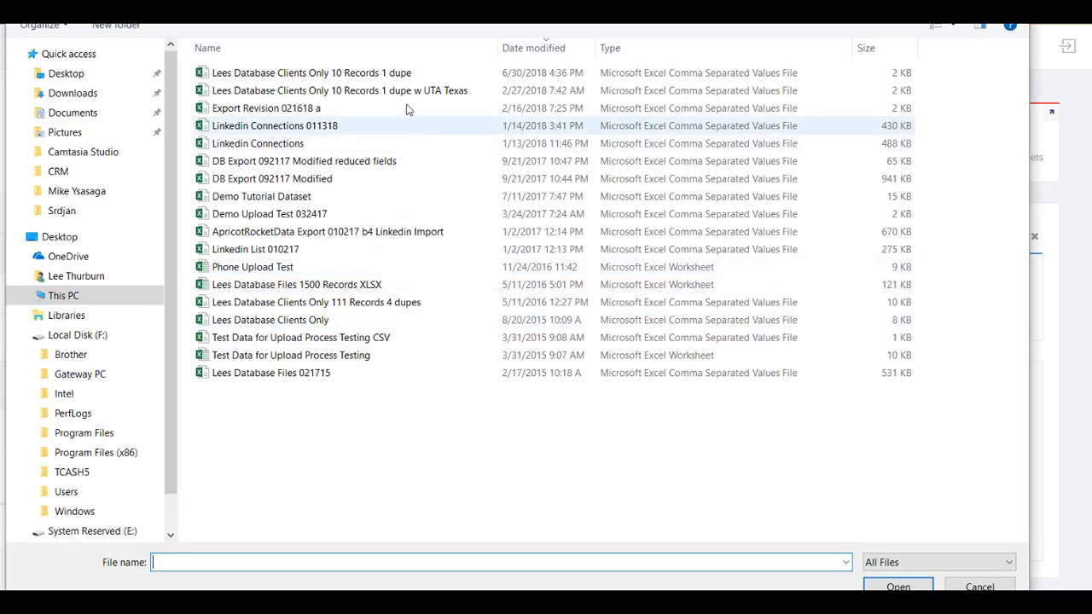
click(418, 75)
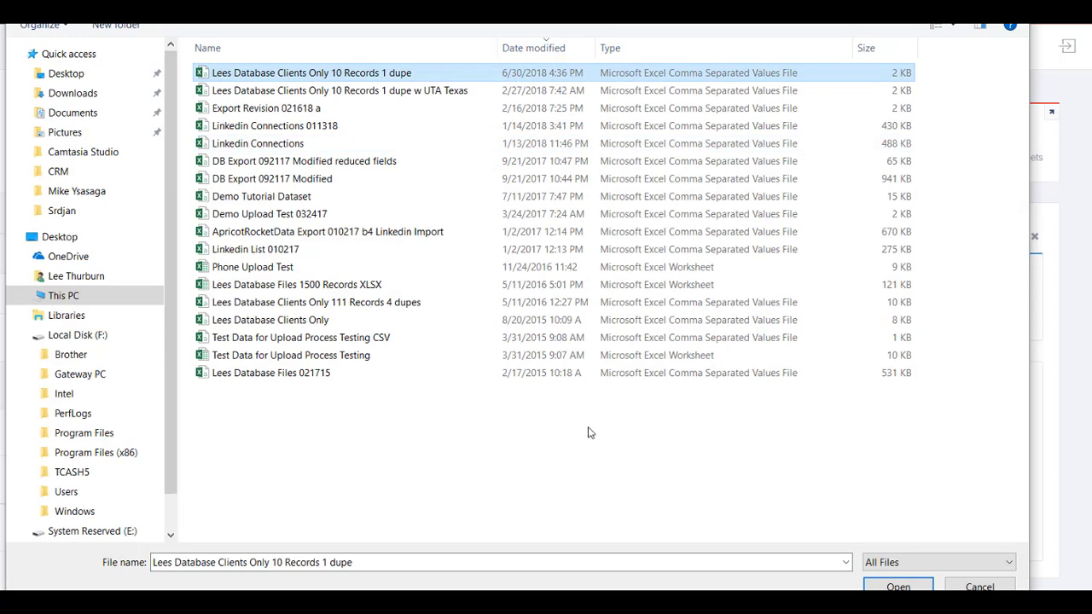
click(869, 583)
click(272, 497)
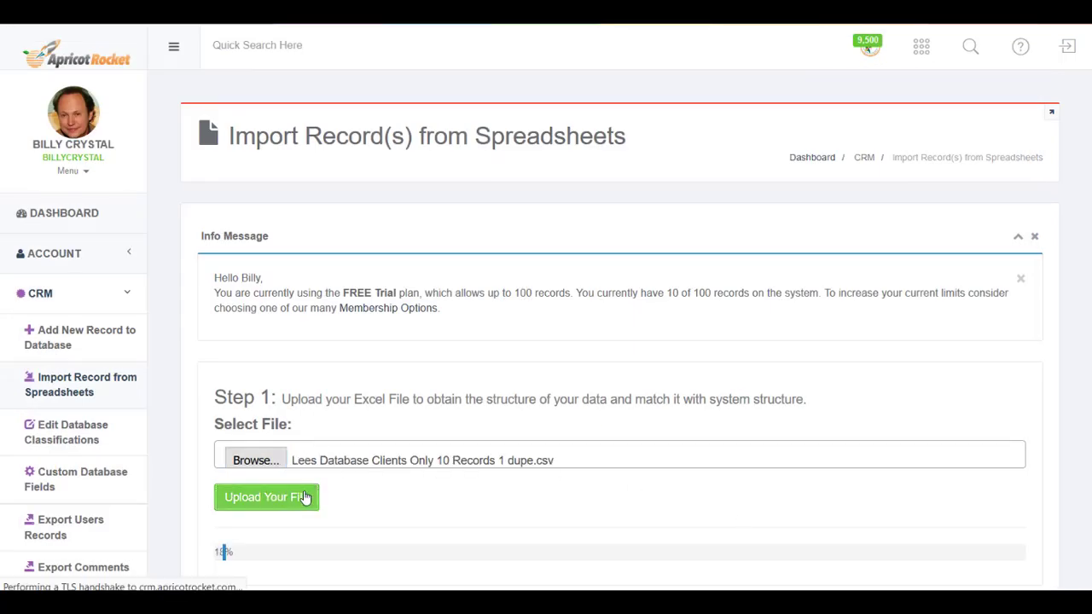
Match the Category column to Class A: Category, Type to Class B: Type and Source to Class C: Source.
scroll(578, 475, down, 6)
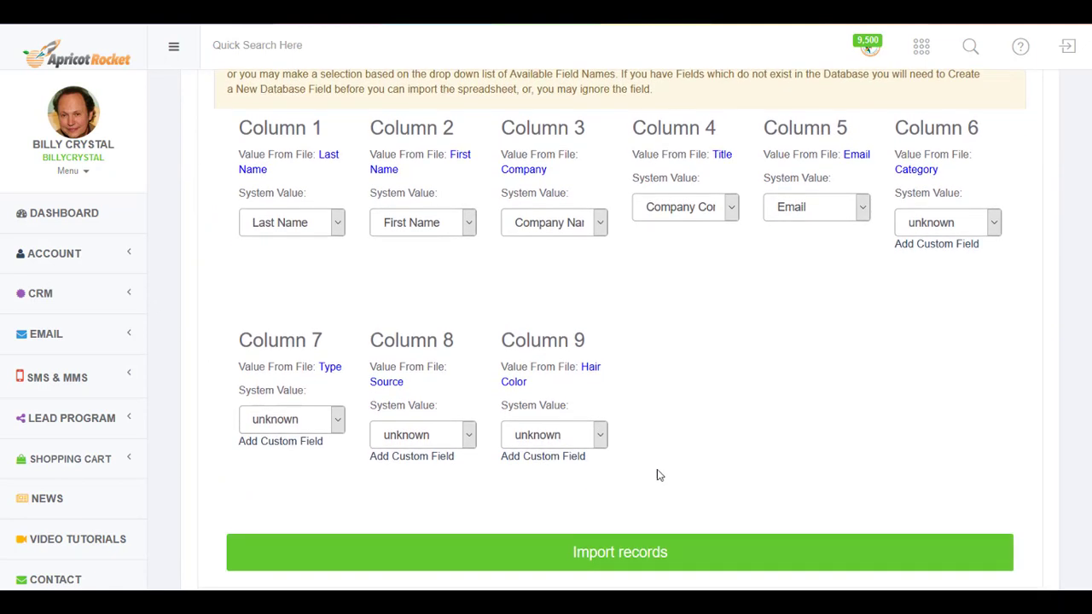
click(934, 222)
scroll(930, 350, down, 9)
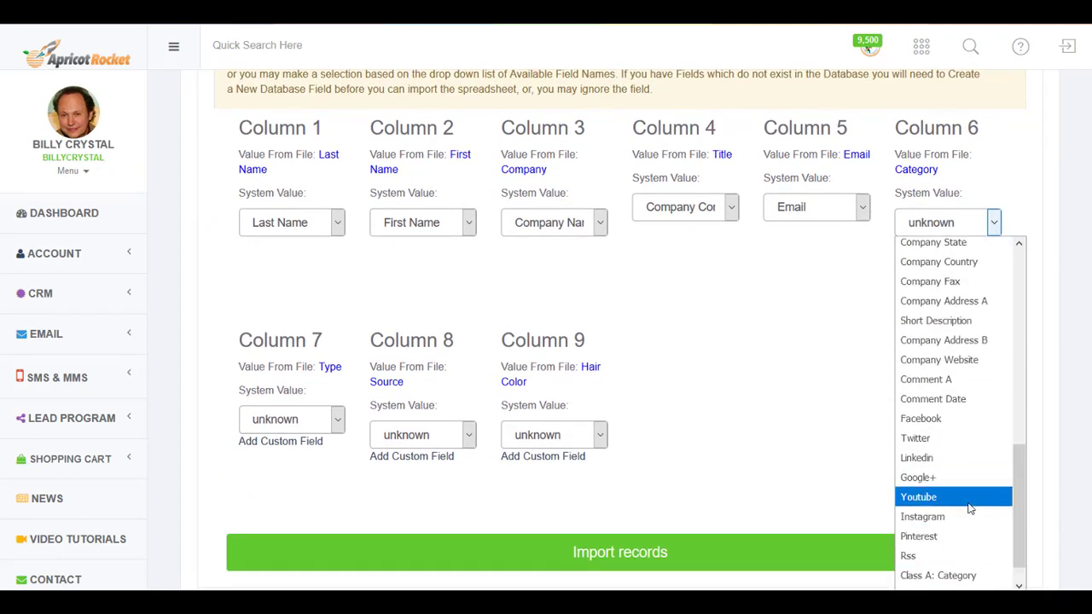
scroll(970, 509, down, 1)
click(930, 548)
click(307, 416)
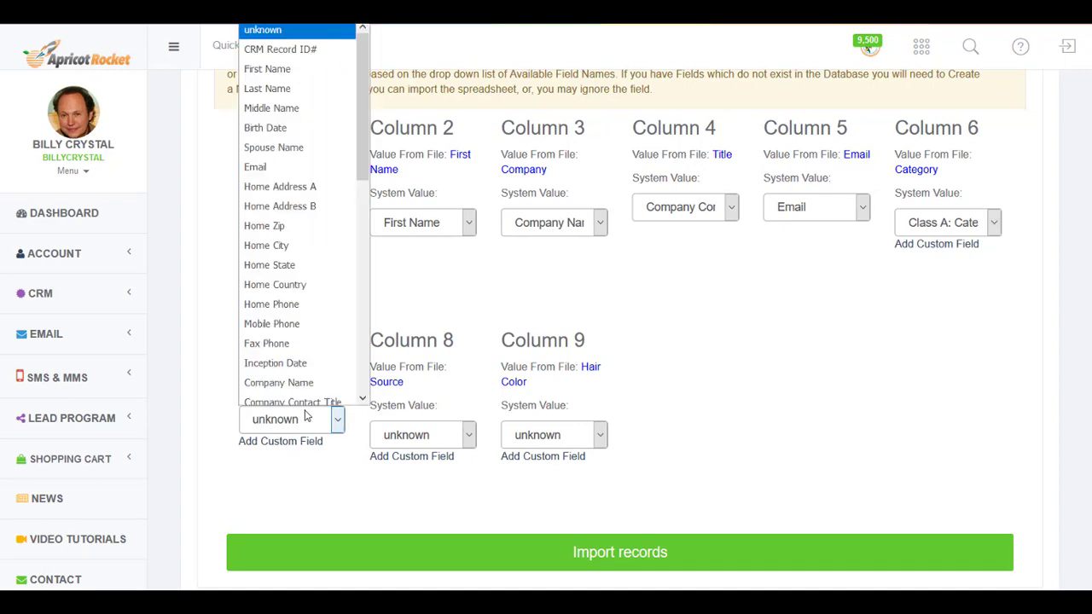
scroll(300, 382, down, 5)
click(294, 376)
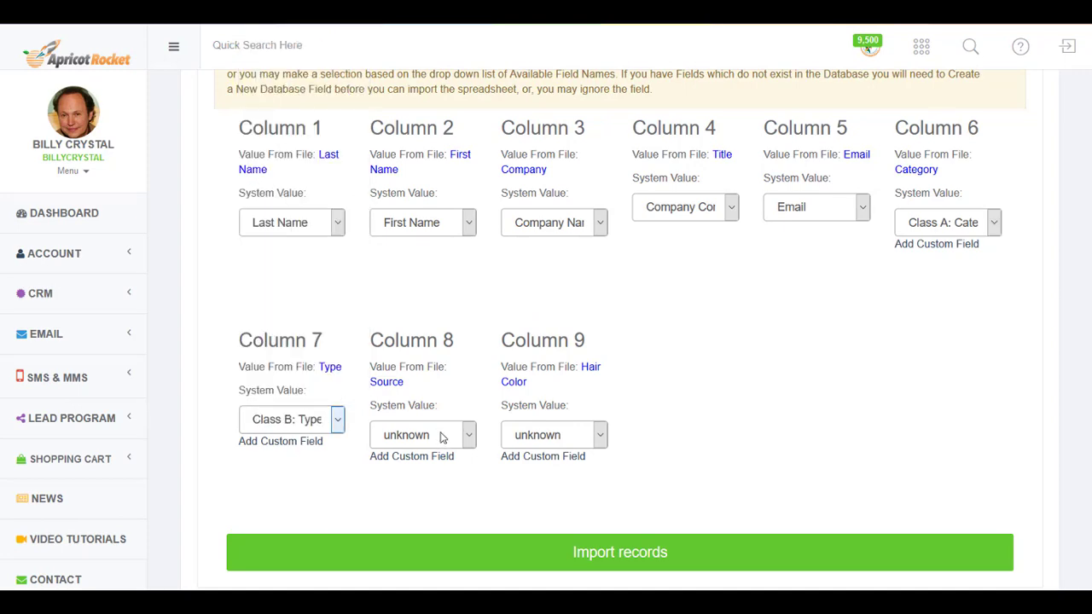
click(441, 435)
scroll(438, 376, down, 5)
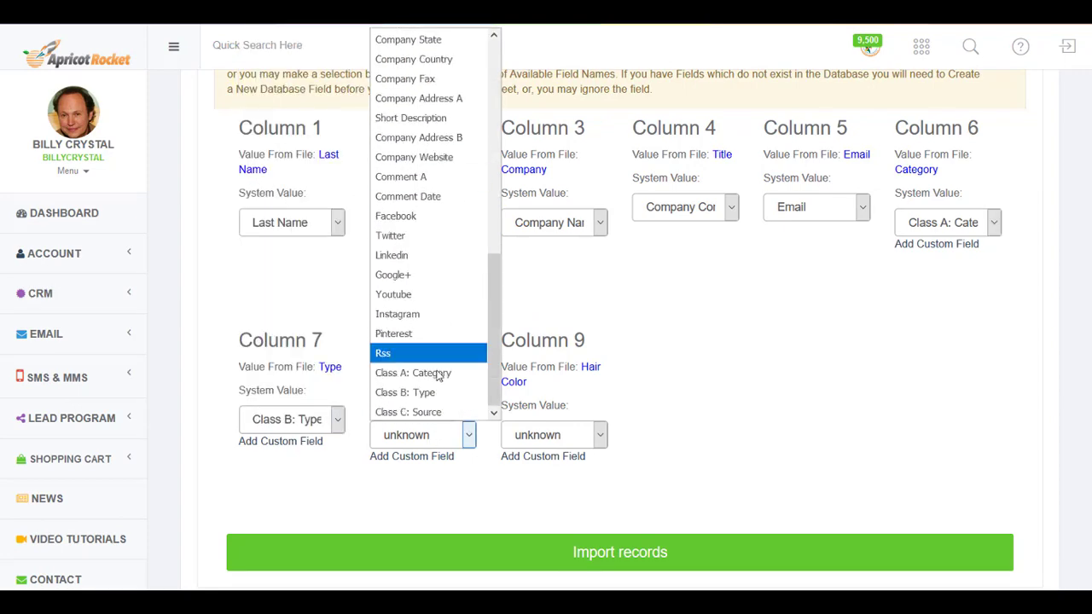
click(428, 412)
Add an active custom text field labelled Hair Color for column 9, keeping it shown in search criteria.
click(536, 438)
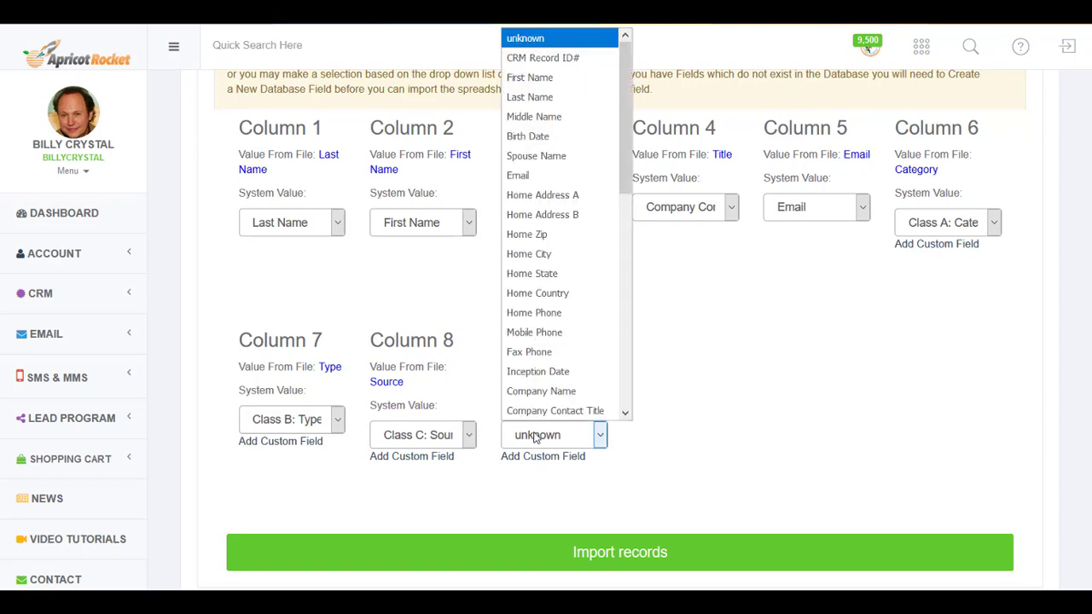
click(536, 437)
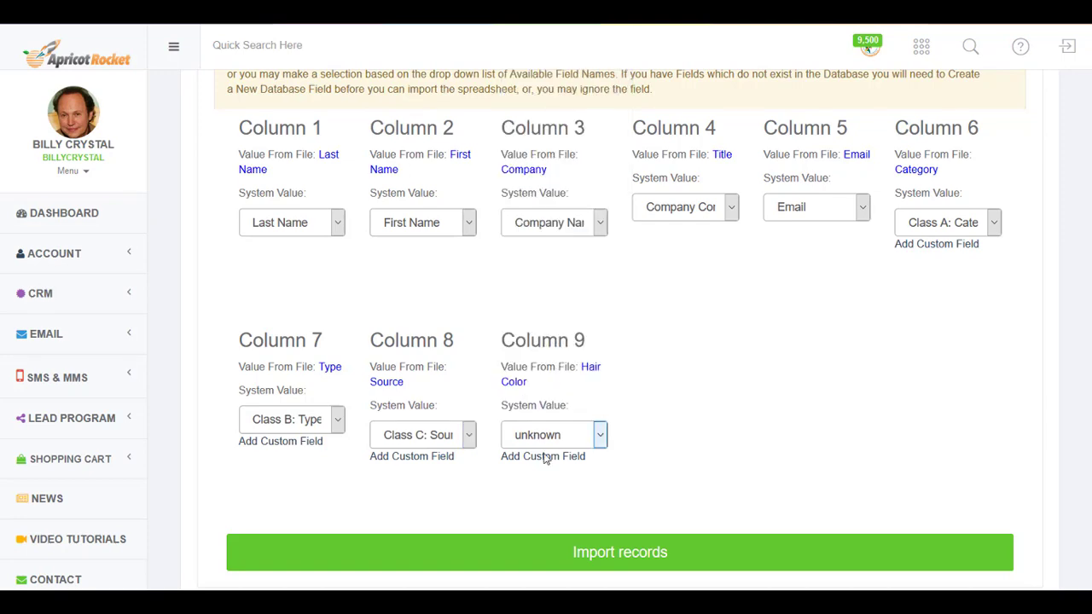
click(542, 458)
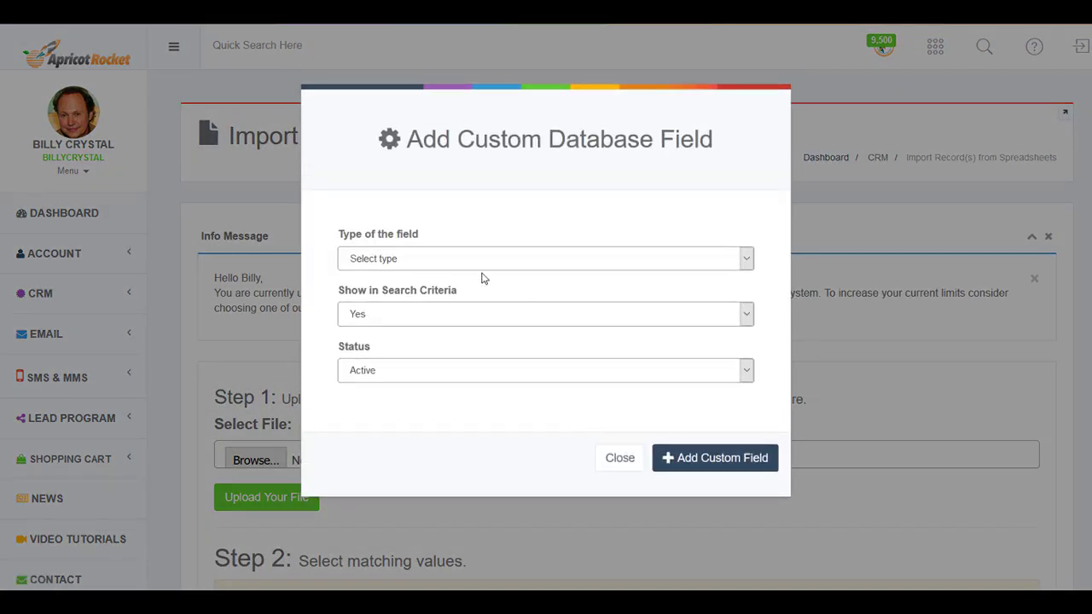
click(393, 261)
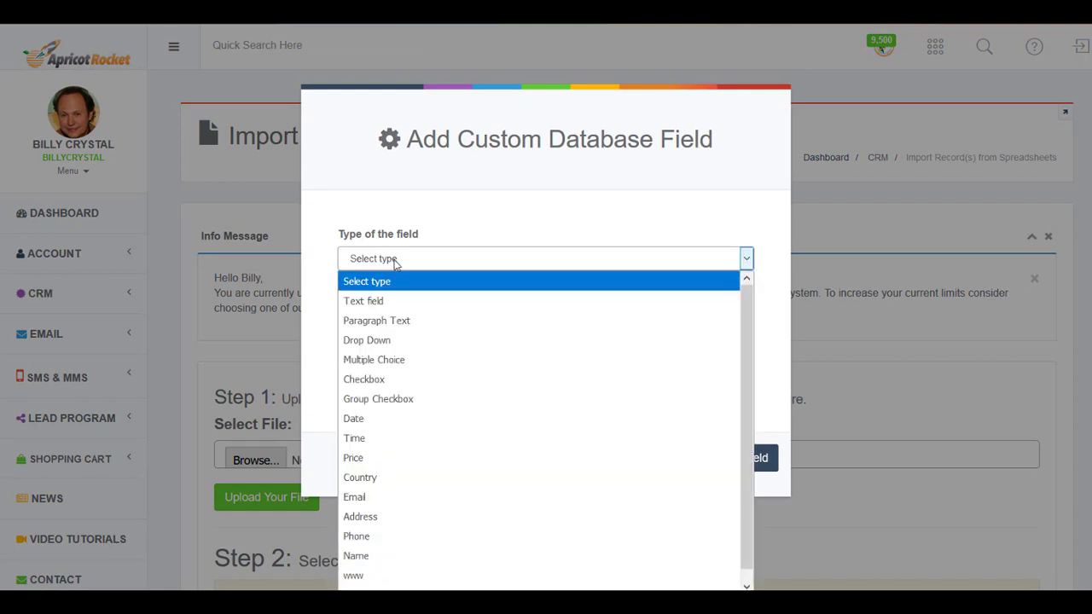
click(391, 301)
click(406, 310)
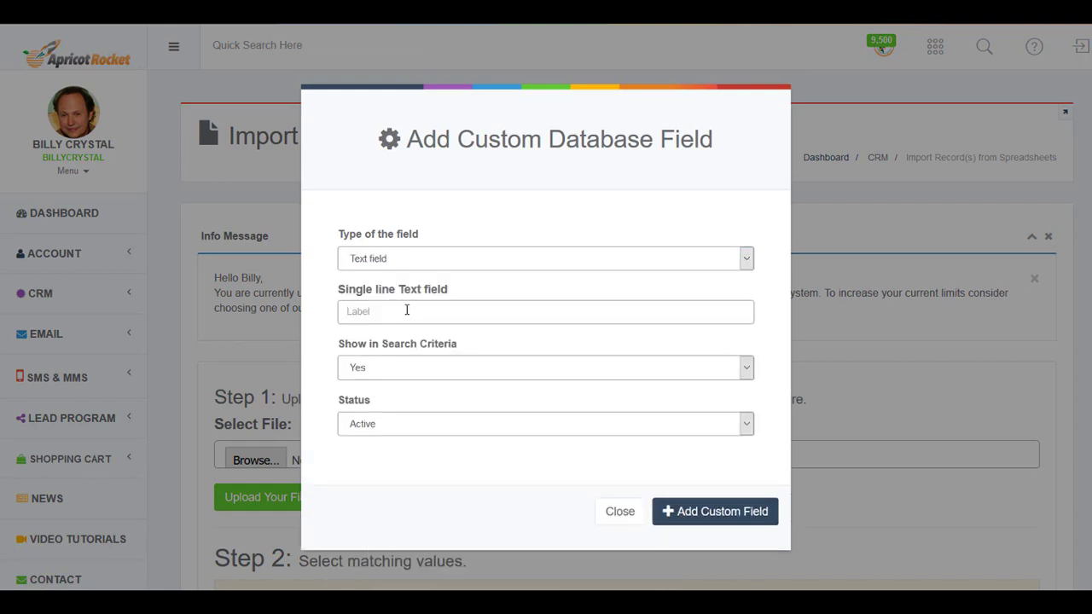
text(Hair Color)
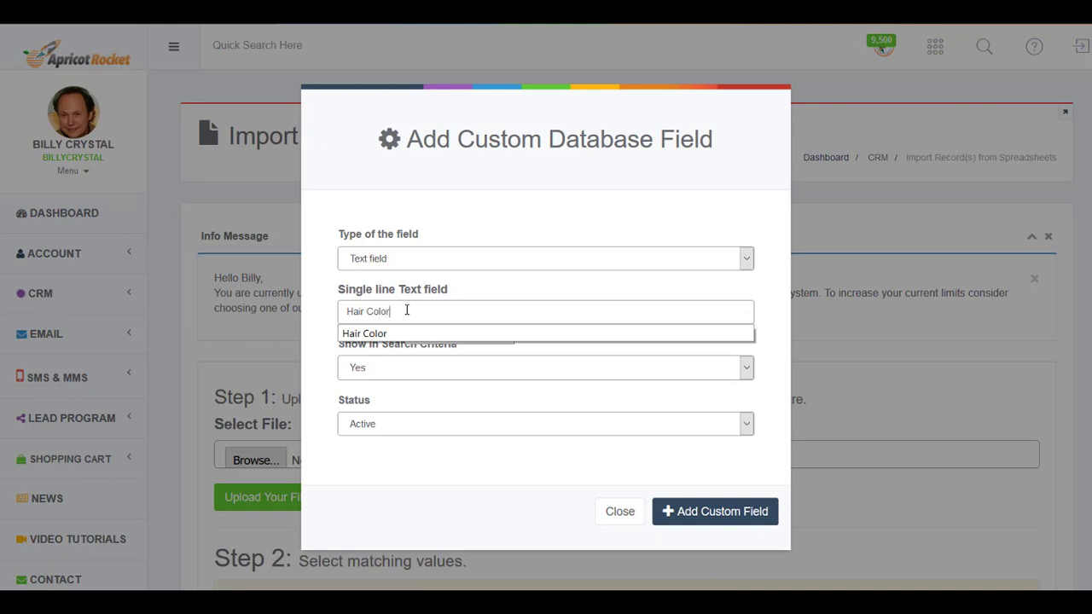
click(358, 186)
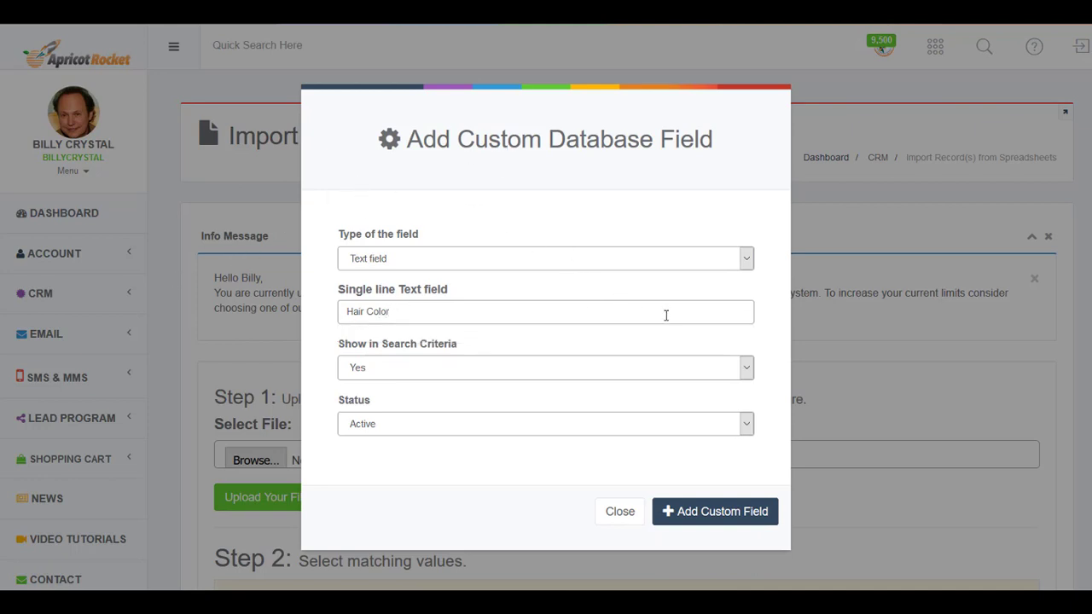
click(712, 516)
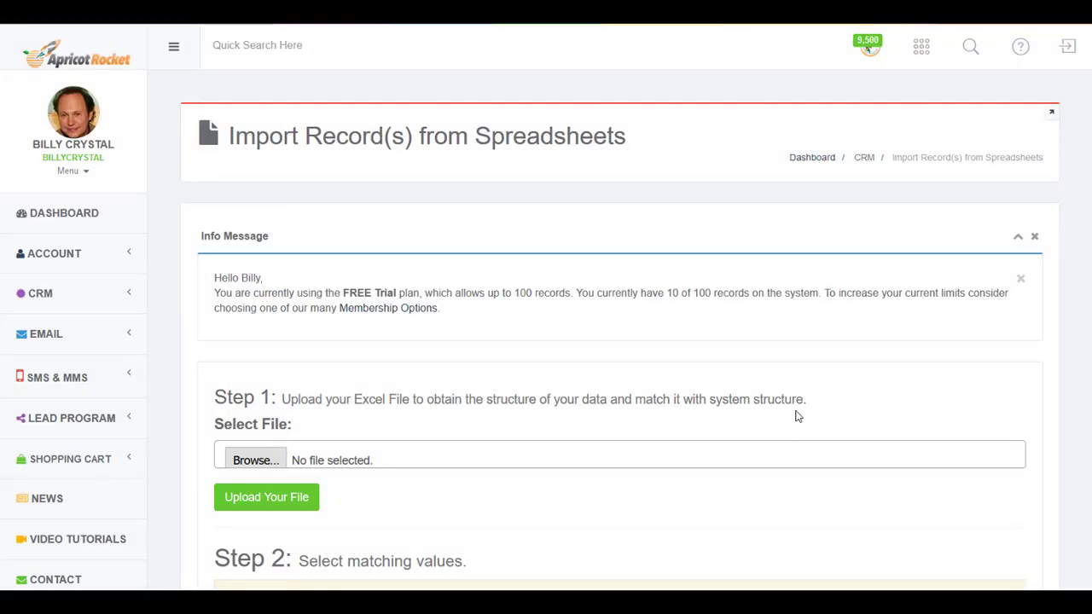
Check that column 9 is matched to the Hair Color field and import the records.
scroll(796, 418, down, 6)
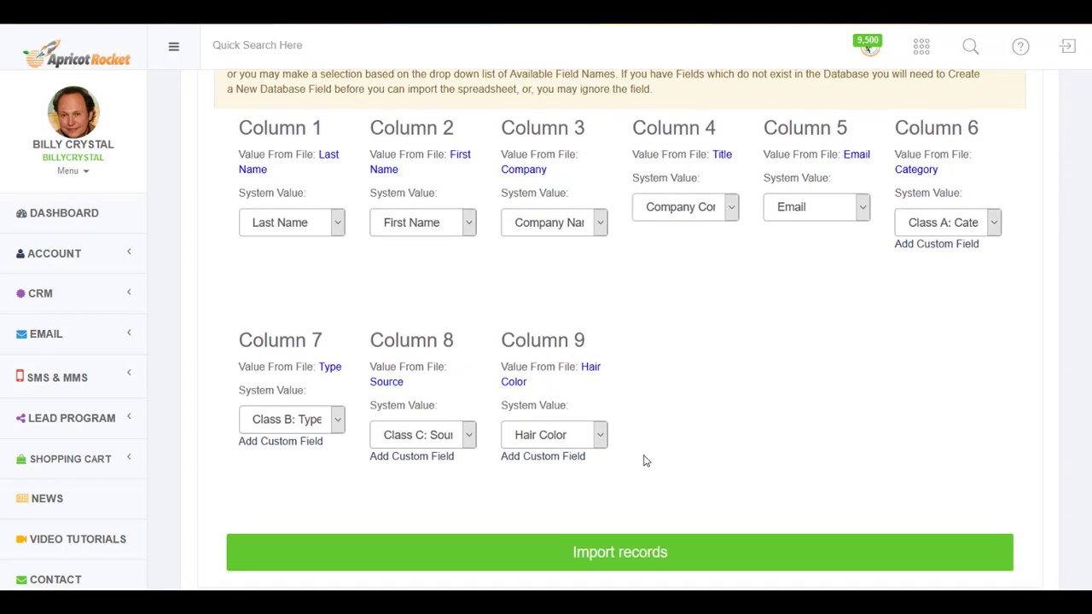
click(602, 436)
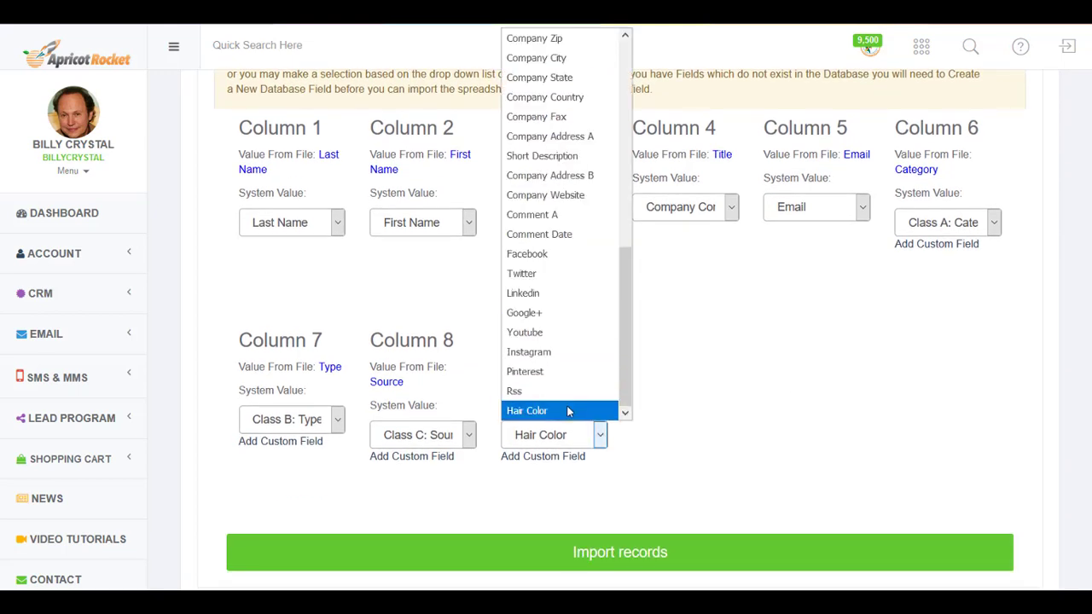
click(683, 413)
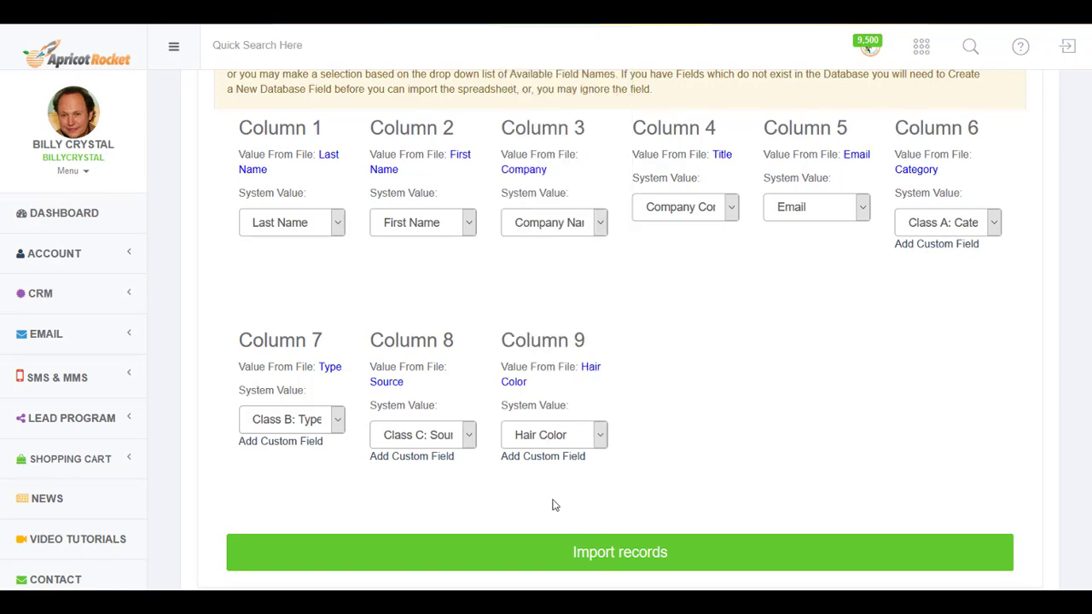
click(574, 555)
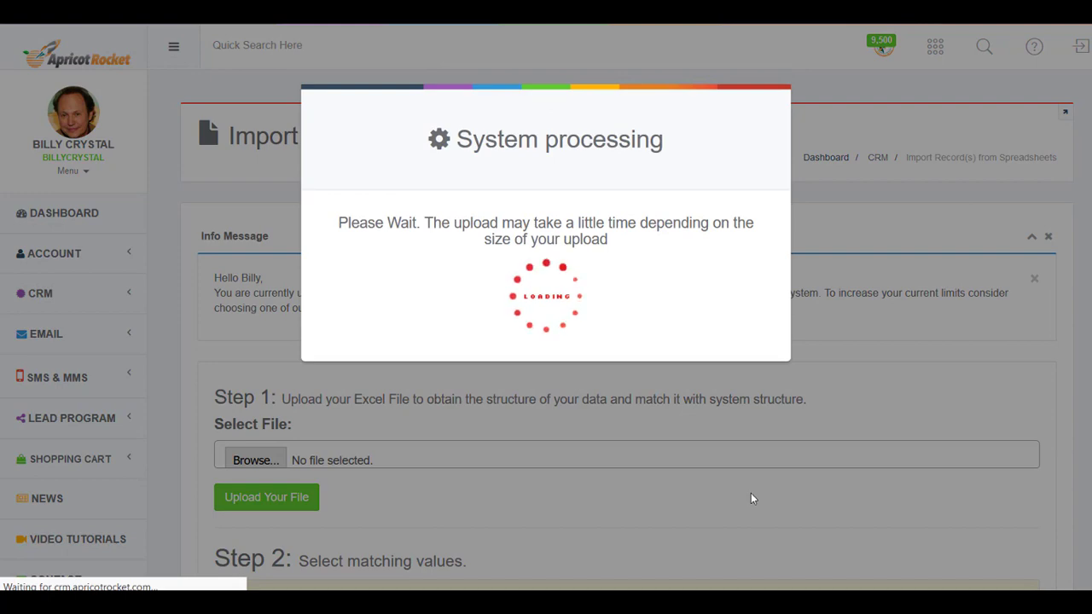
Review the import result message for the number of additional records uploaded.
scroll(762, 384, down, 5)
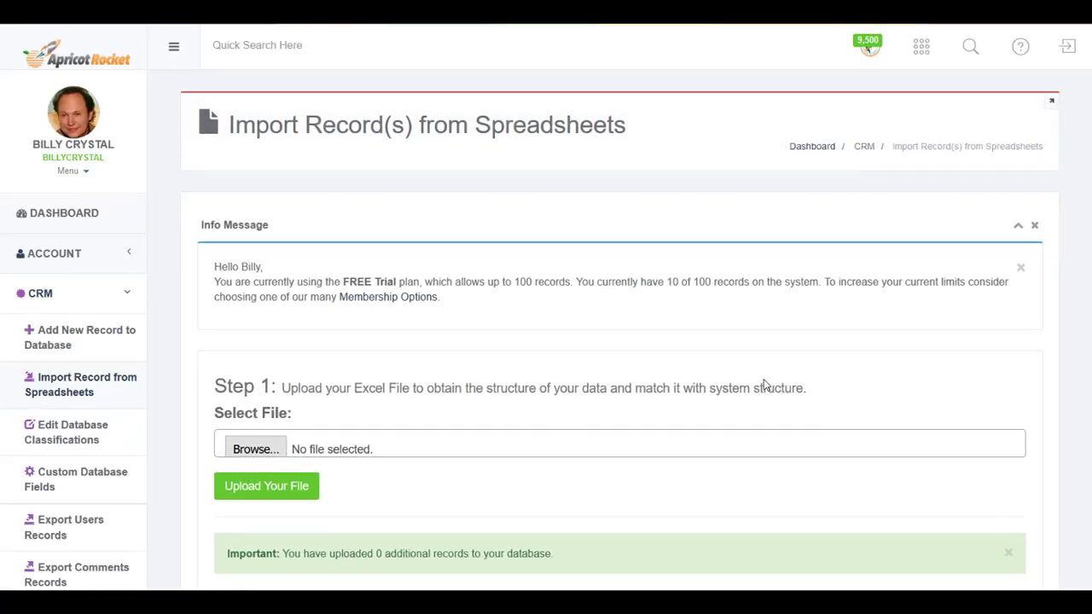
drag(421, 386, 374, 386)
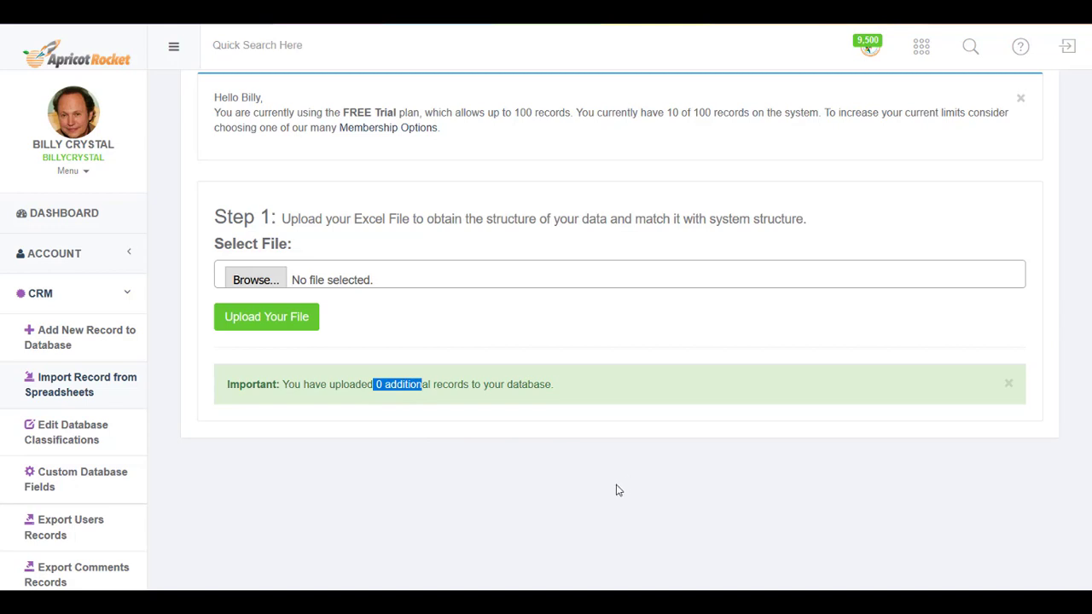
scroll(622, 383, up, 2)
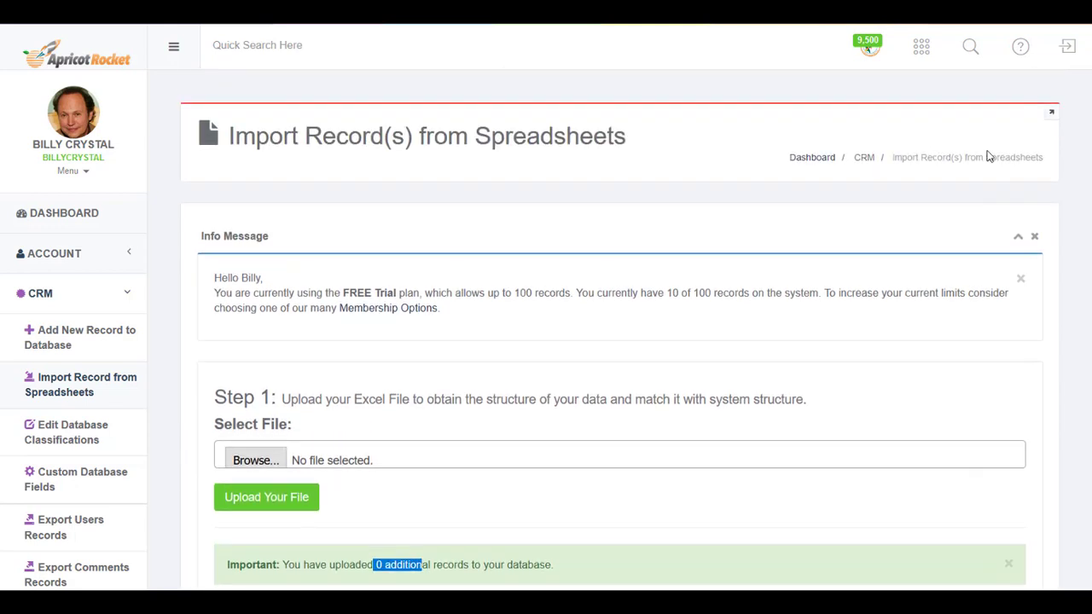
Open the Benefits R Us record from the record search and examine its classes and custom Hair Color field.
click(973, 56)
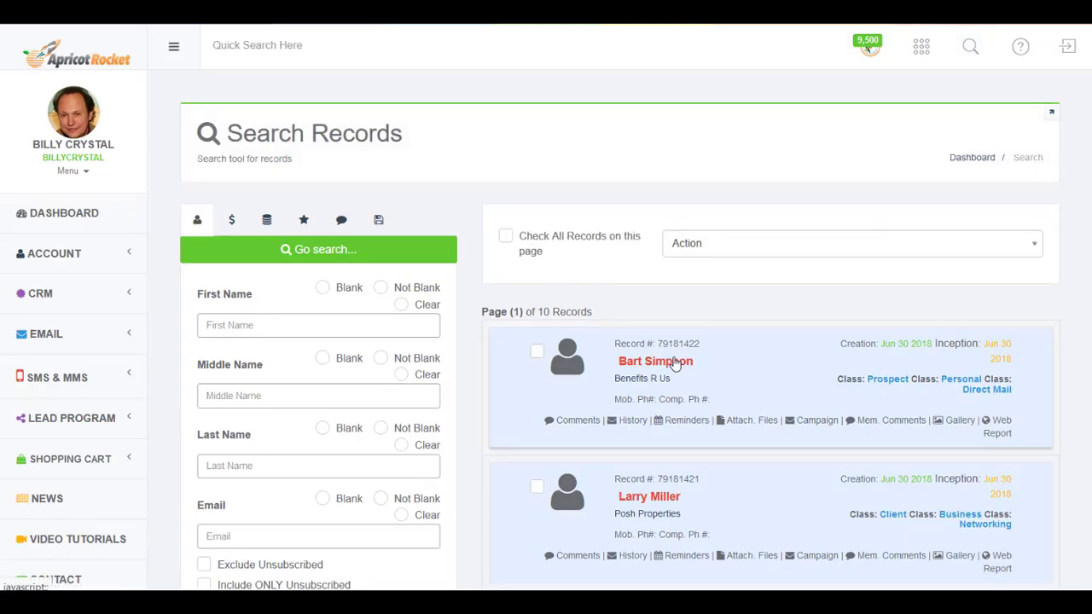
click(787, 363)
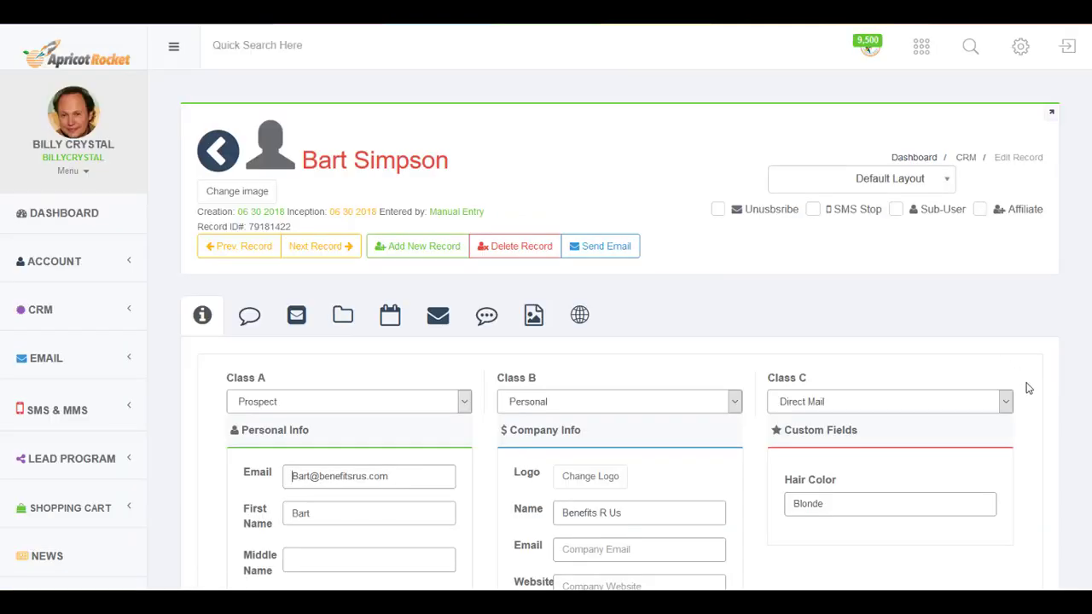
scroll(874, 353, down, 2)
drag(817, 199, 770, 200)
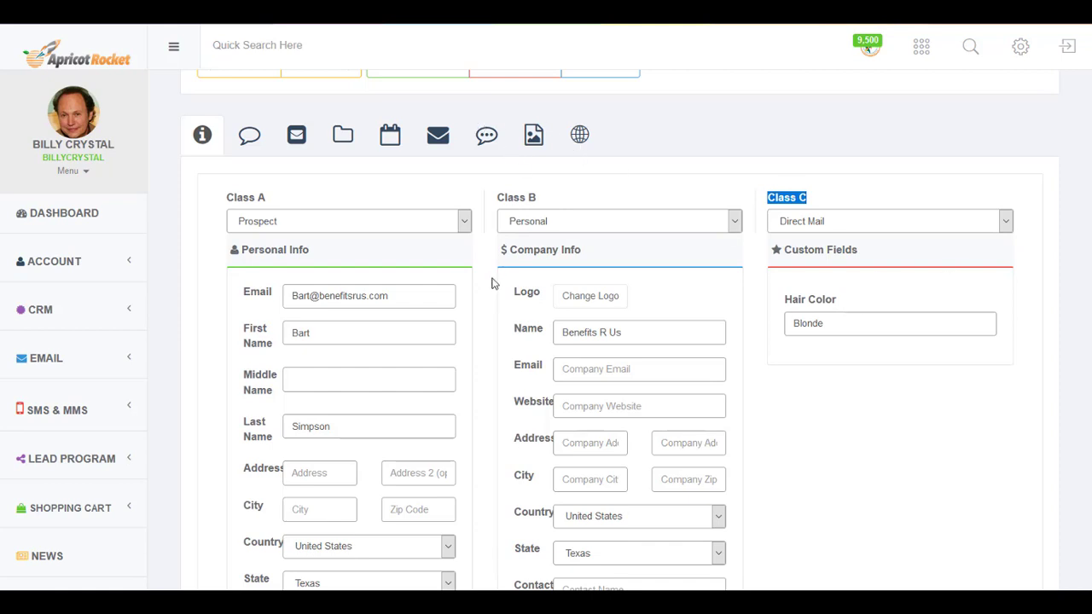
Open the NetOffer National Speaker Registry record from the record search and examine its classes, Hair Color and Contact Title fields.
scroll(964, 134, up, 3)
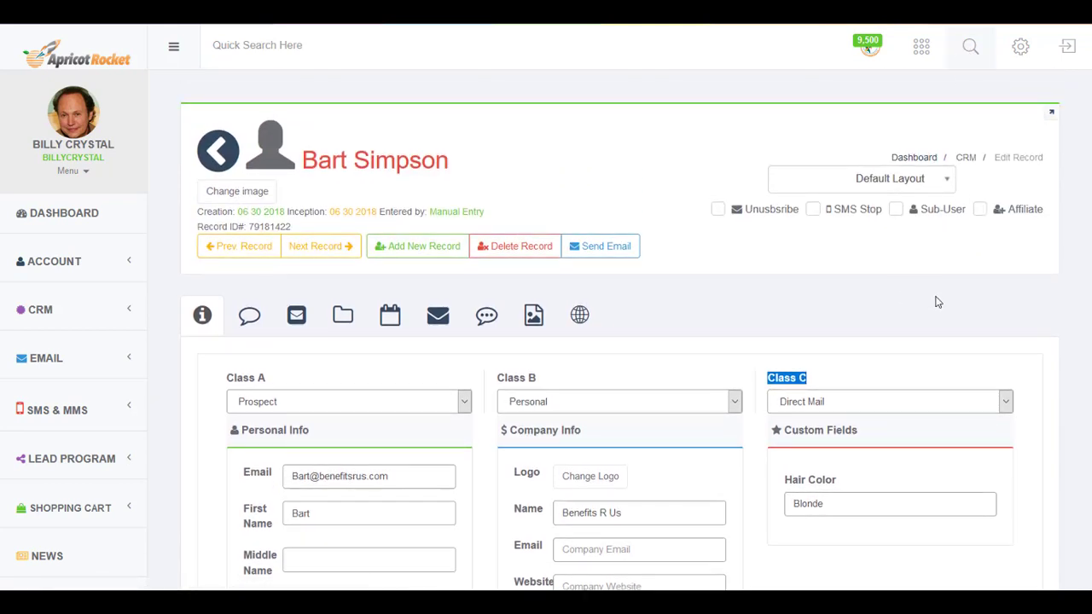
click(967, 51)
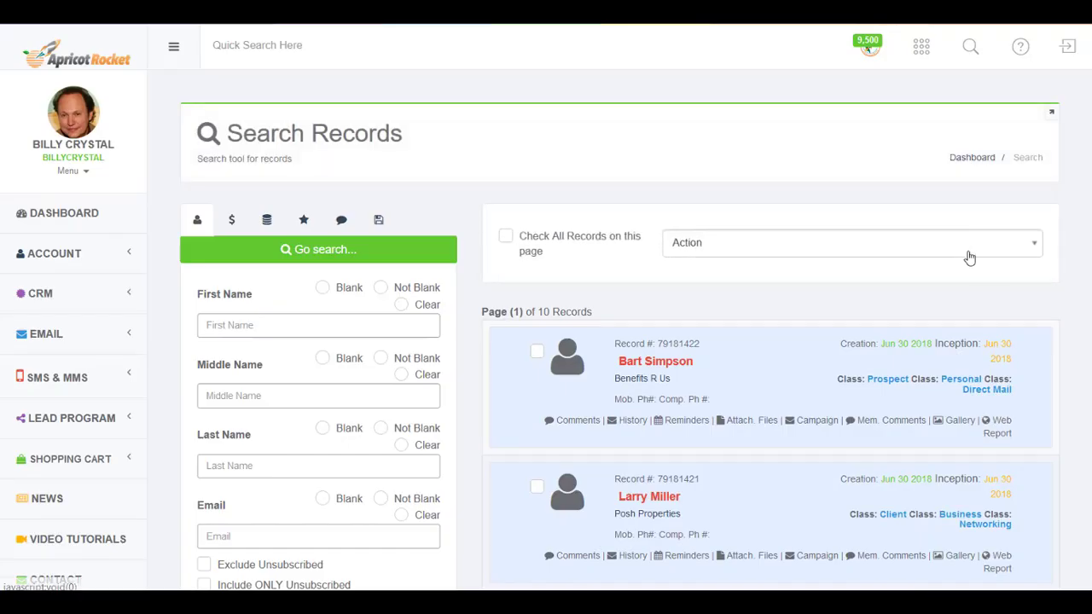
scroll(968, 256, down, 6)
scroll(968, 275, down, 5)
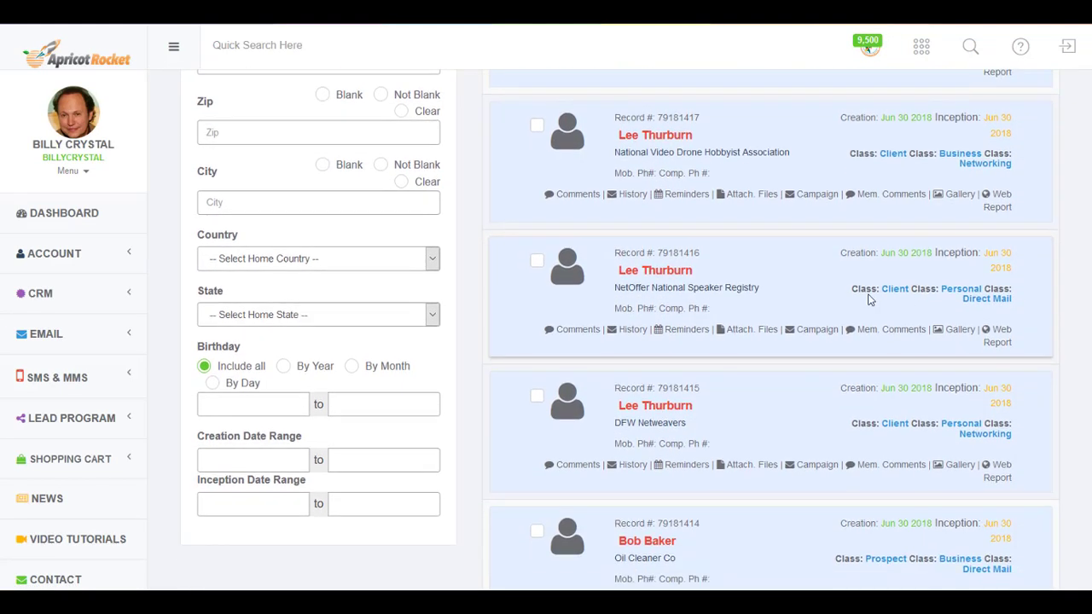
click(661, 272)
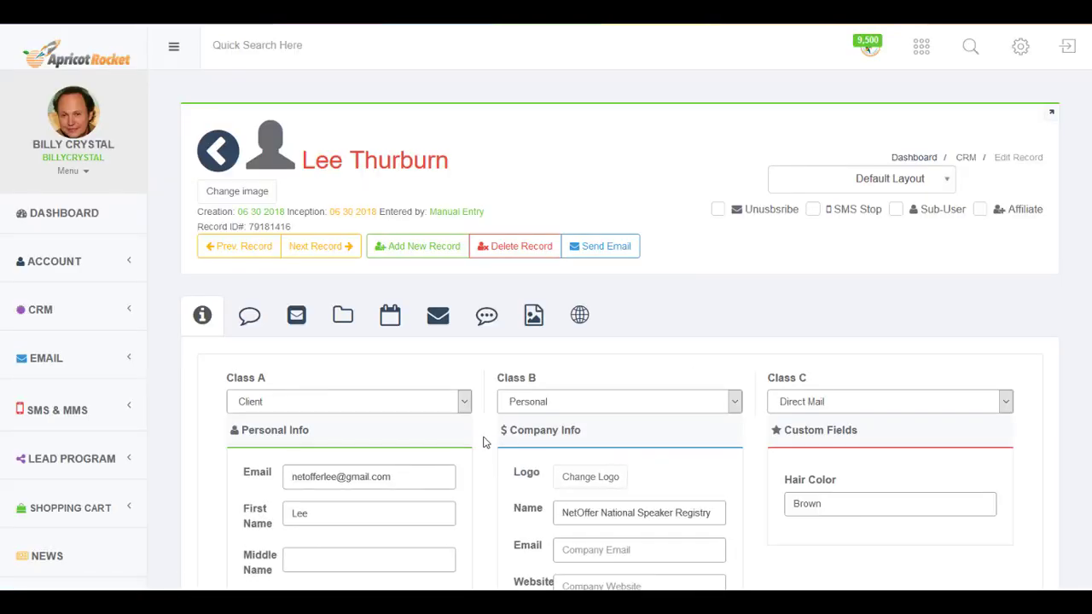
scroll(484, 443, down, 2)
scroll(484, 450, down, 2)
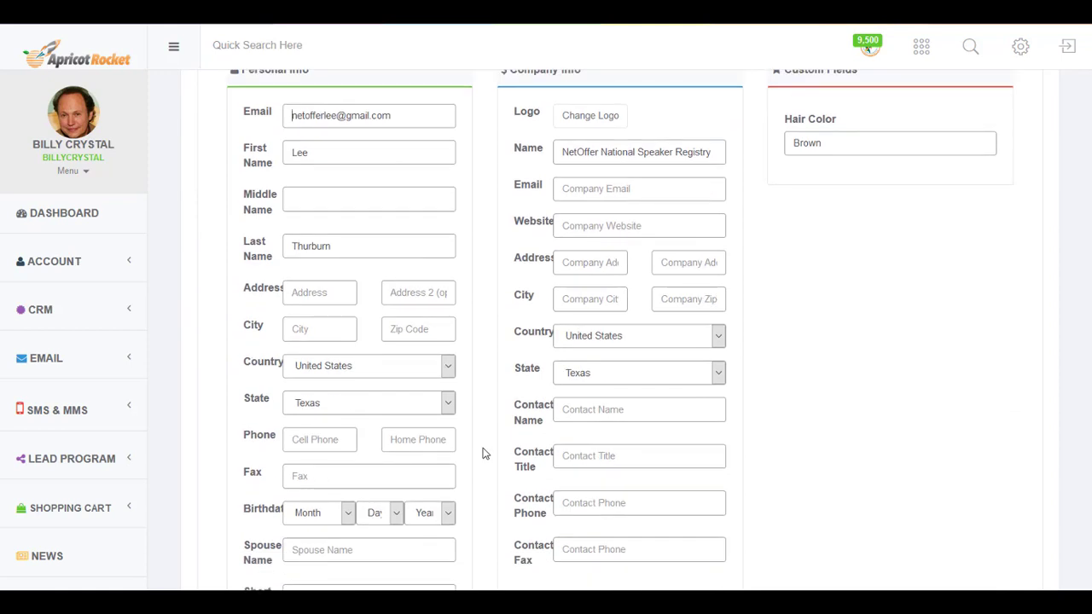
scroll(483, 453, down, 1)
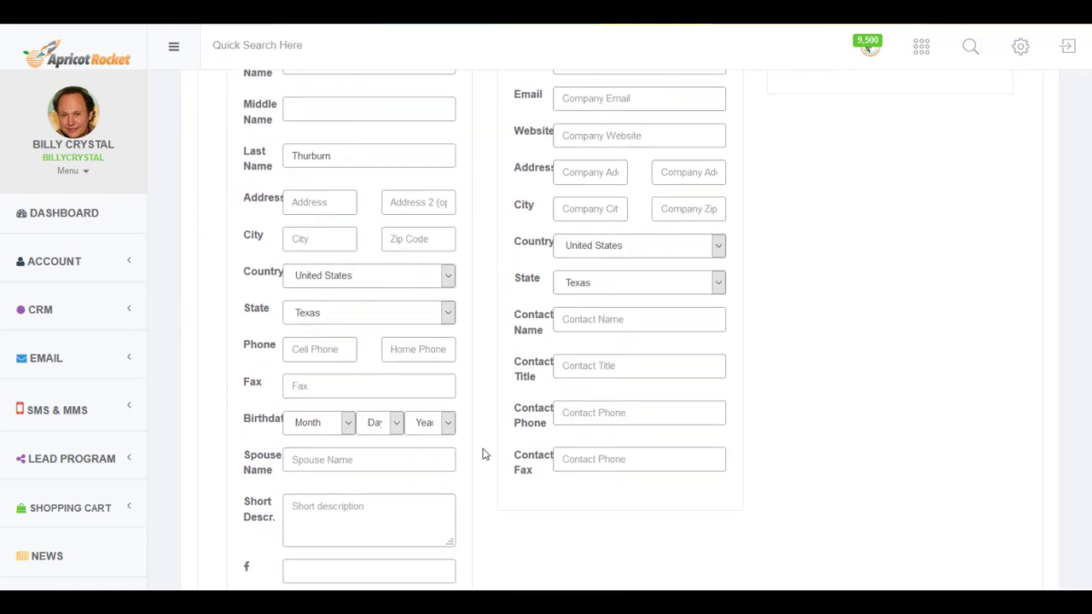
triple_click(529, 377)
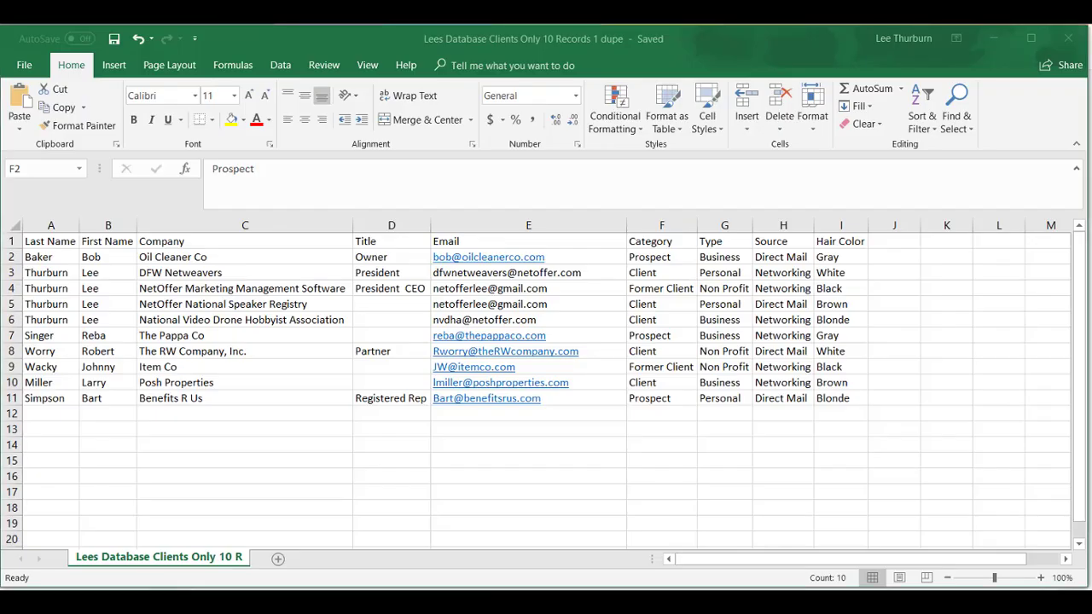
Switch to Excel and compare the Email and Title cells of the two NetOffer rows, rows 4 and 5.
key(ctrl+shift+Down)
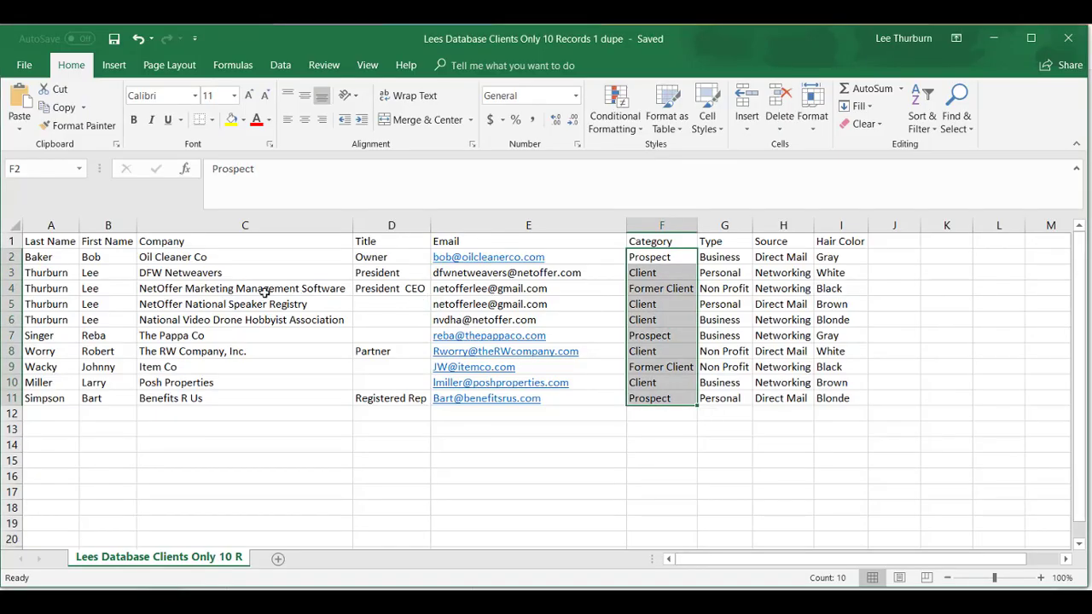
click(468, 288)
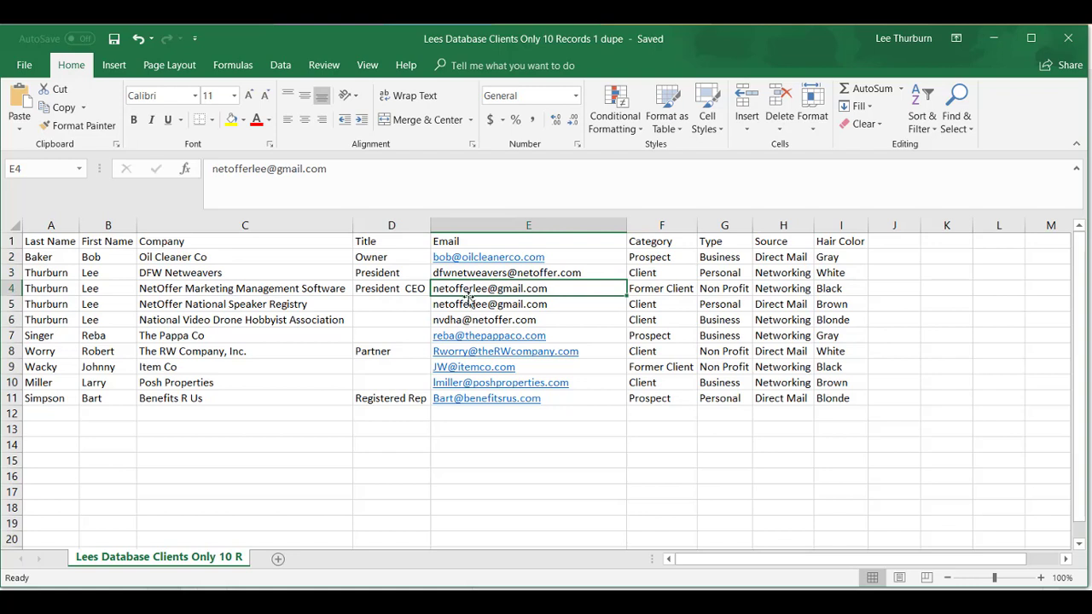
click(390, 288)
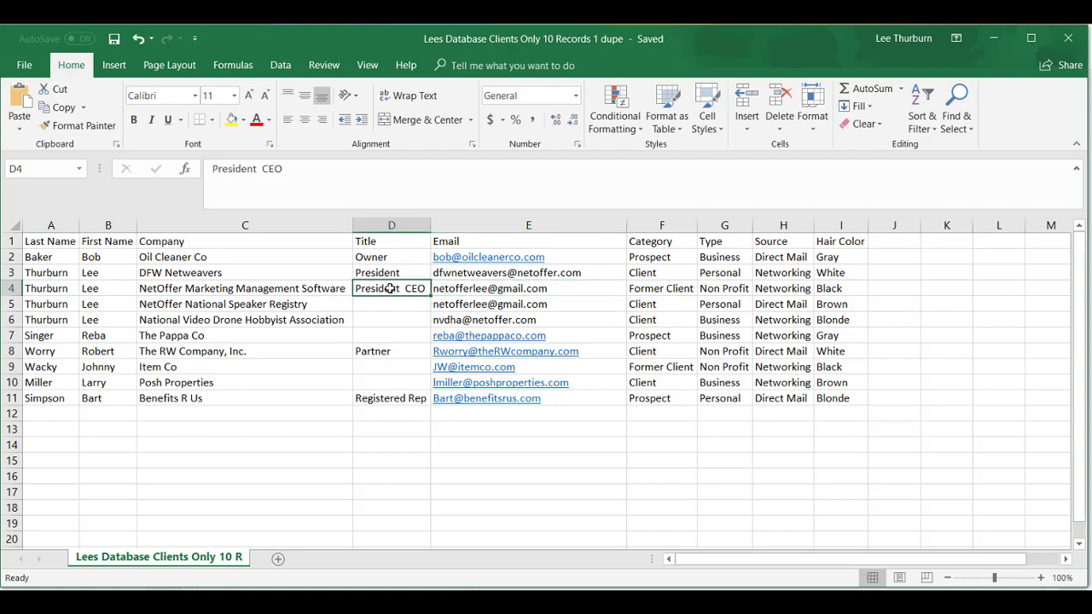
click(488, 303)
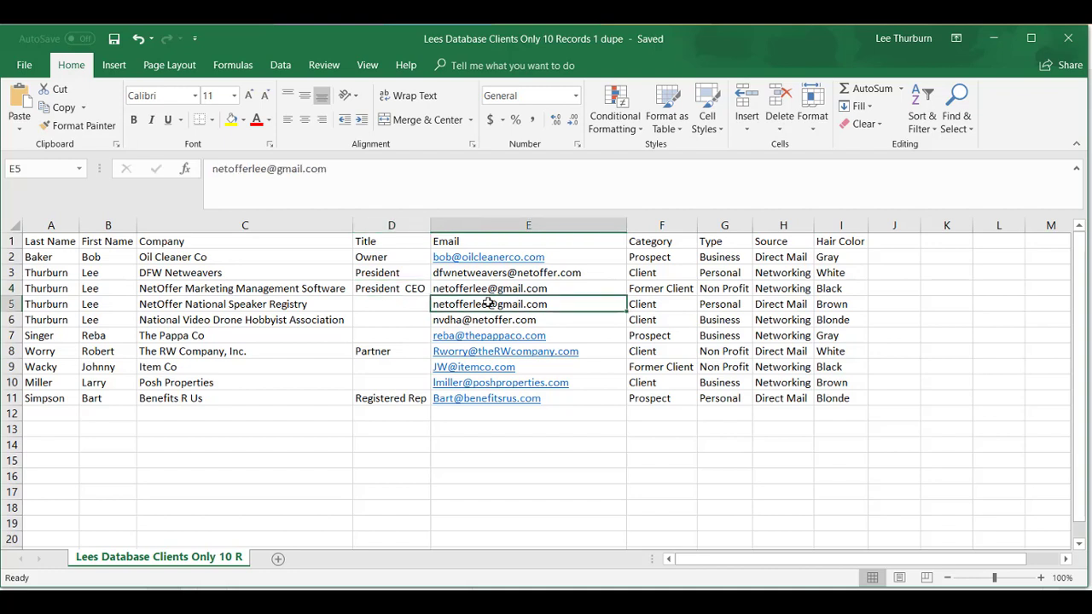
click(392, 303)
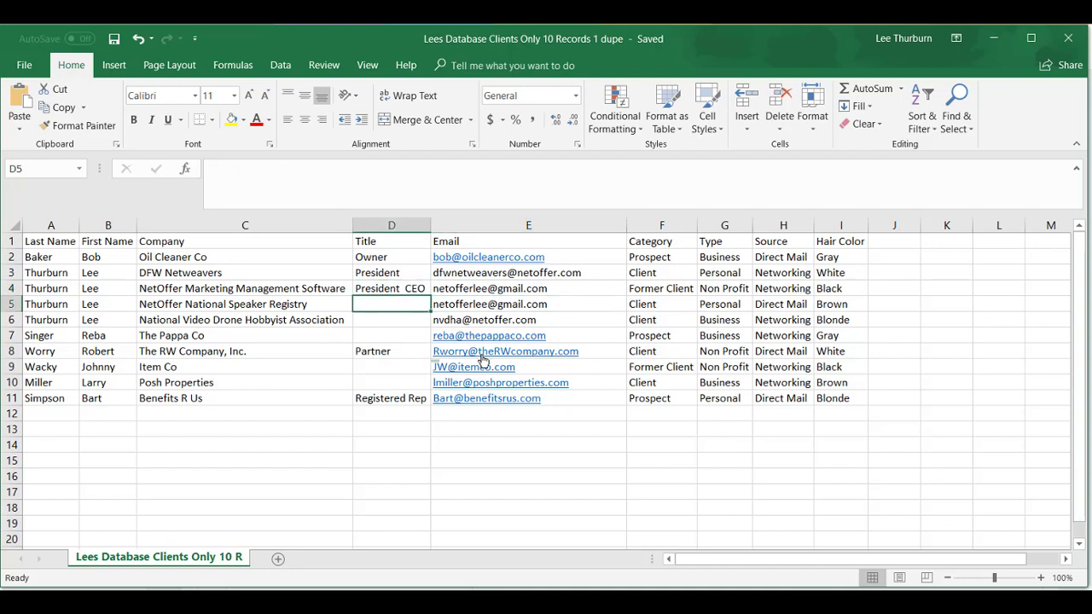
click(391, 288)
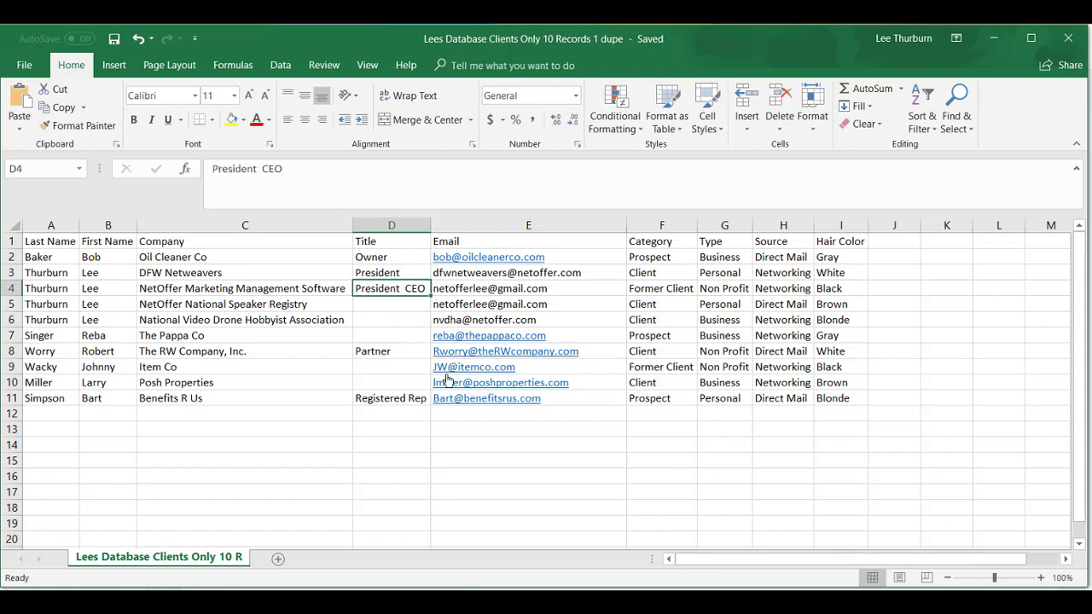
click(401, 307)
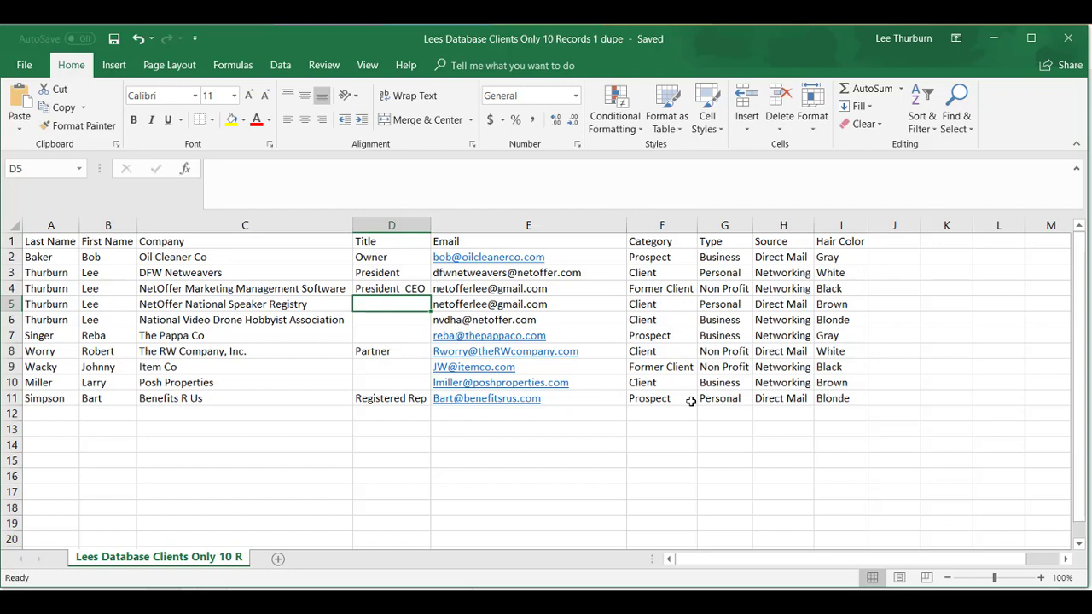
Locate The RW Company, Inc. in the sheet and examine its CRM record's Contact Title and the comma in the company name.
click(242, 352)
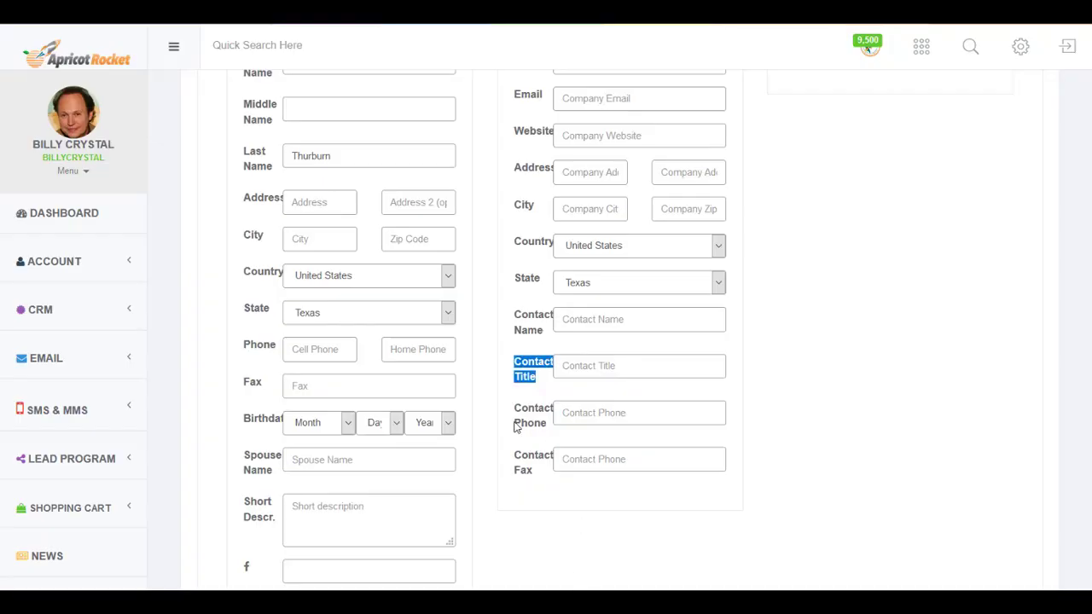
scroll(517, 401, up, 1)
scroll(512, 389, up, 3)
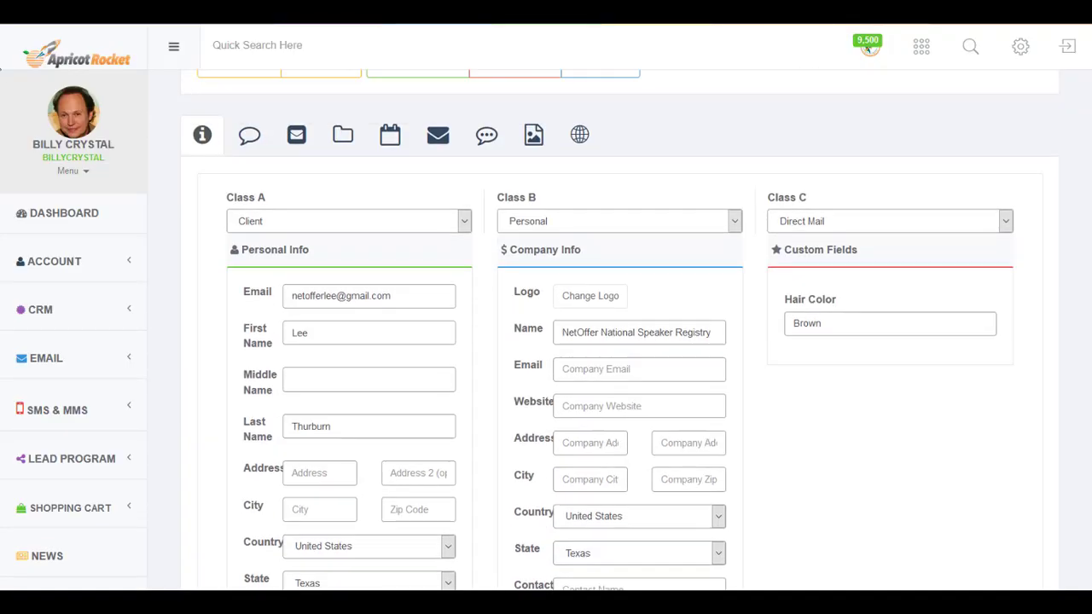
click(968, 47)
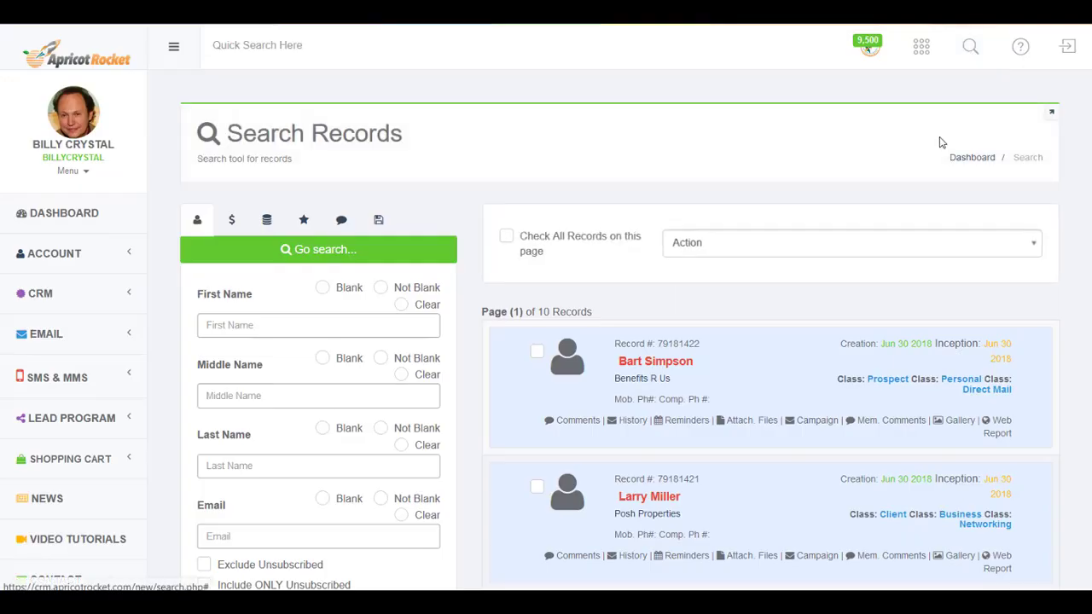
scroll(865, 281, down, 5)
scroll(844, 336, down, 1)
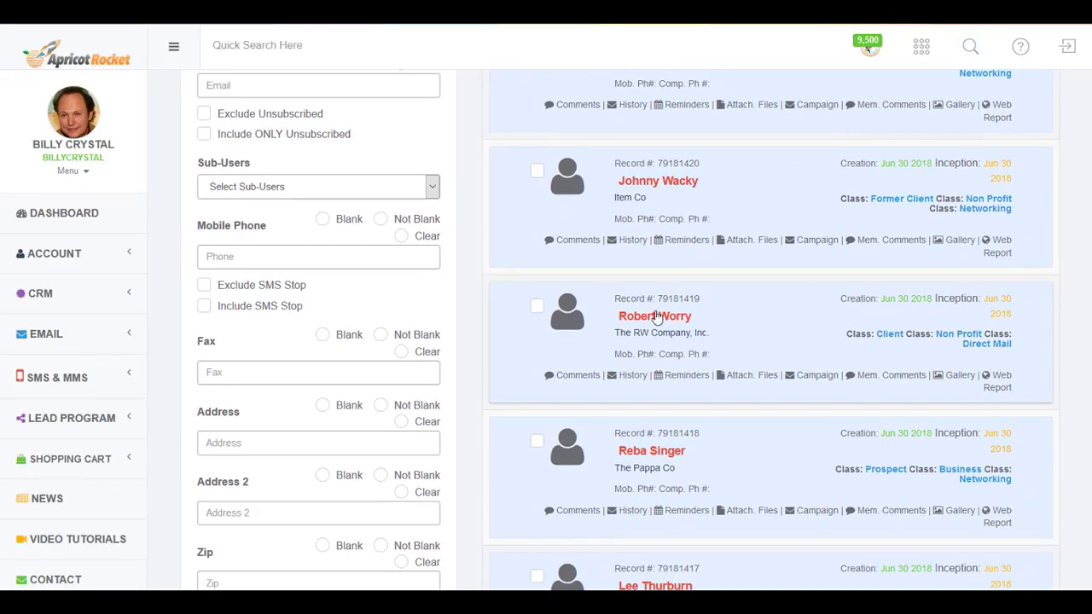
click(658, 318)
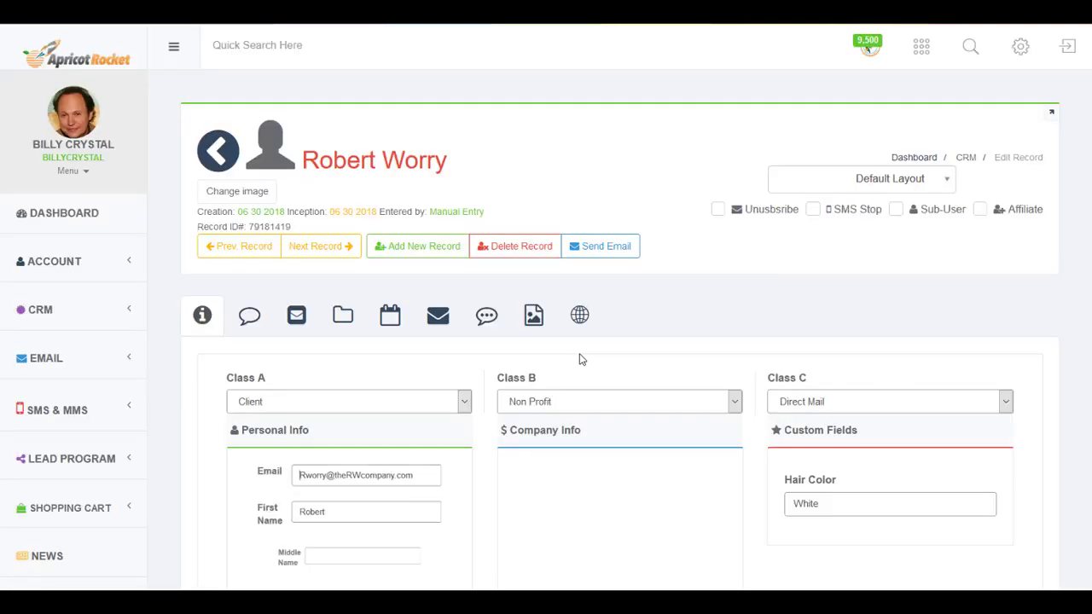
scroll(584, 388, down, 5)
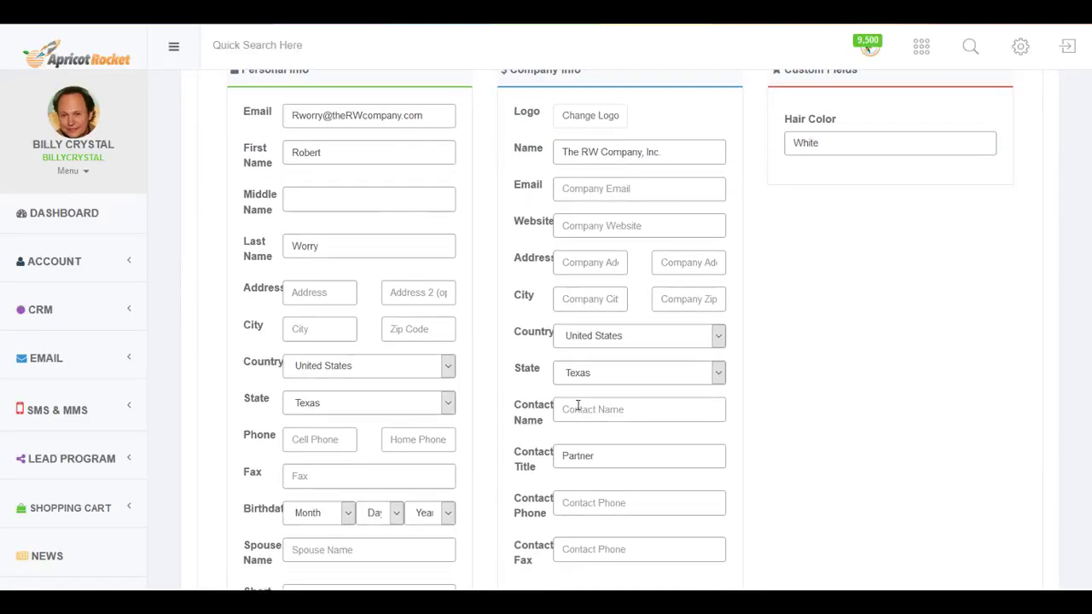
click(644, 152)
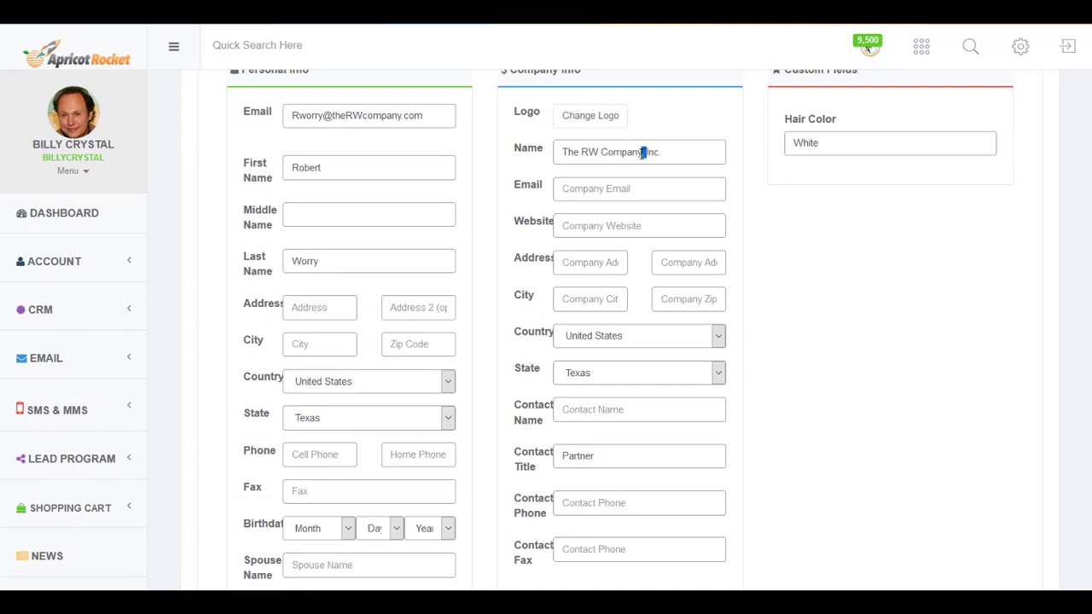
text(,)
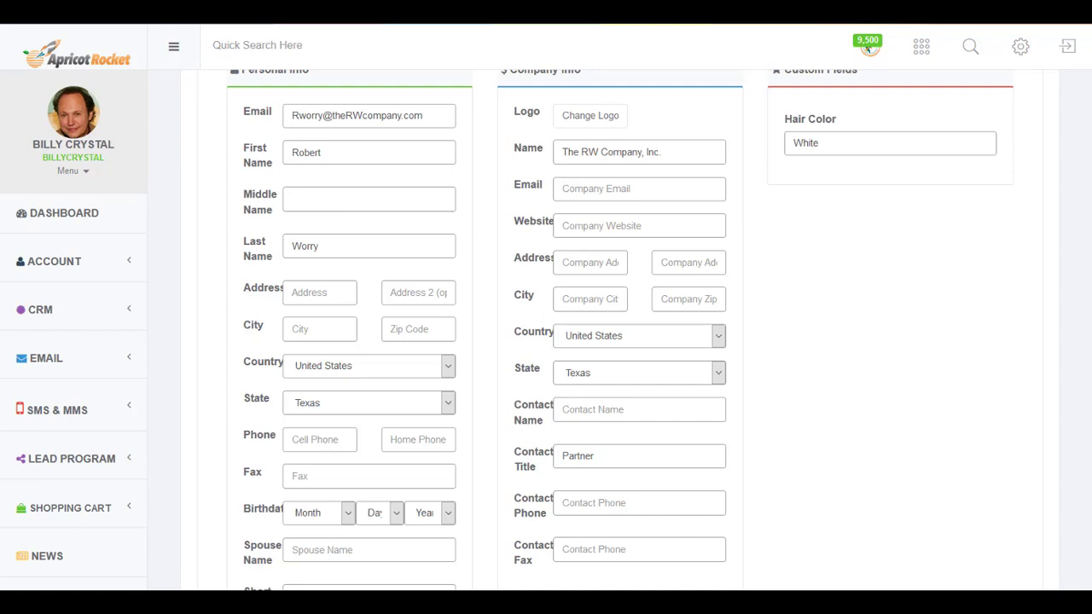
Switch to Excel, save the client list workbook and check that its save format is CSV (Comma delimited).
mouse_move(545, 609)
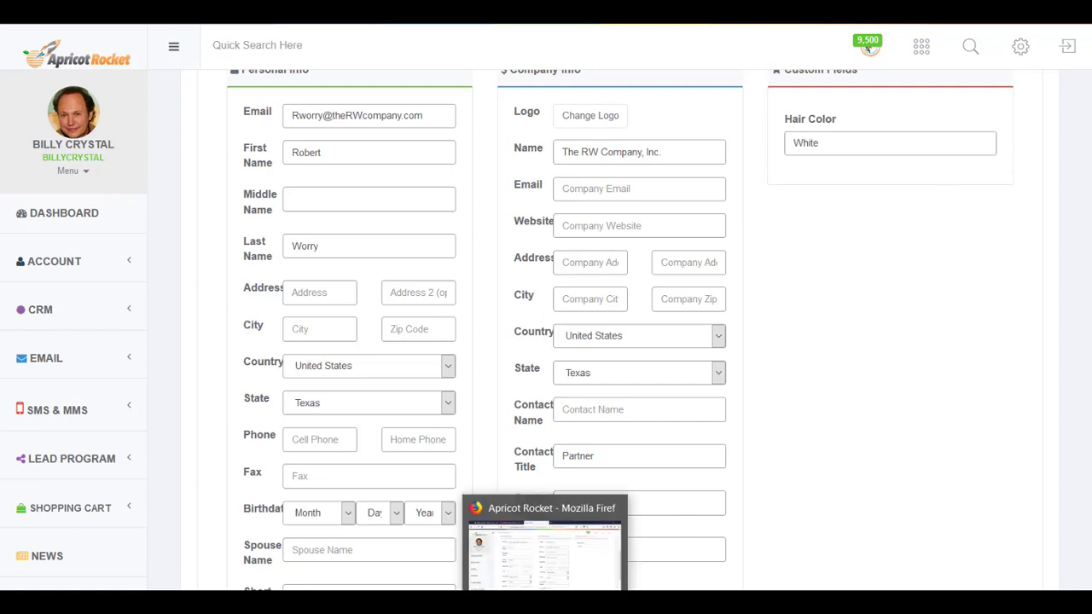
click(422, 607)
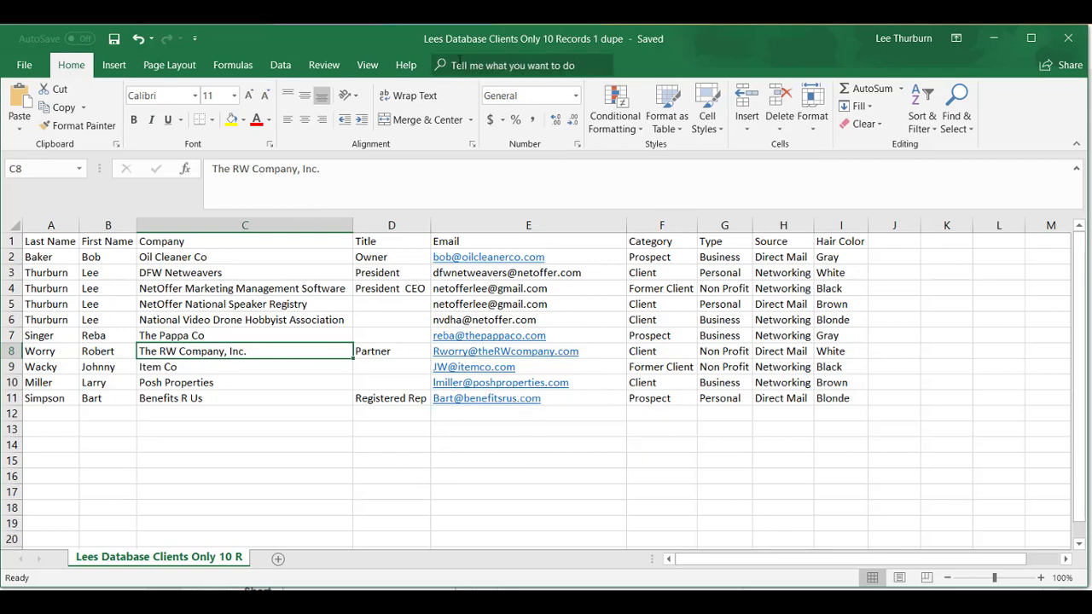
click(24, 64)
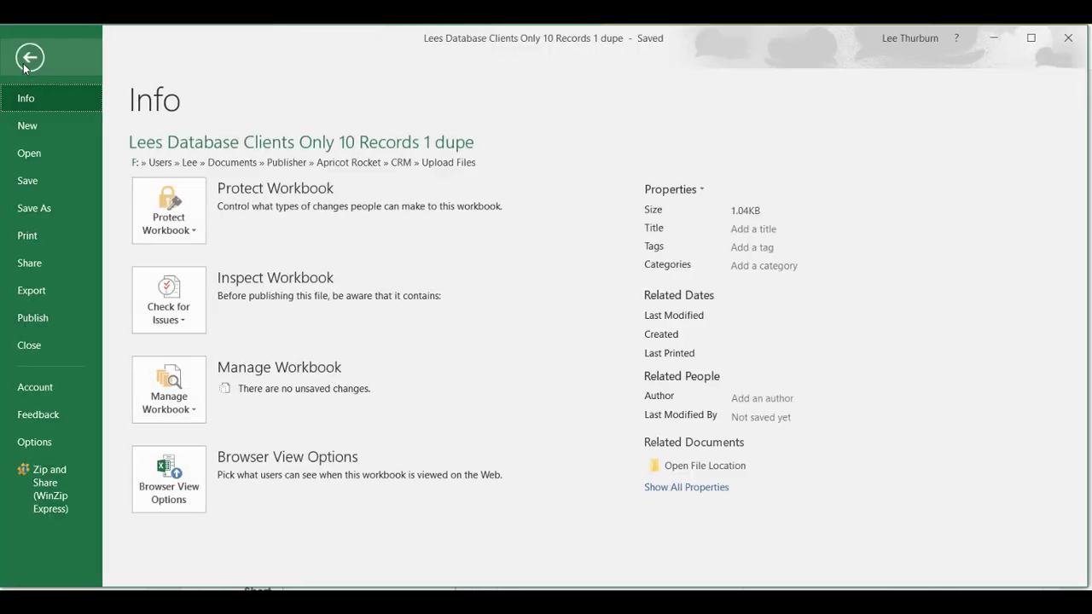
click(39, 183)
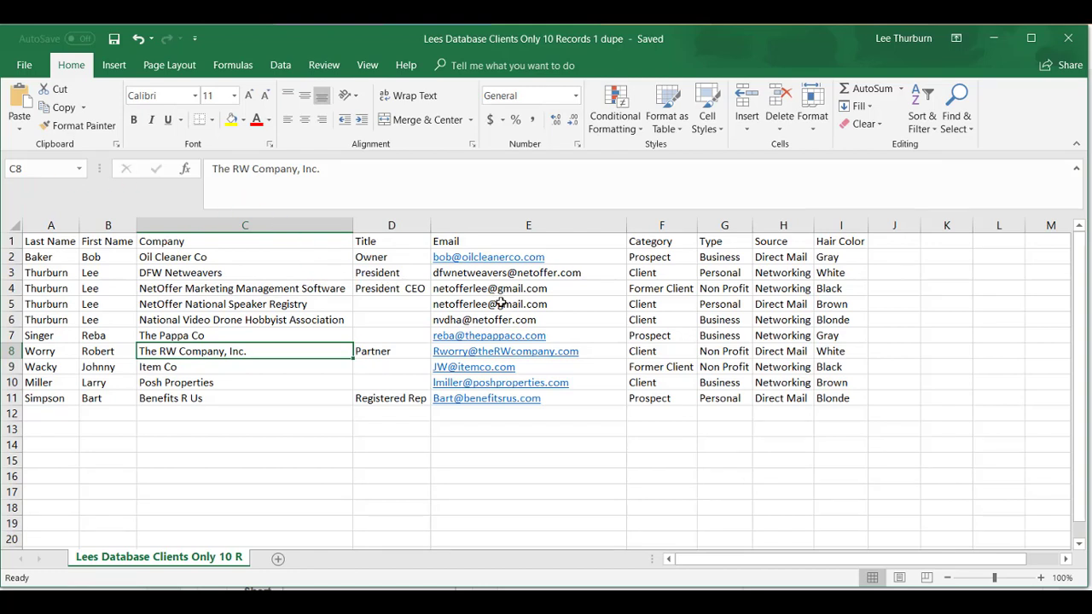
click(25, 67)
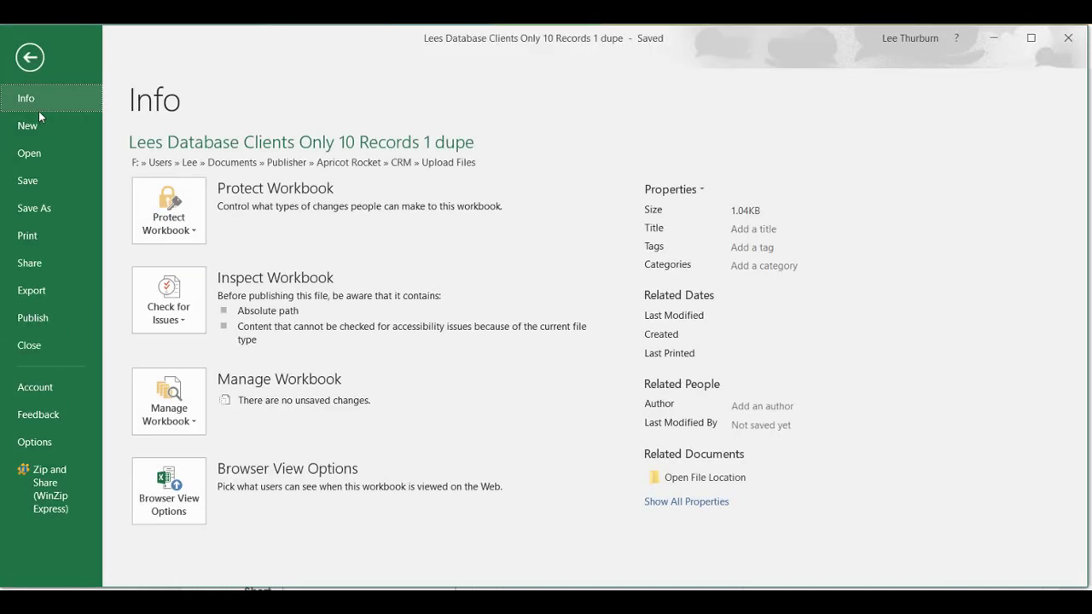
click(41, 207)
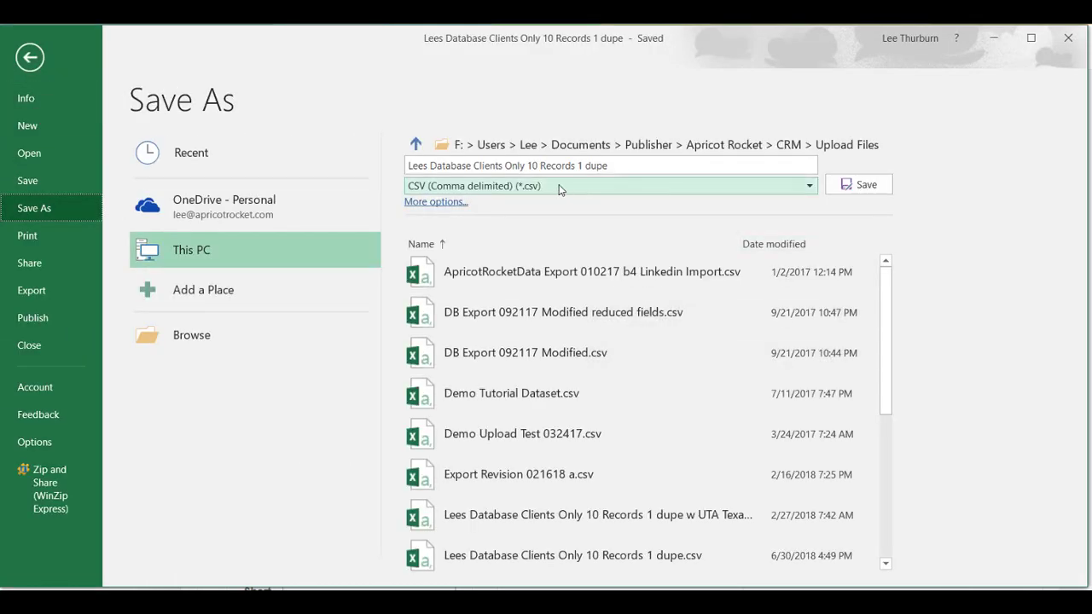
Close and reopen Lees Database Clients Only 10 Records 1 dupe, and autofit the width of all columns.
click(1068, 38)
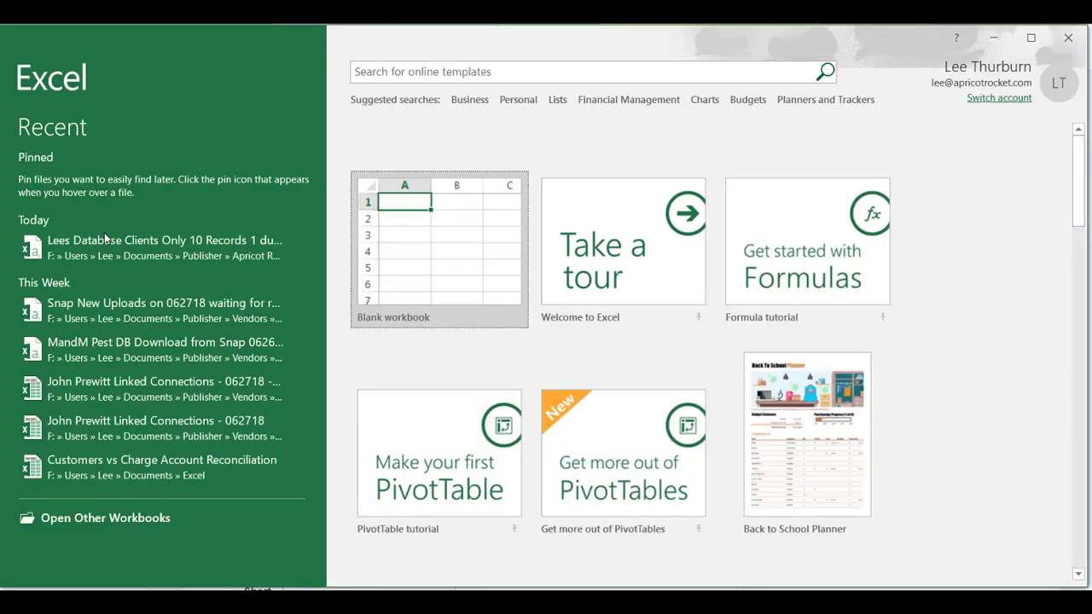
click(104, 241)
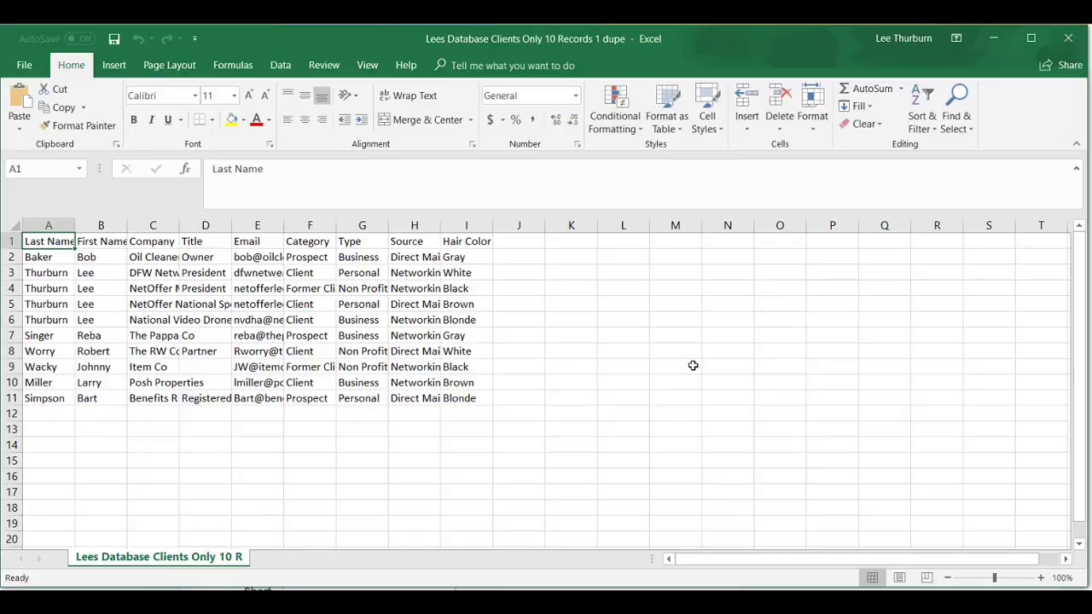
click(15, 225)
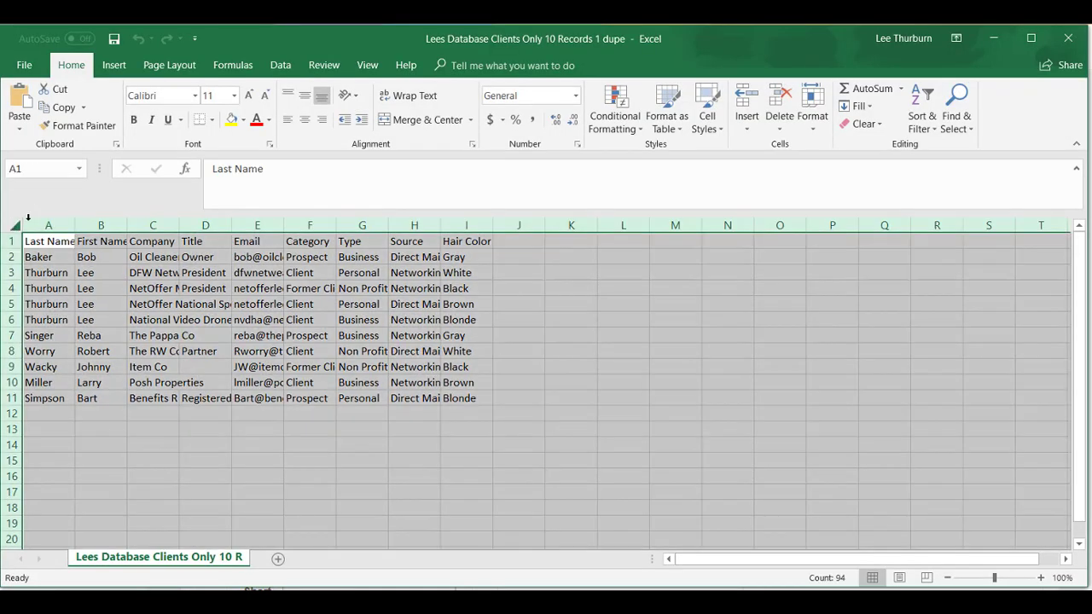
click(812, 111)
click(862, 226)
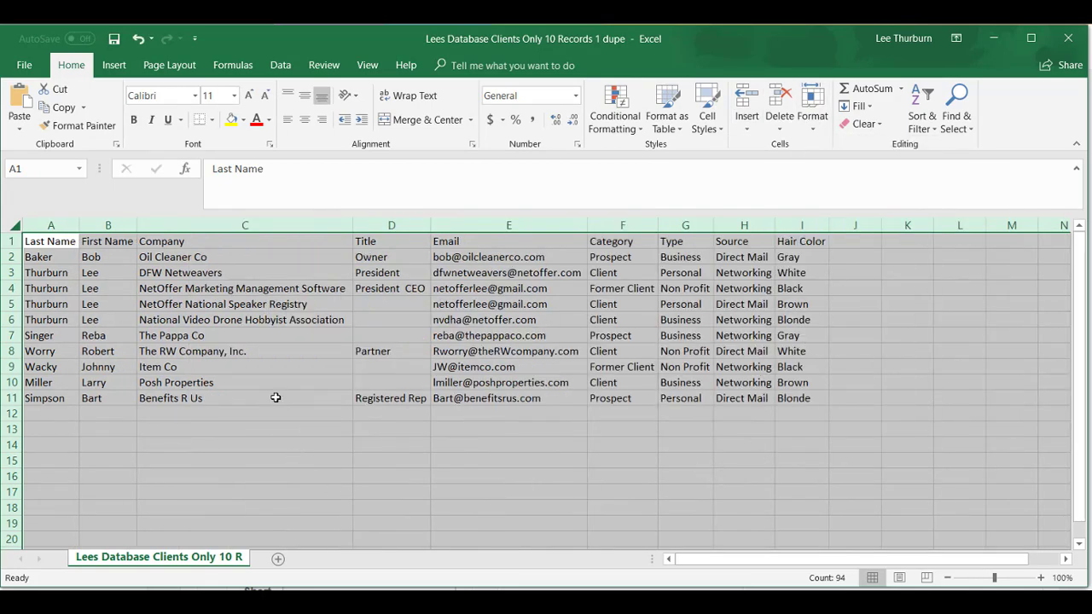
Replace every comma in the sheet with nothing, including the one in The RW Company, Inc. in cell C8.
click(239, 352)
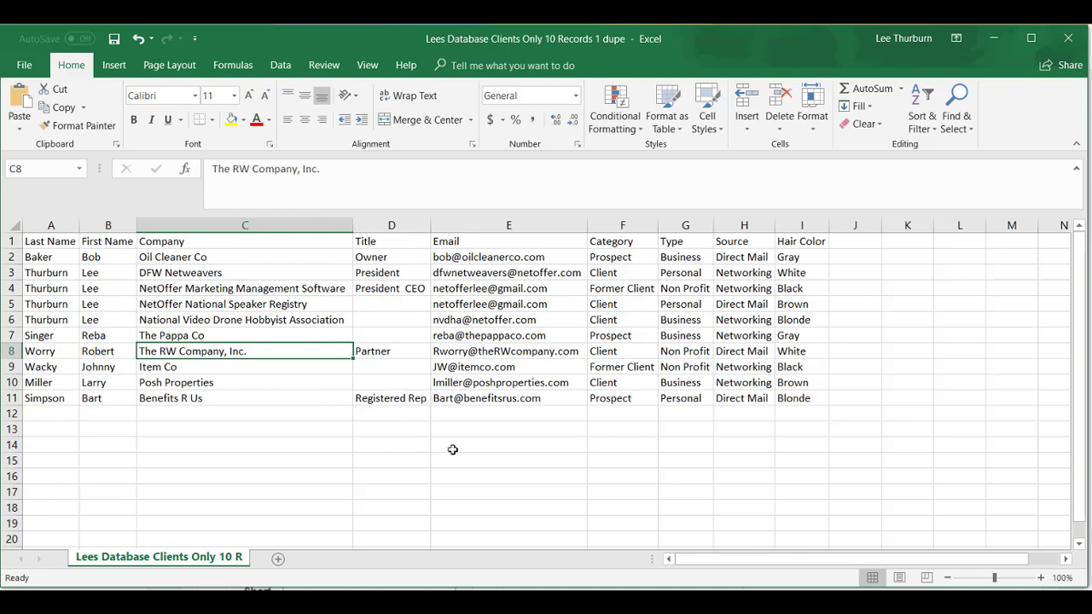
click(14, 226)
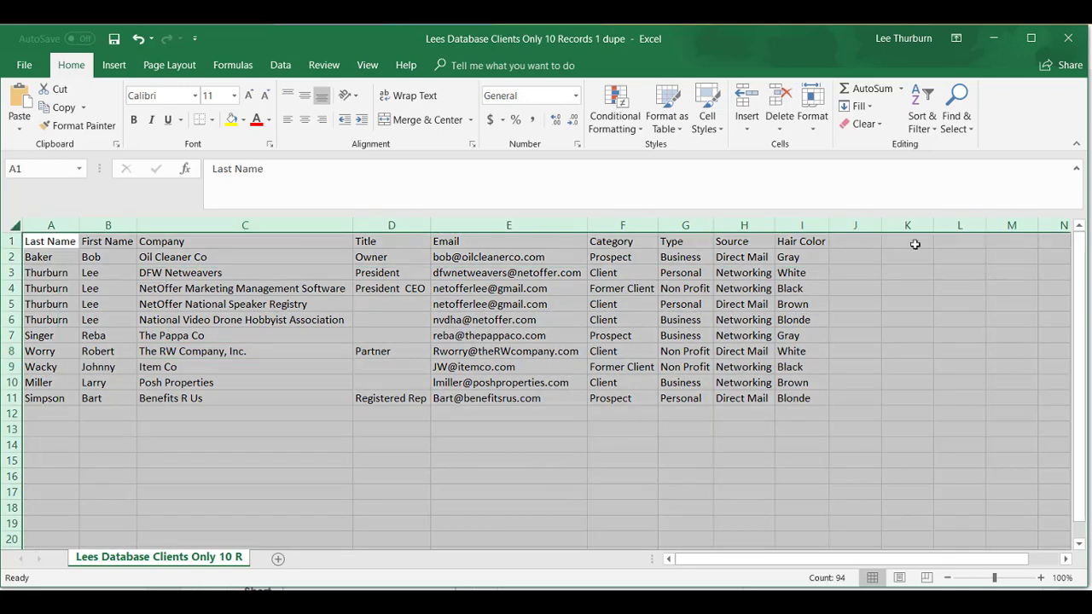
click(959, 109)
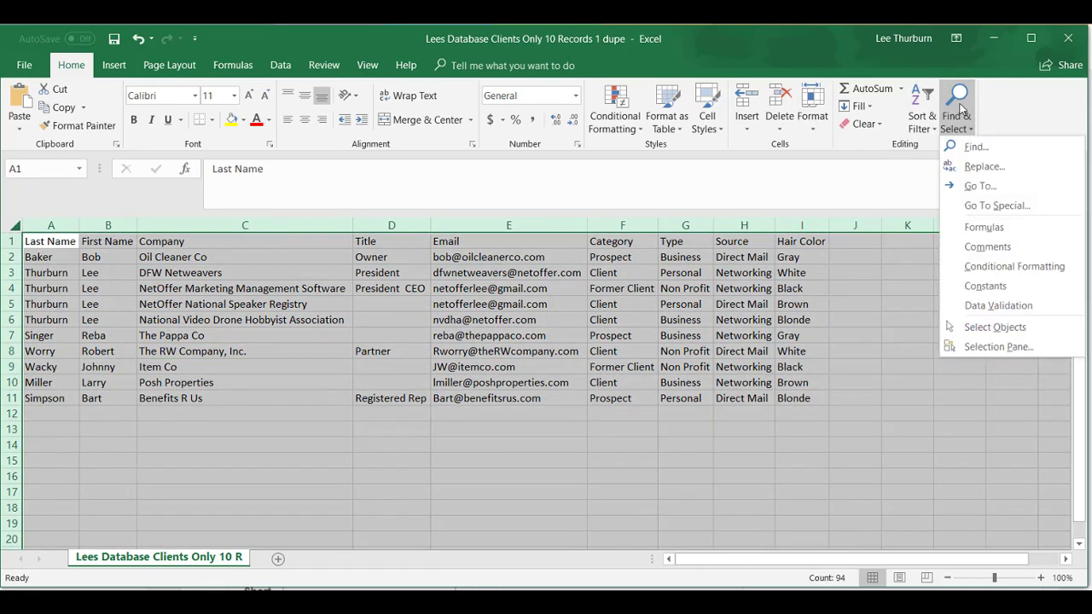
click(977, 170)
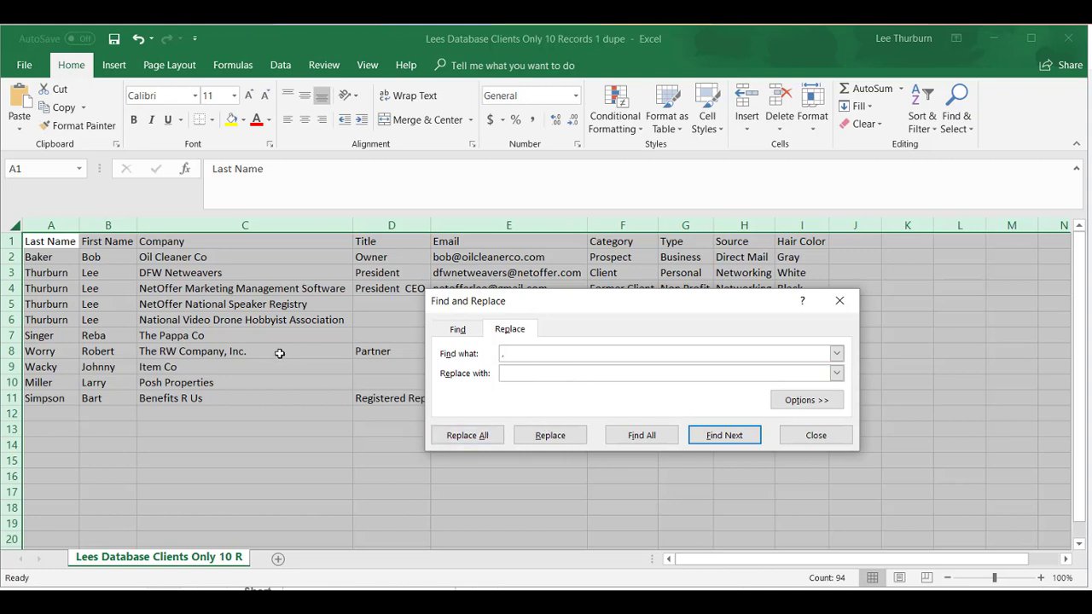
click(254, 352)
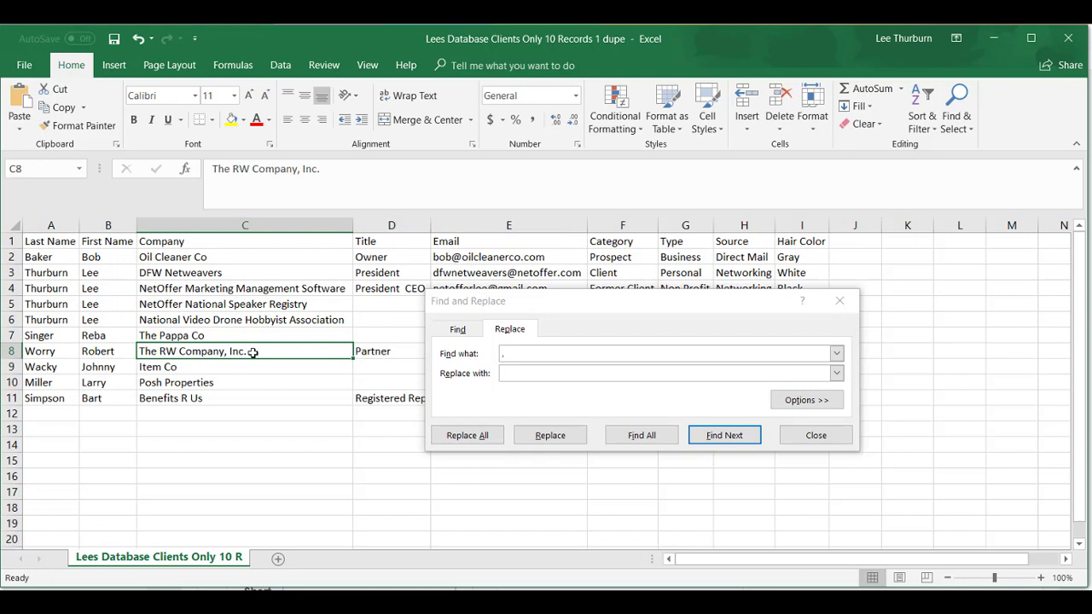
click(468, 435)
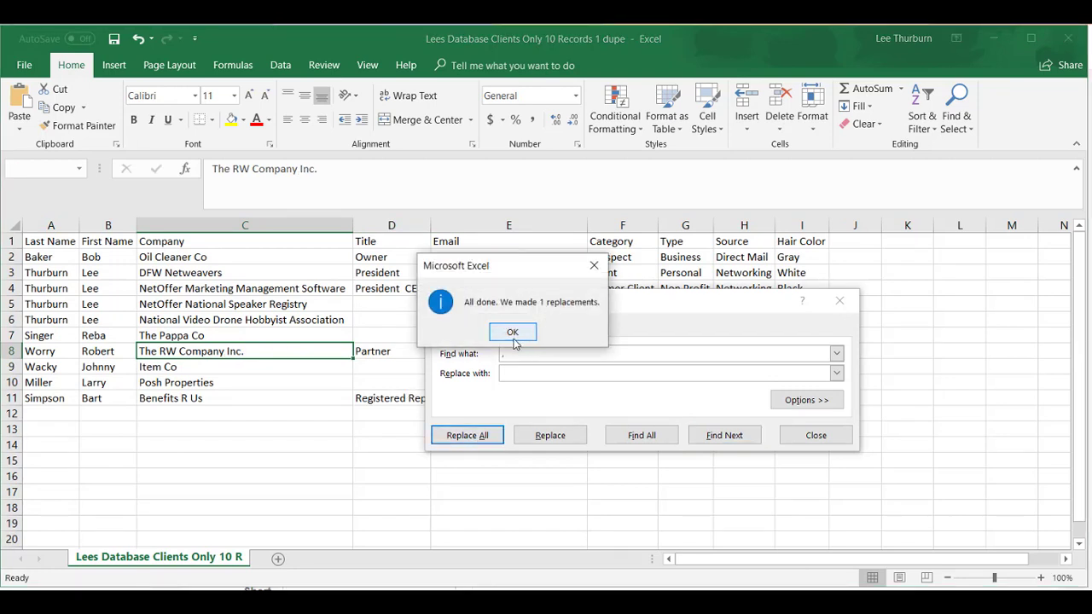
click(513, 334)
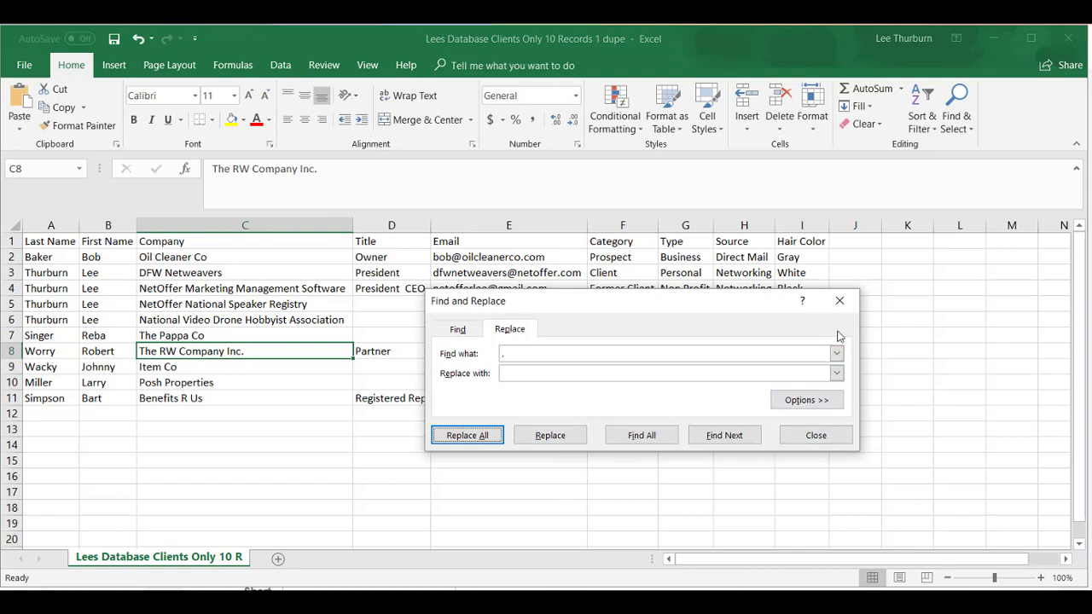
click(840, 301)
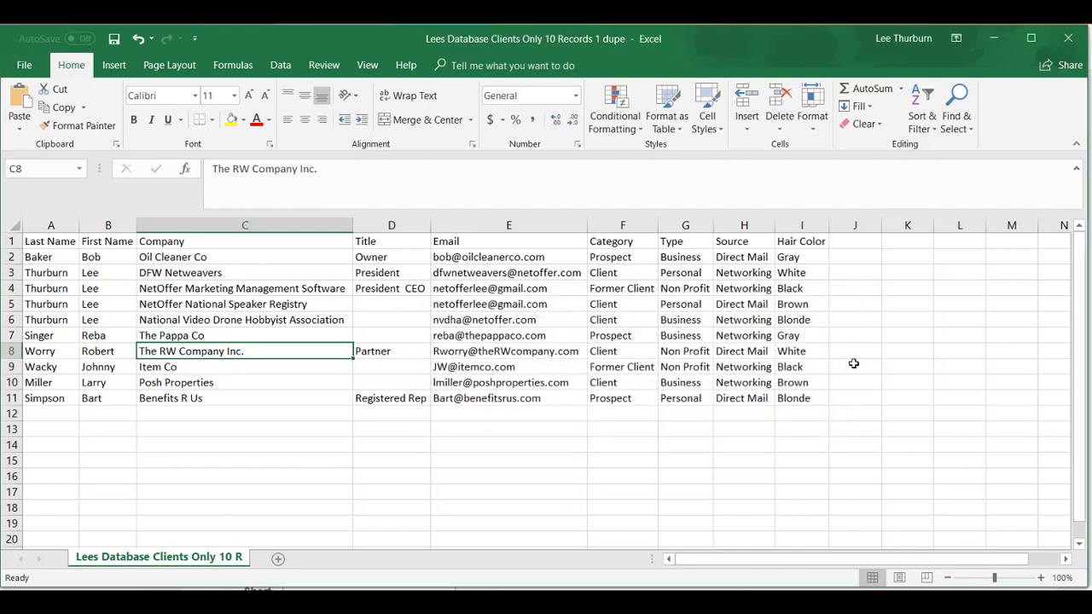